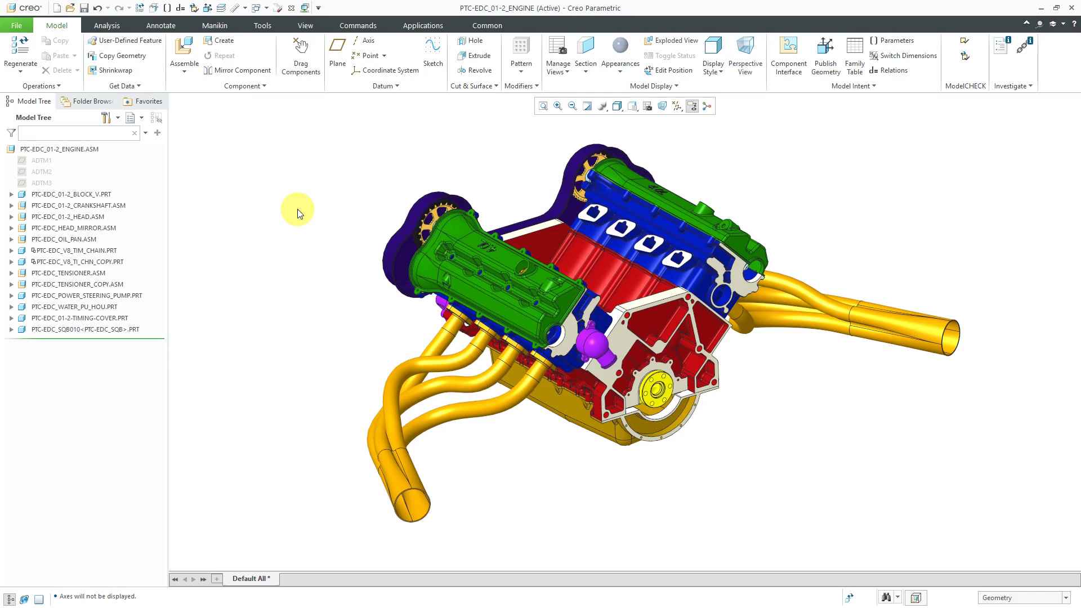
# Hide the 11 components from HEAD.ASM through SQB010.PRT.
pyautogui.click(72, 218)
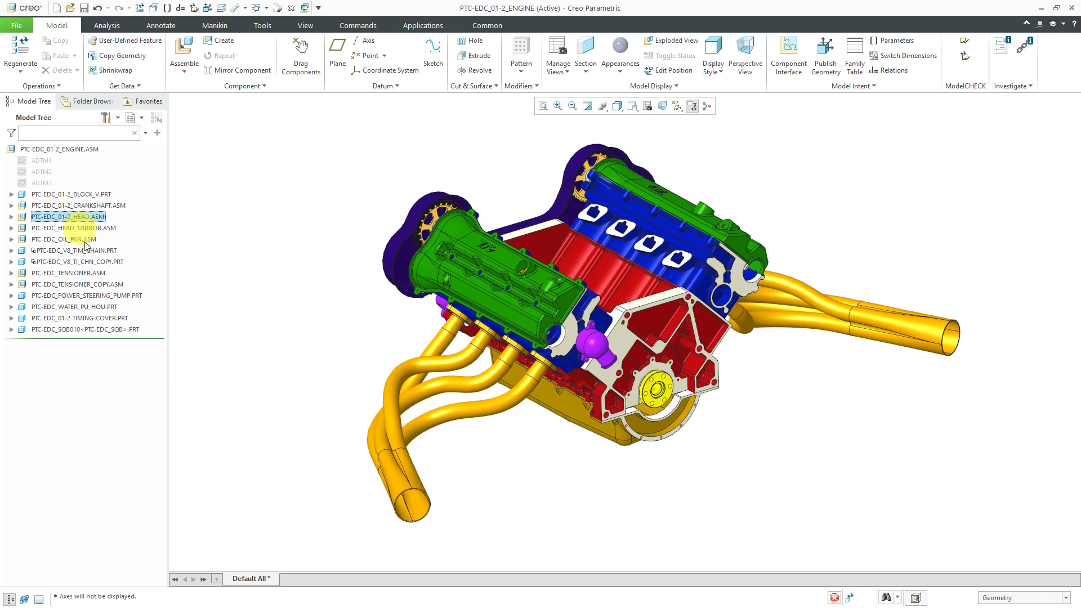
pyautogui.keyDown('shift'); pyautogui.click(100, 330); pyautogui.keyUp('shift')
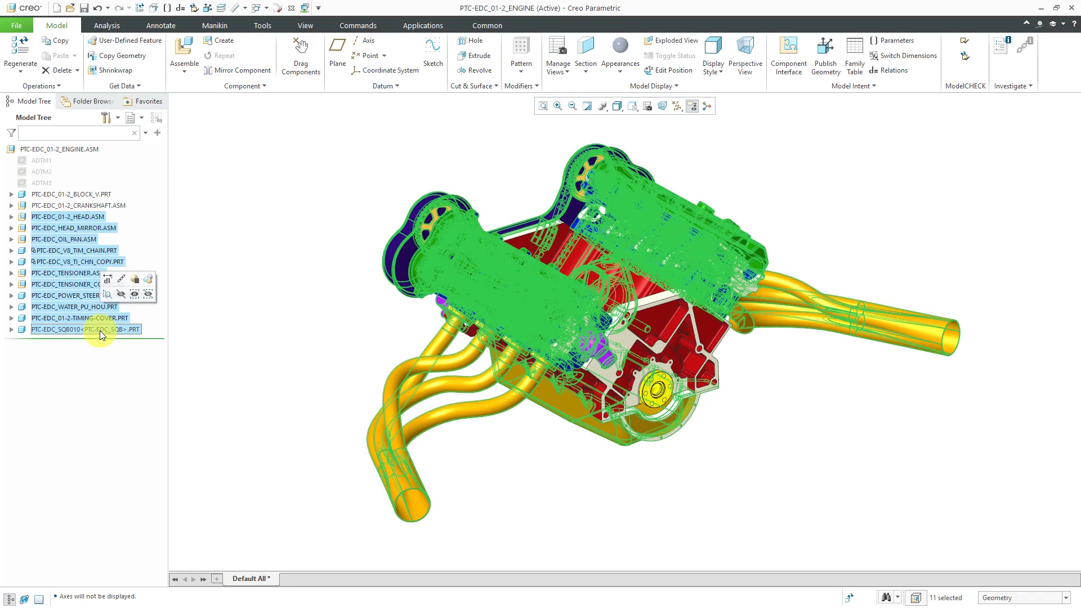
pyautogui.click(121, 295)
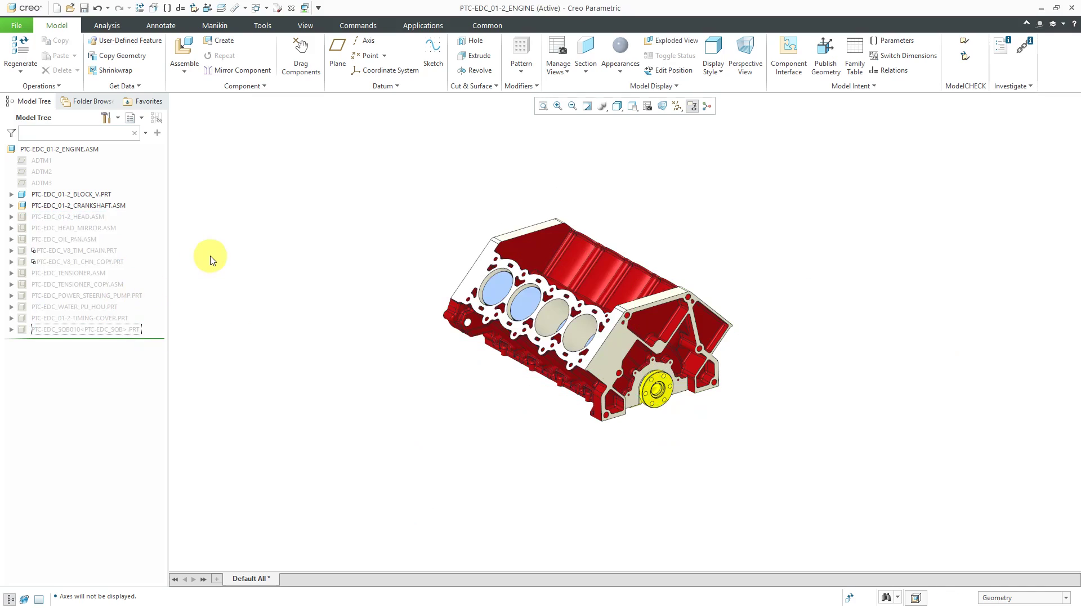
# Set the engine block's component display style to No Hidden to expose the pistons.
pyautogui.click(576, 263)
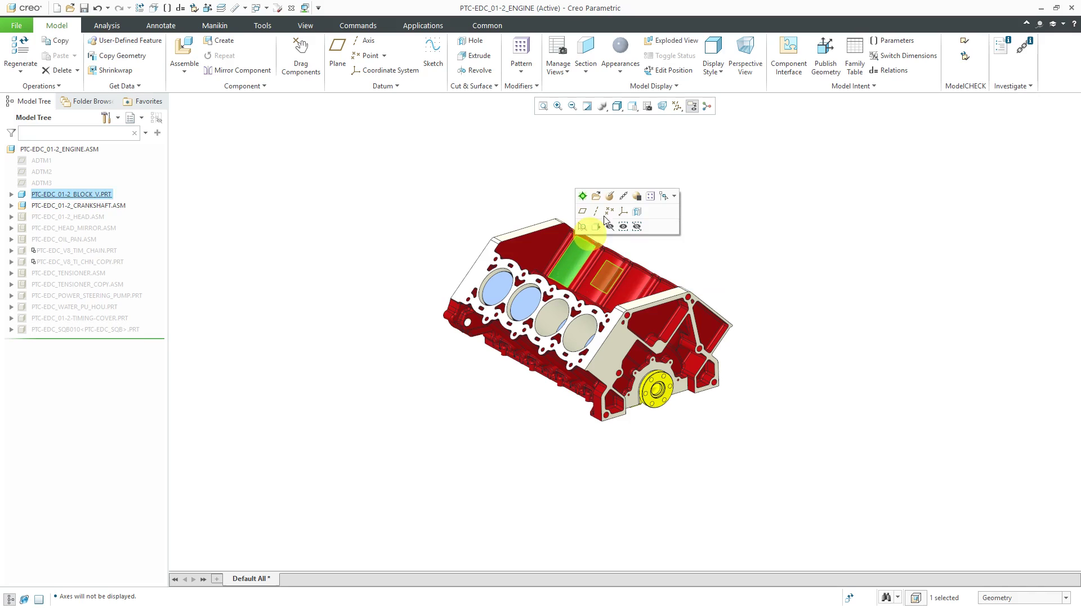
pyautogui.click(667, 85)
pyautogui.moveTo(666, 111)
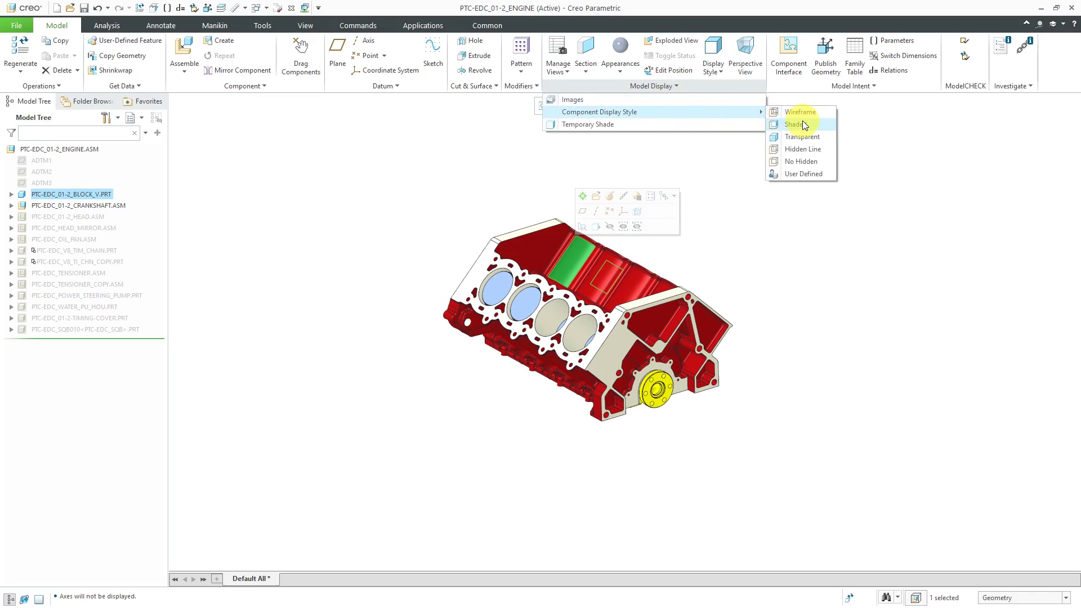
pyautogui.click(798, 161)
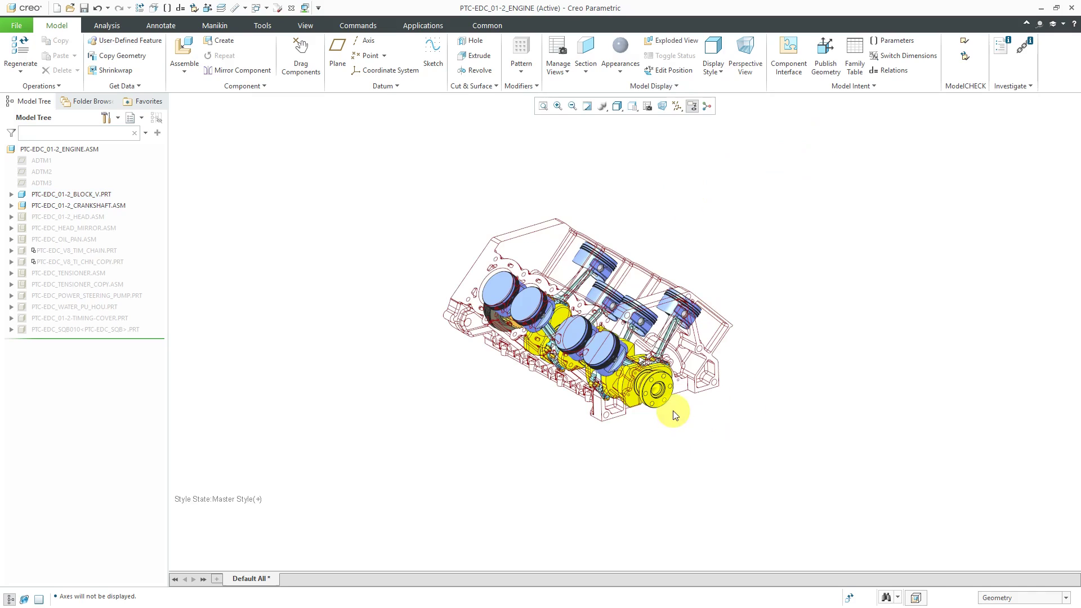
pyautogui.scroll(3, 674, 411)
pyautogui.keyDown('shift'); pyautogui.moveTo(655, 422); pyautogui.dragTo(716, 472, button='middle'); pyautogui.keyUp('shift')
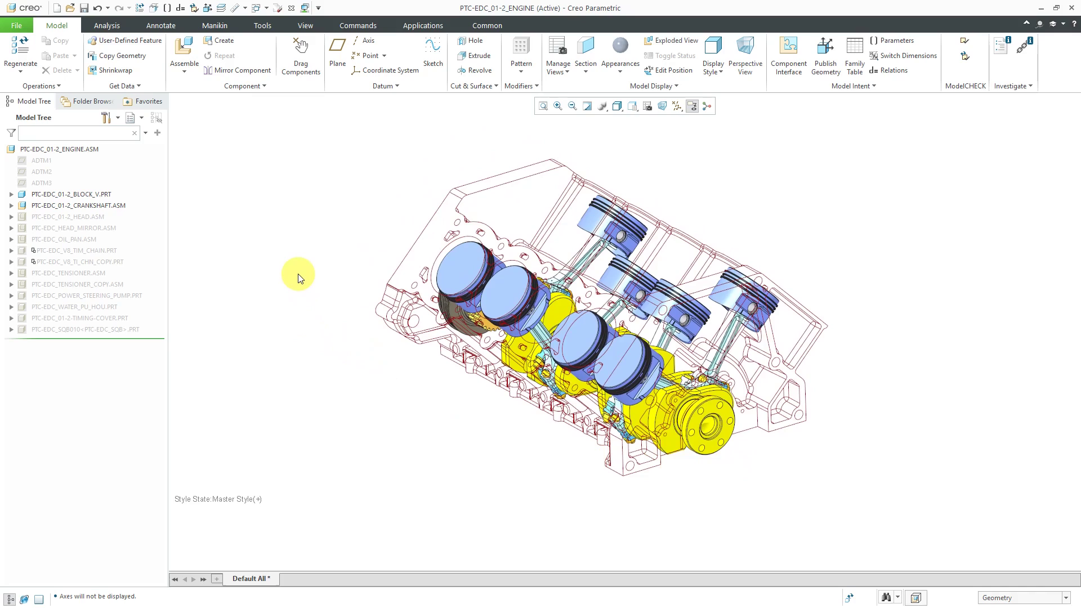
# Expand CRANKSHAFT.ASM and CRANKST_GROUND.PRT to show its DTM1–DTM3, A_1 and CYLS datums.
pyautogui.click(11, 206)
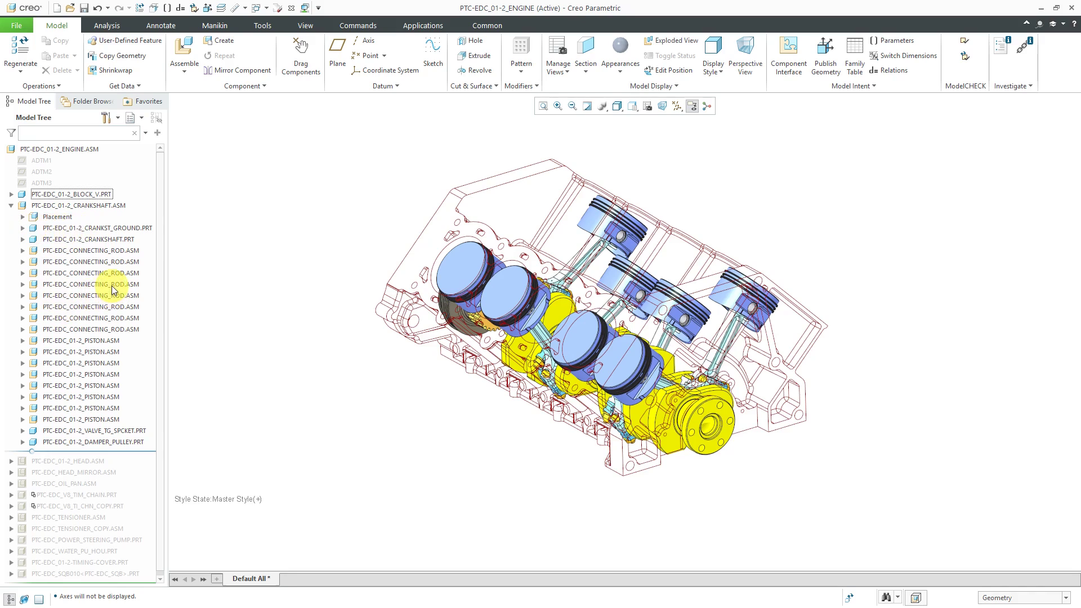
pyautogui.click(22, 229)
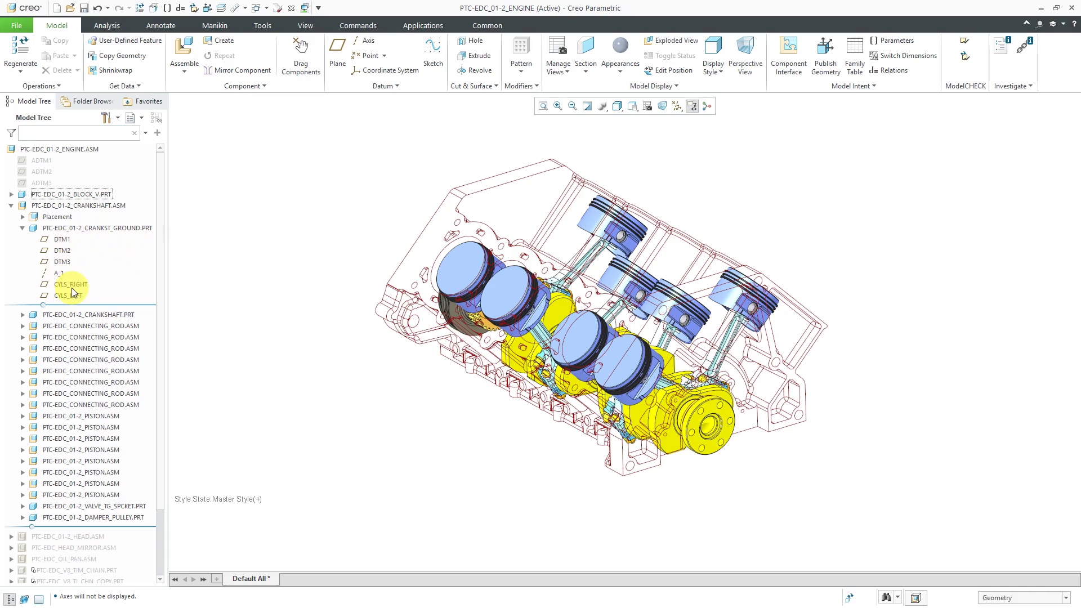
pyautogui.click(83, 206)
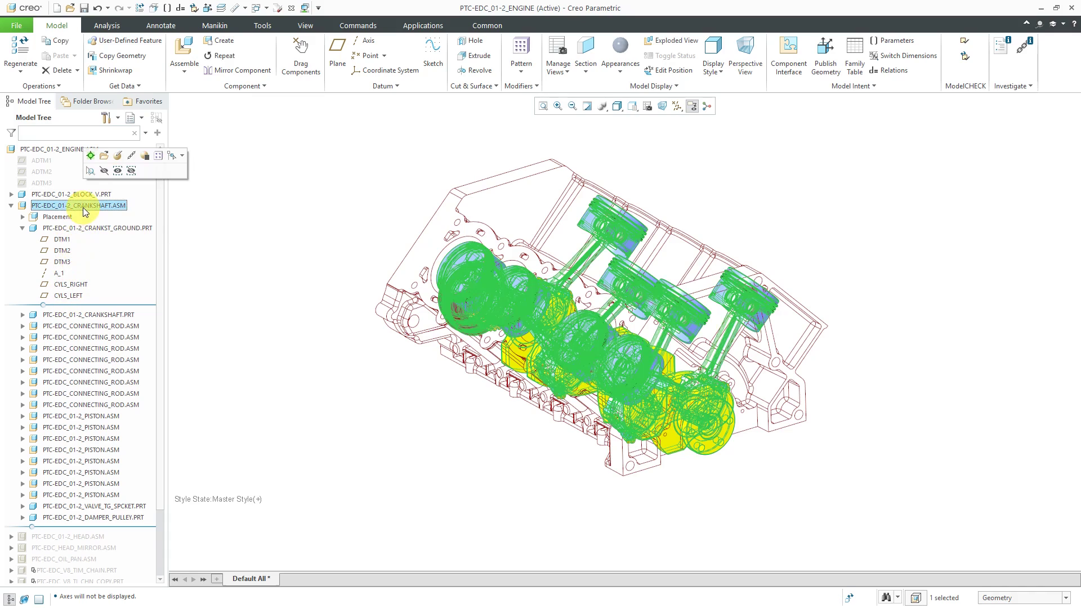
# Open CRANKSHAFT.ASM in its own window in default orientation, checking tree filters, and select CRANKST_GROUND.PRT.
pyautogui.click(104, 158)
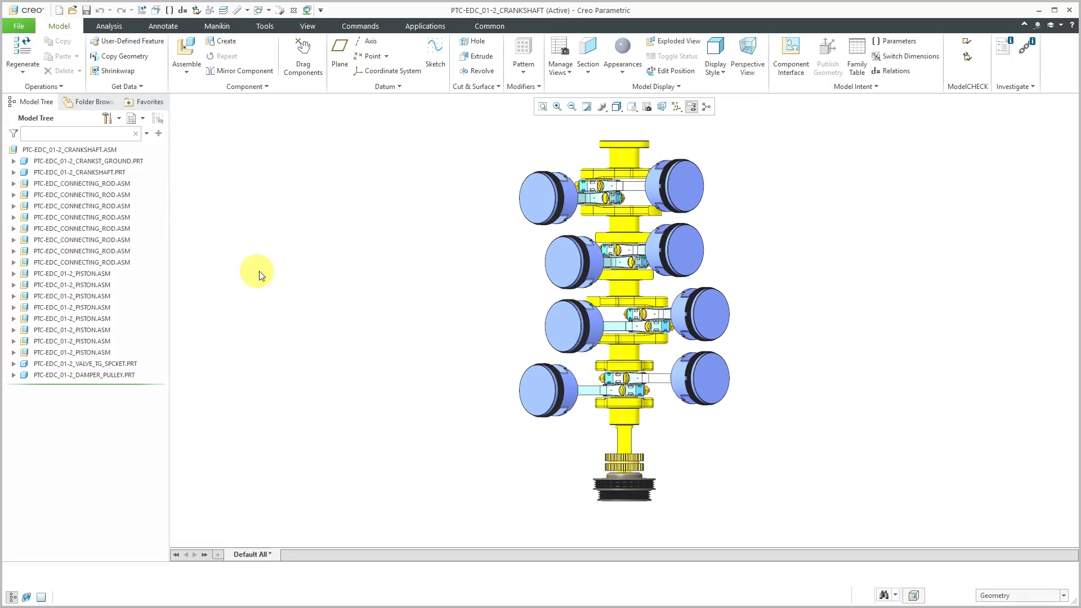
pyautogui.hotkey('ctrl', 'd')
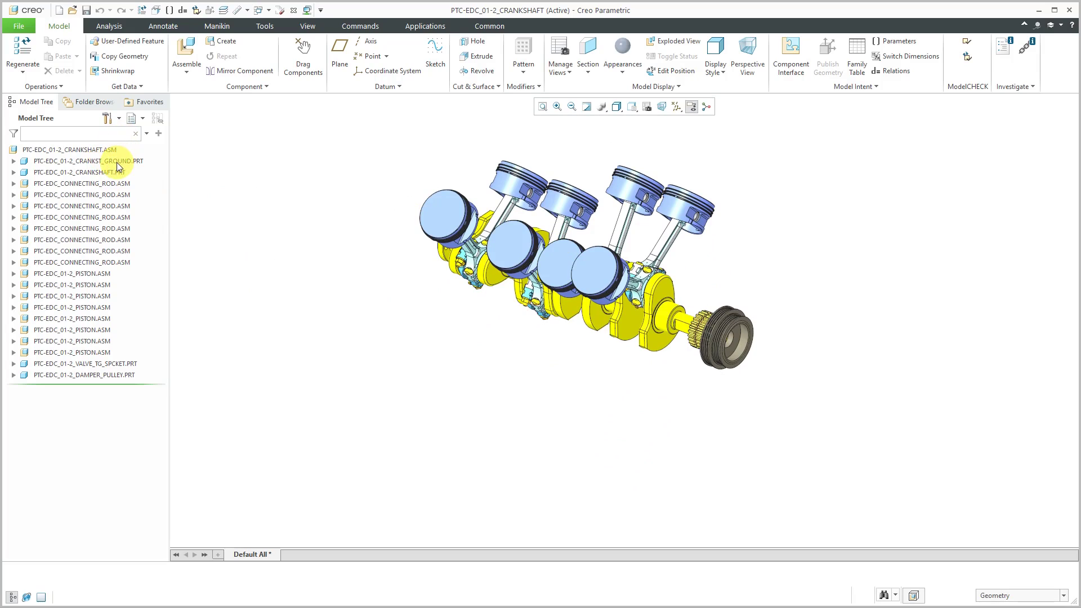
pyautogui.click(113, 118)
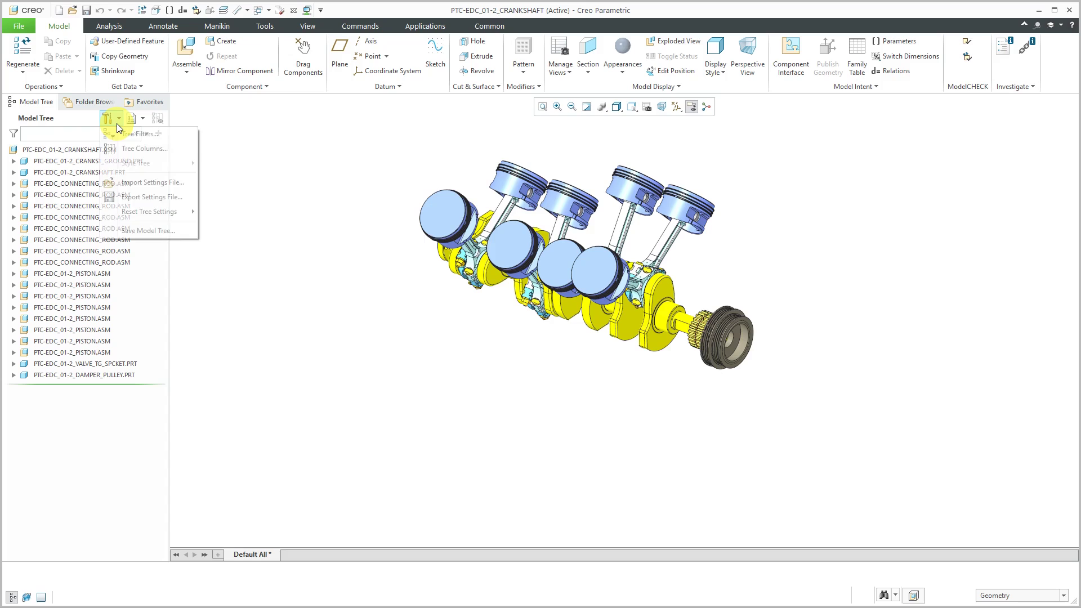
pyautogui.click(139, 133)
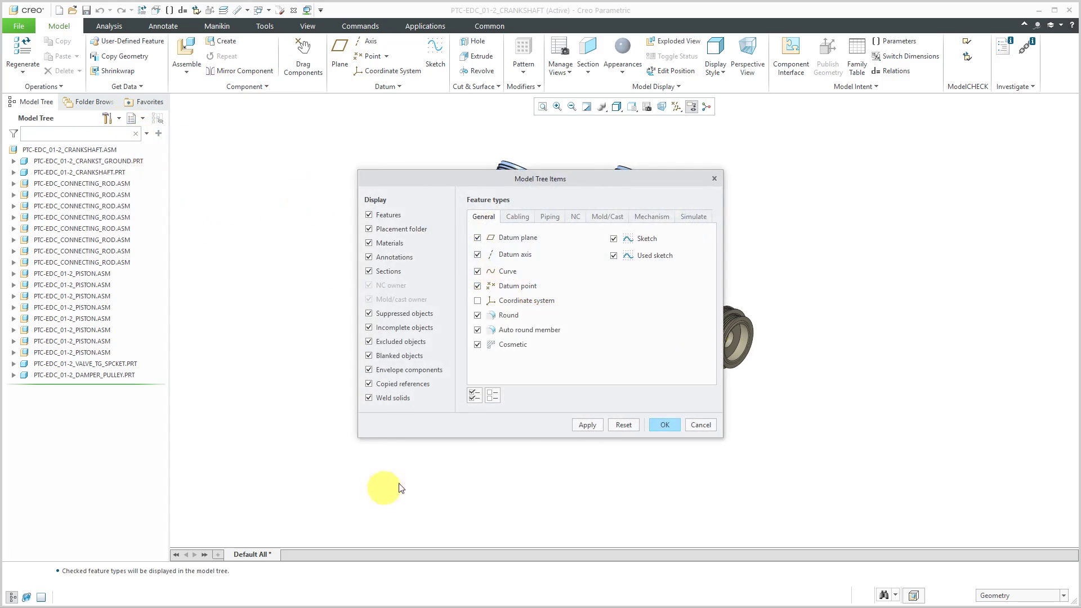
pyautogui.click(665, 425)
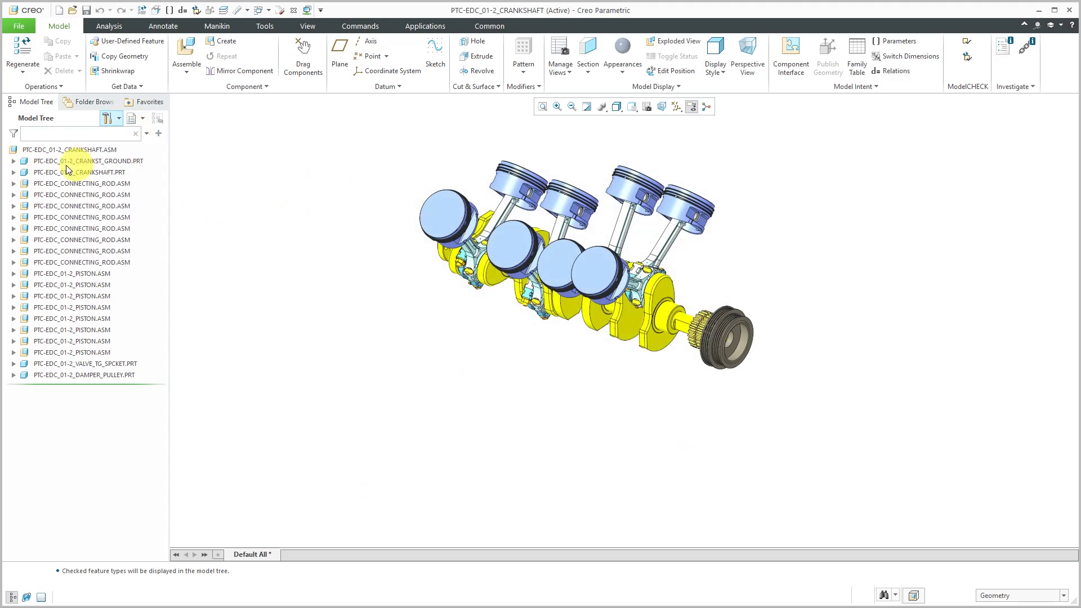
pyautogui.click(86, 161)
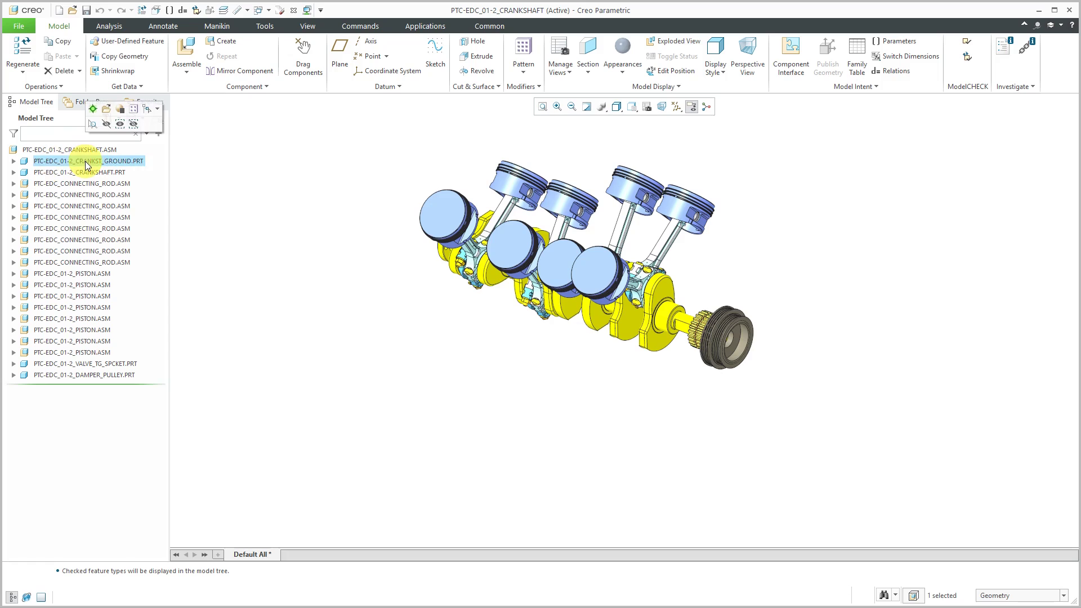
# Replace CRANKST_GROUND.PRT by a skeleton copy named crankshaft_skeleton.
pyautogui.rightClick(86, 161)
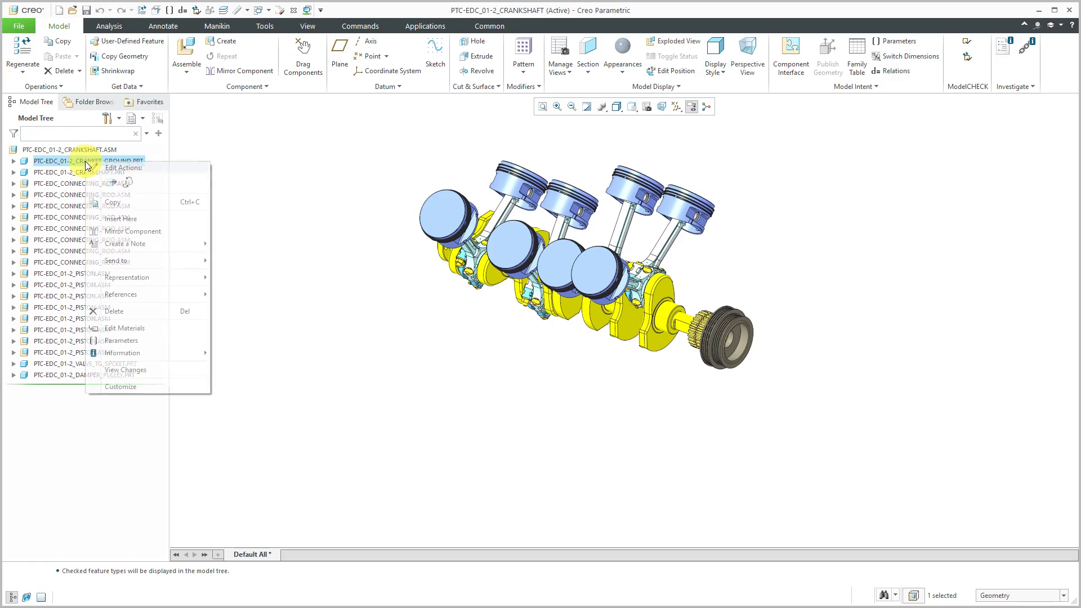
pyautogui.click(128, 184)
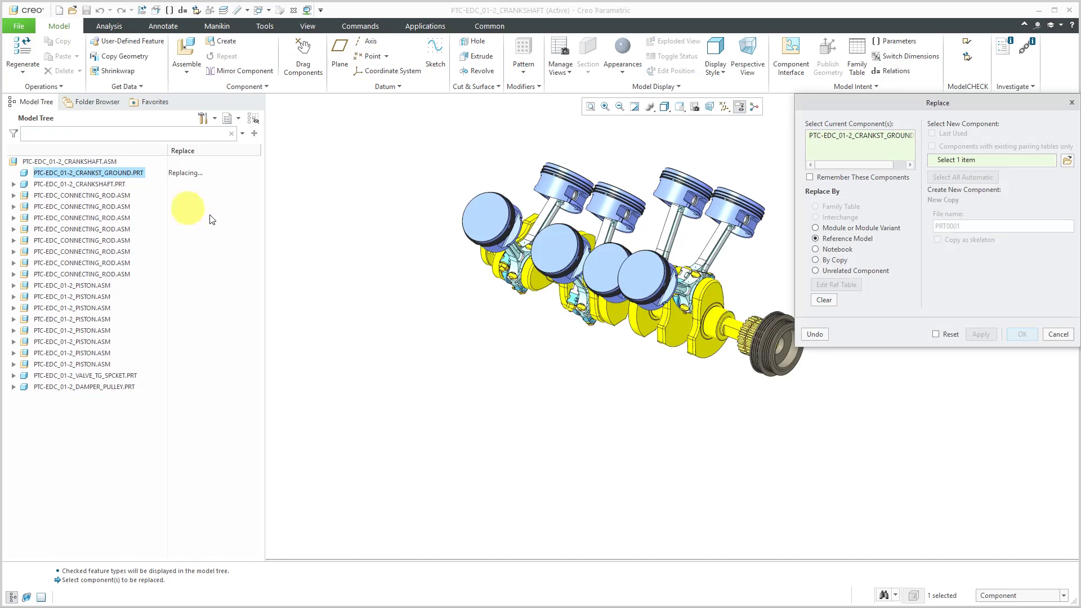
pyautogui.click(834, 261)
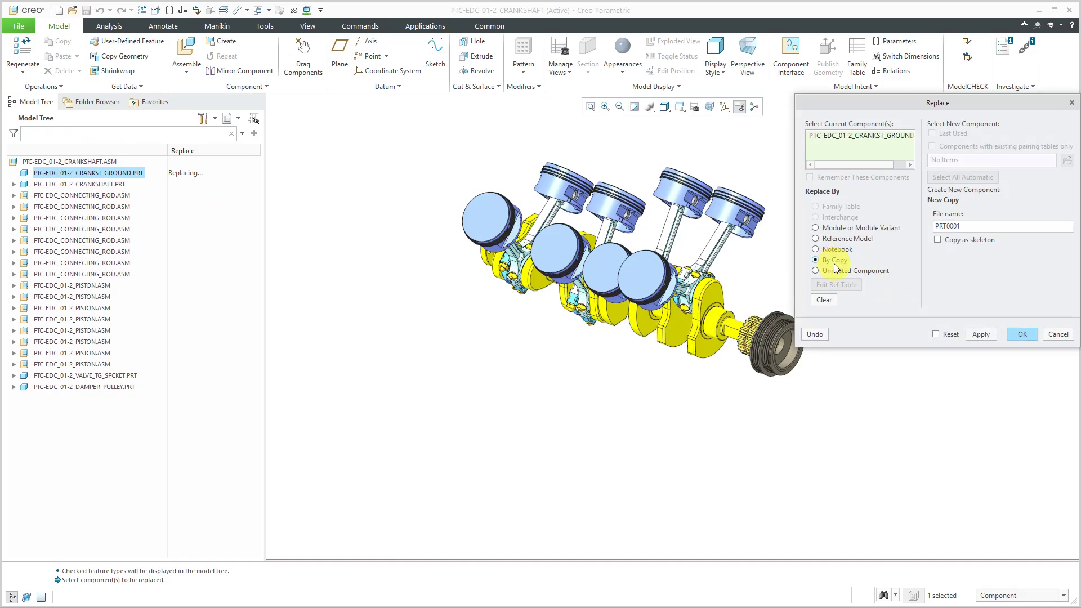
pyautogui.click(937, 240)
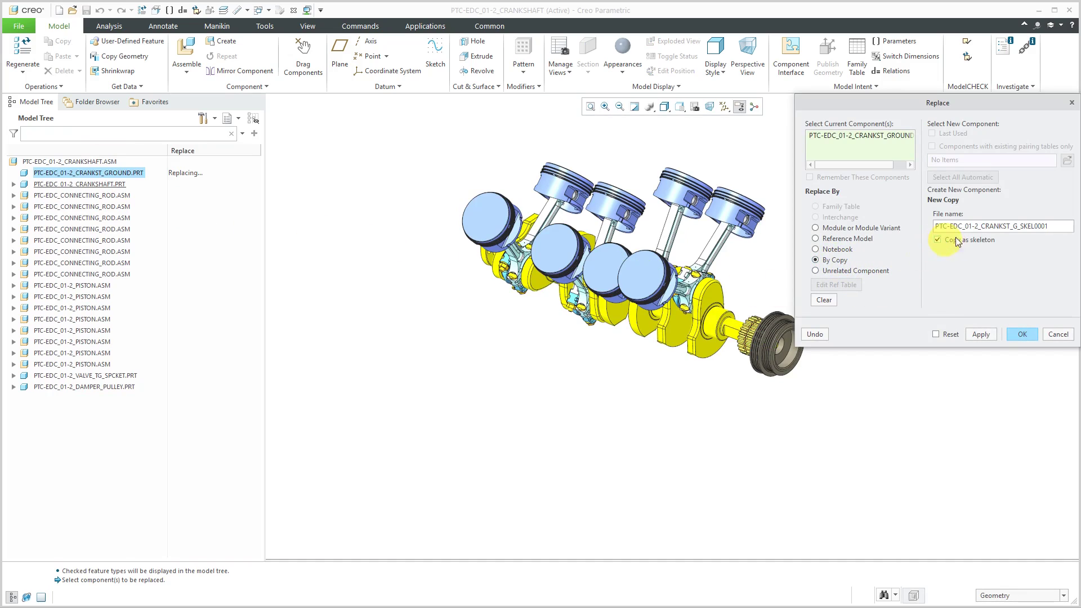
pyautogui.moveTo(979, 107); pyautogui.dragTo(577, 202)
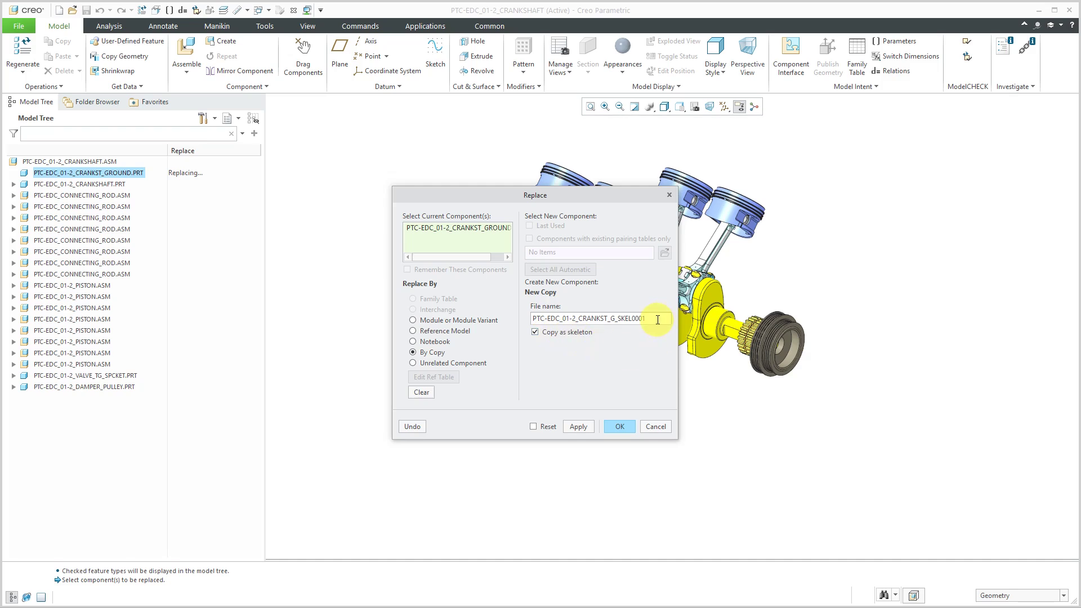
pyautogui.moveTo(658, 319); pyautogui.dragTo(530, 319)
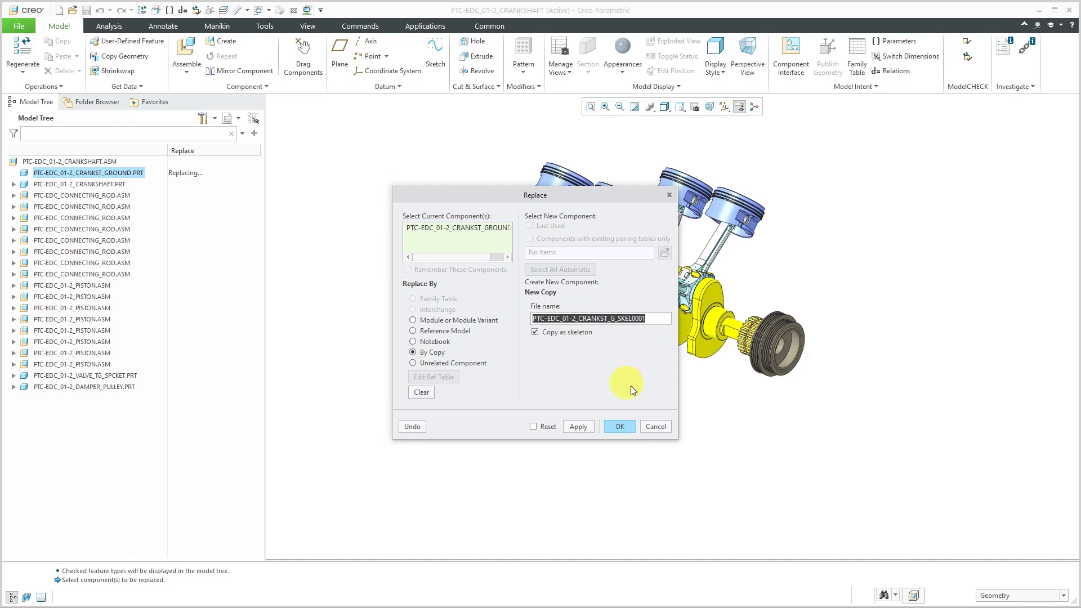
pyautogui.write('crank')
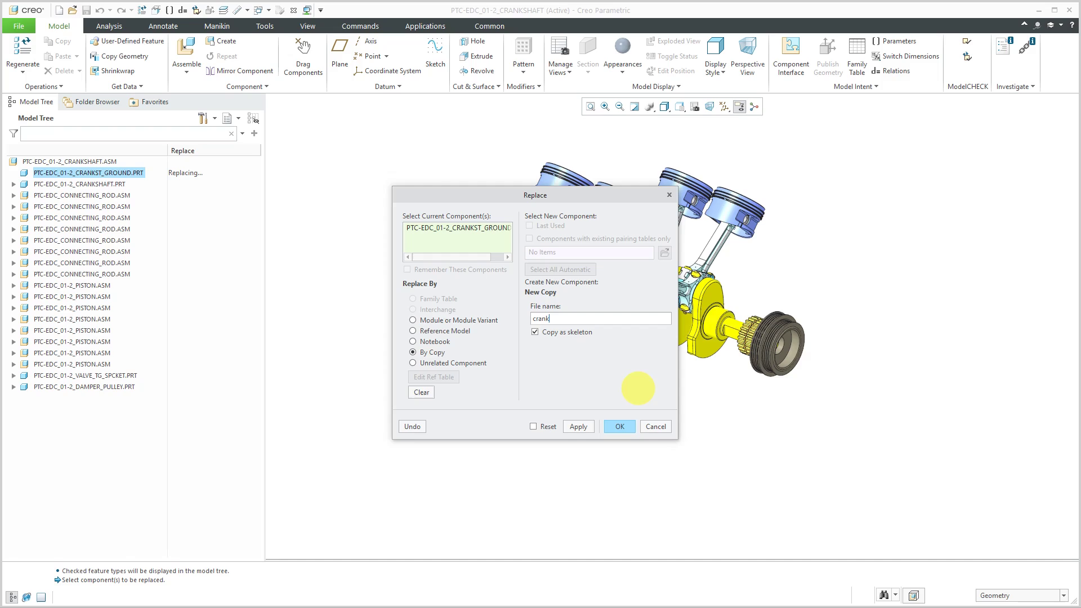
pyautogui.write('shaft_skeleton')
pyautogui.press('Return')
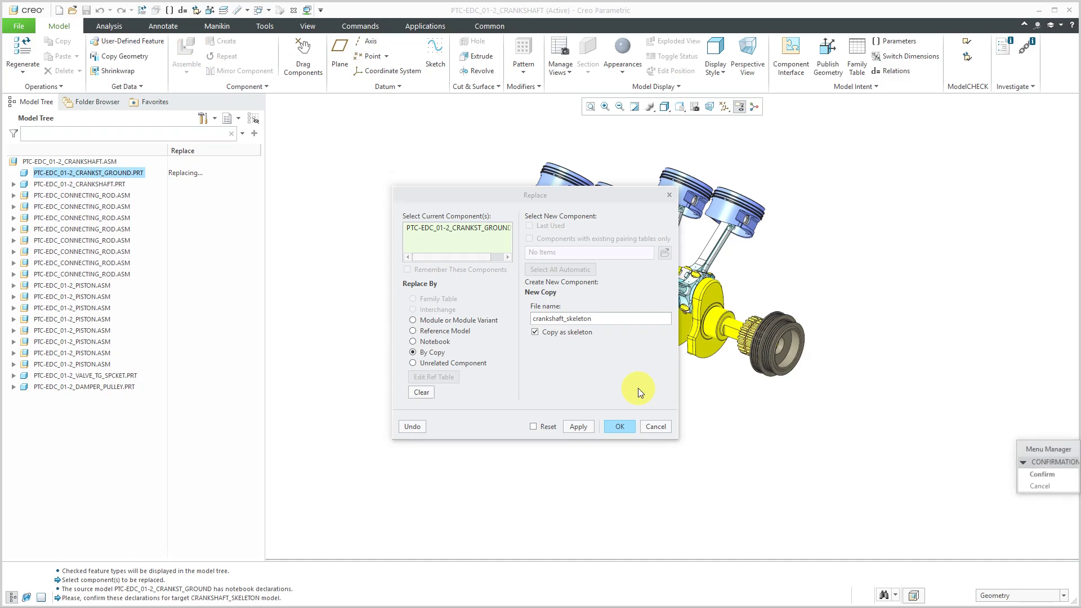
pyautogui.click(1052, 476)
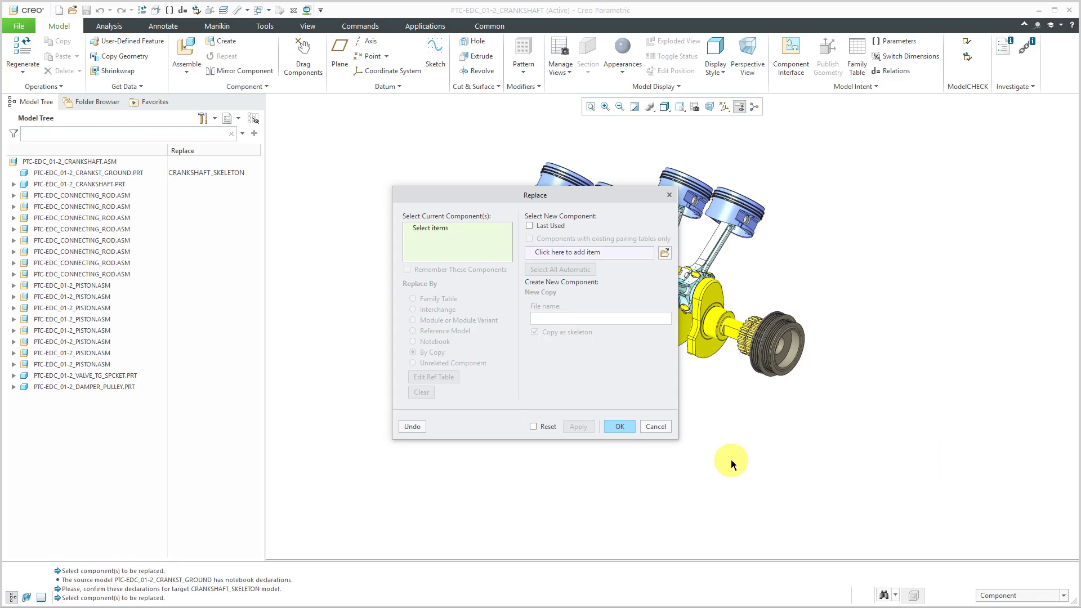
pyautogui.click(620, 427)
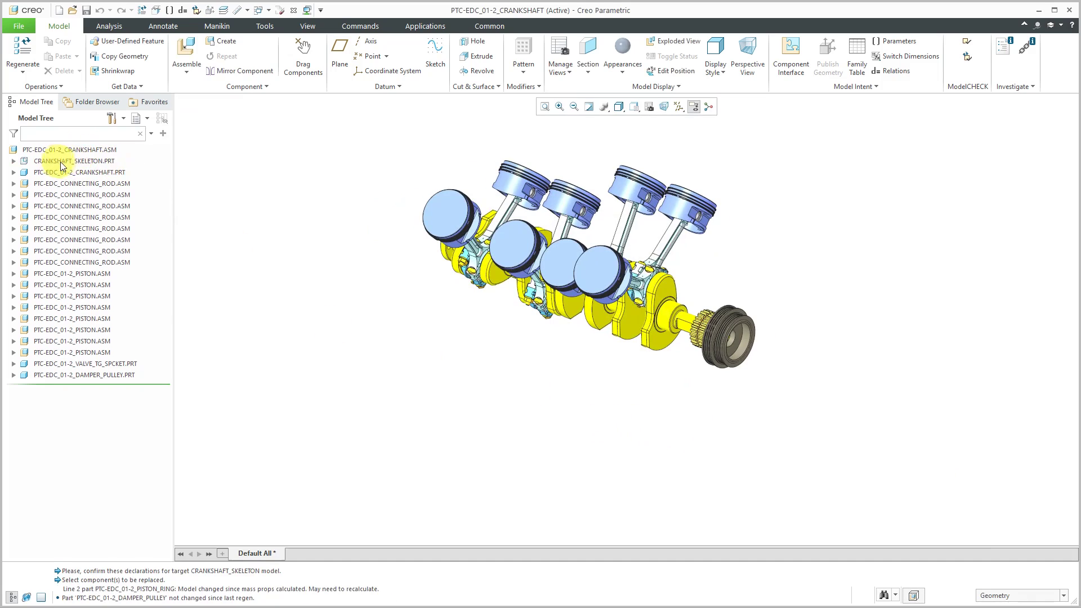
# Unhide the six CRANKSHAFT_SKELETON datums, DTM1 through CYLS_LEFT.
pyautogui.click(14, 161)
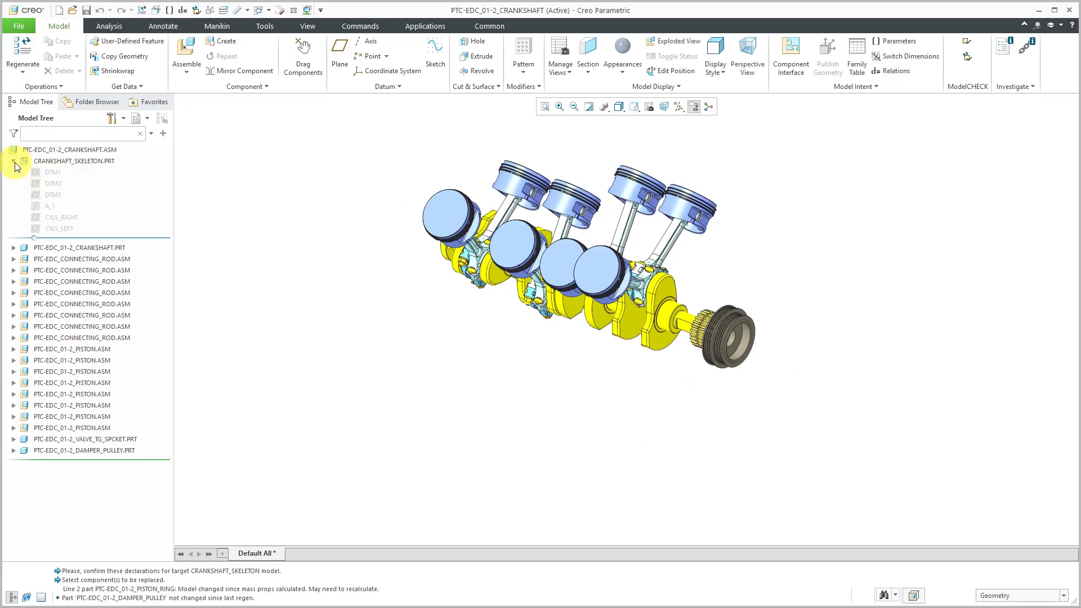
pyautogui.click(60, 172)
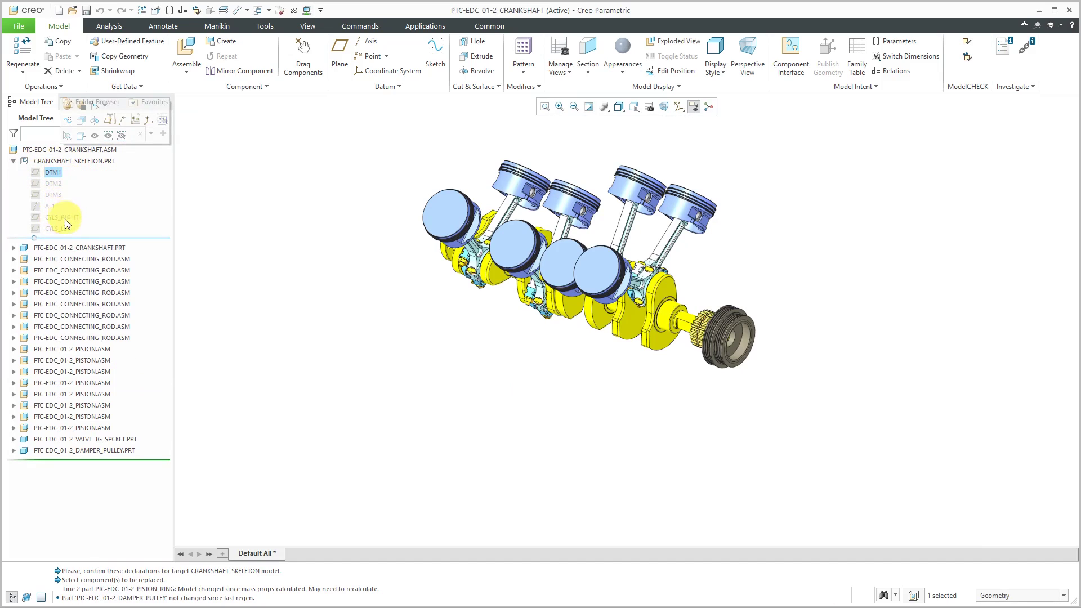
pyautogui.keyDown('shift'); pyautogui.click(65, 226); pyautogui.keyUp('shift')
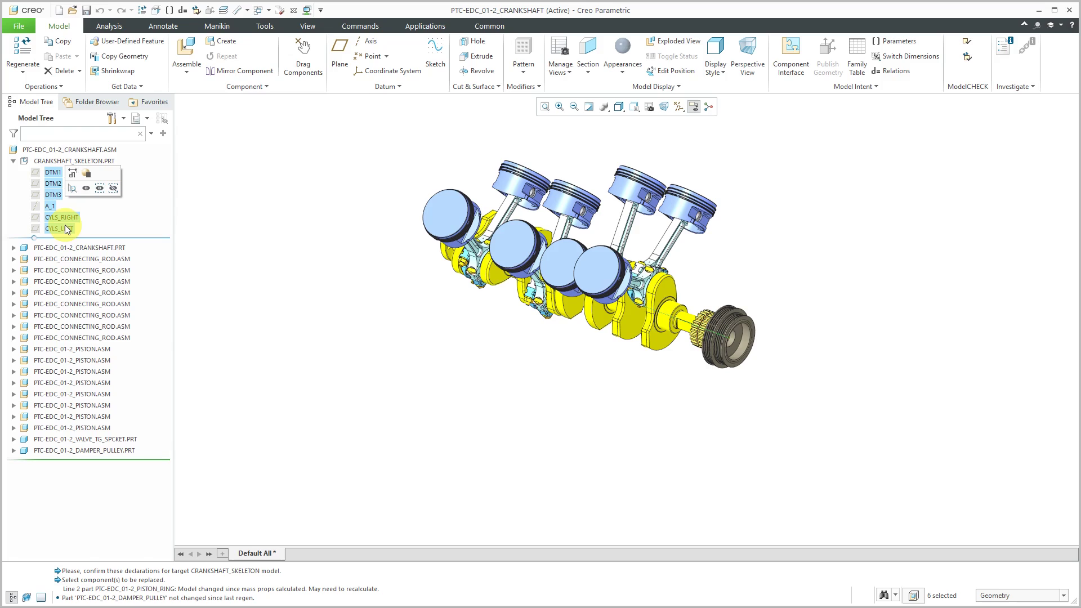
pyautogui.click(86, 188)
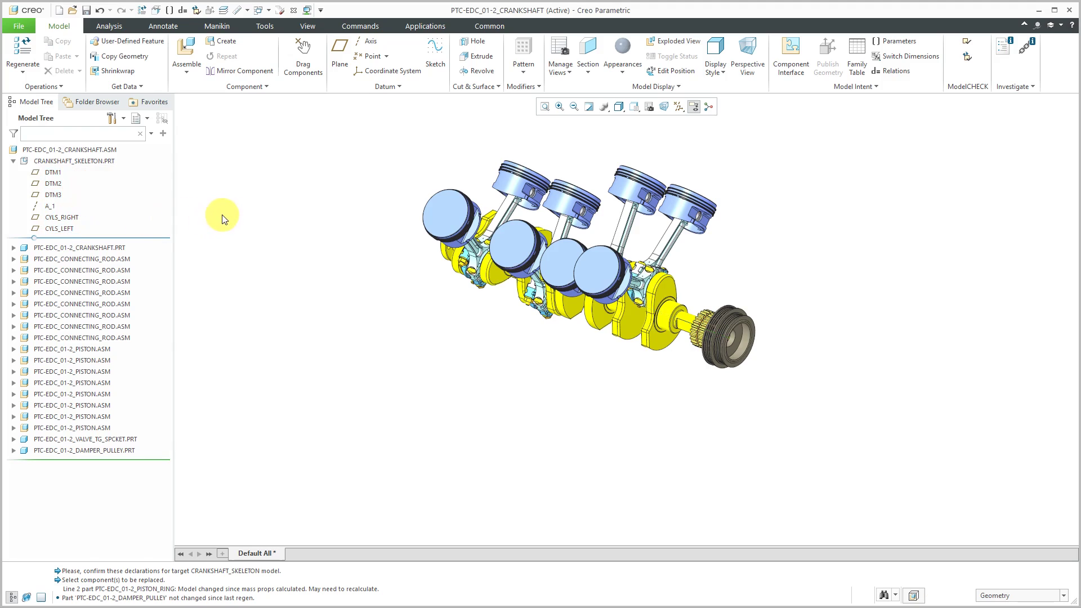
pyautogui.click(53, 207)
pyautogui.click(220, 244)
# Switch to the ENGINE.ASM window and bring up View Manager's display styles.
pyautogui.click(271, 15)
pyautogui.click(298, 21)
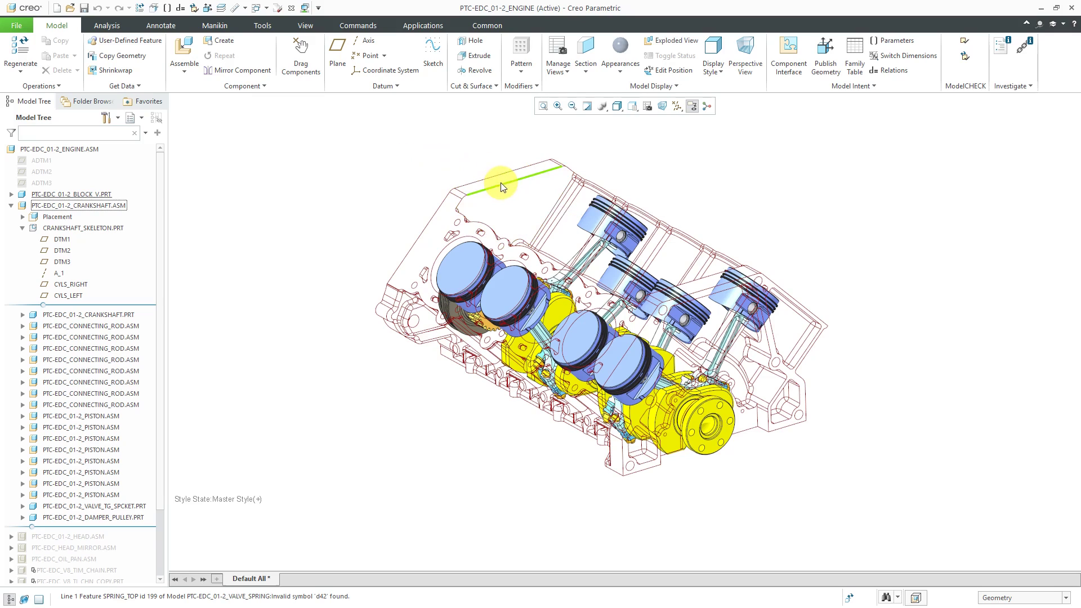
pyautogui.click(647, 106)
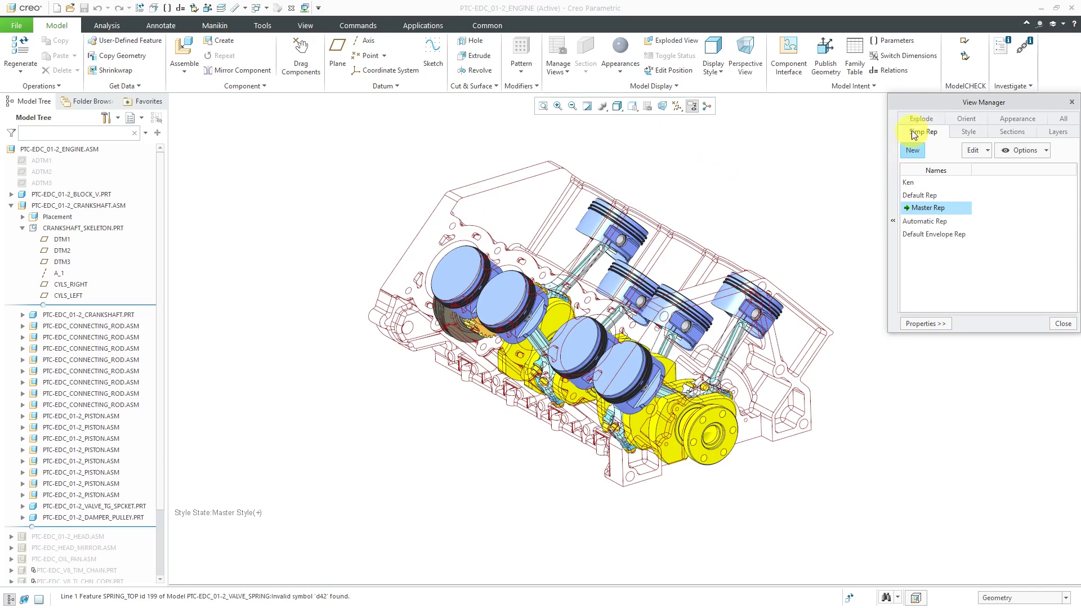
pyautogui.click(970, 132)
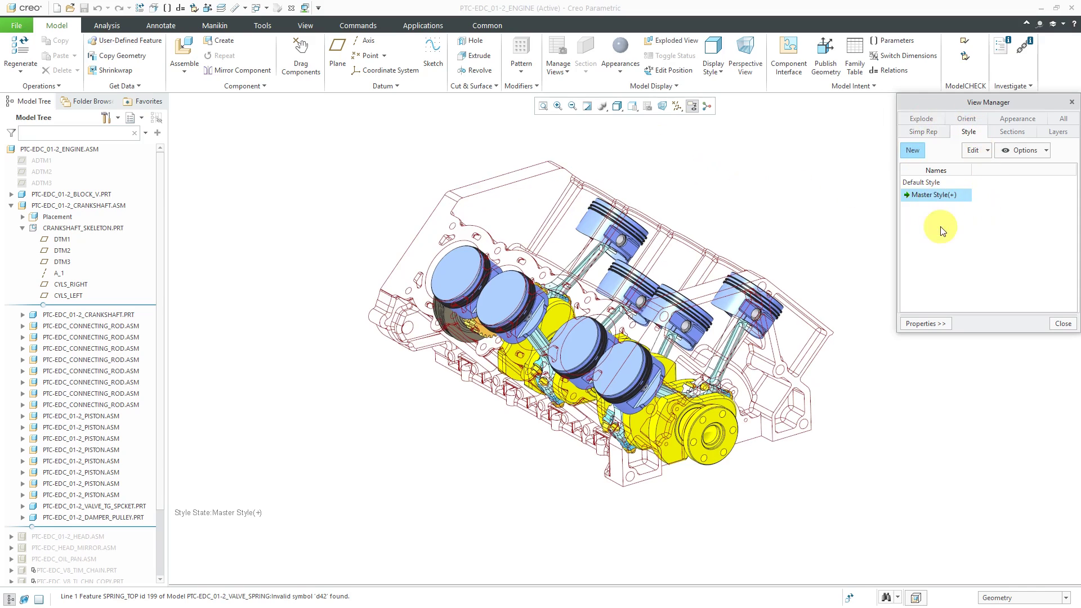
# Save Master Style(+) as Style0001, then reactivate Master Style.
pyautogui.rightClick(942, 196)
pyautogui.click(970, 219)
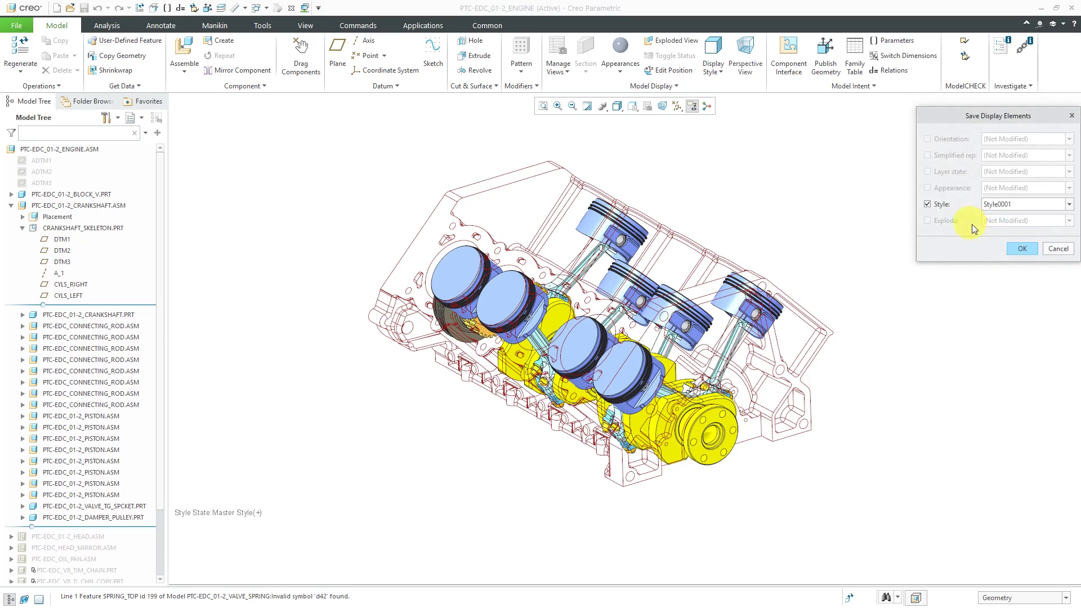
pyautogui.click(1016, 247)
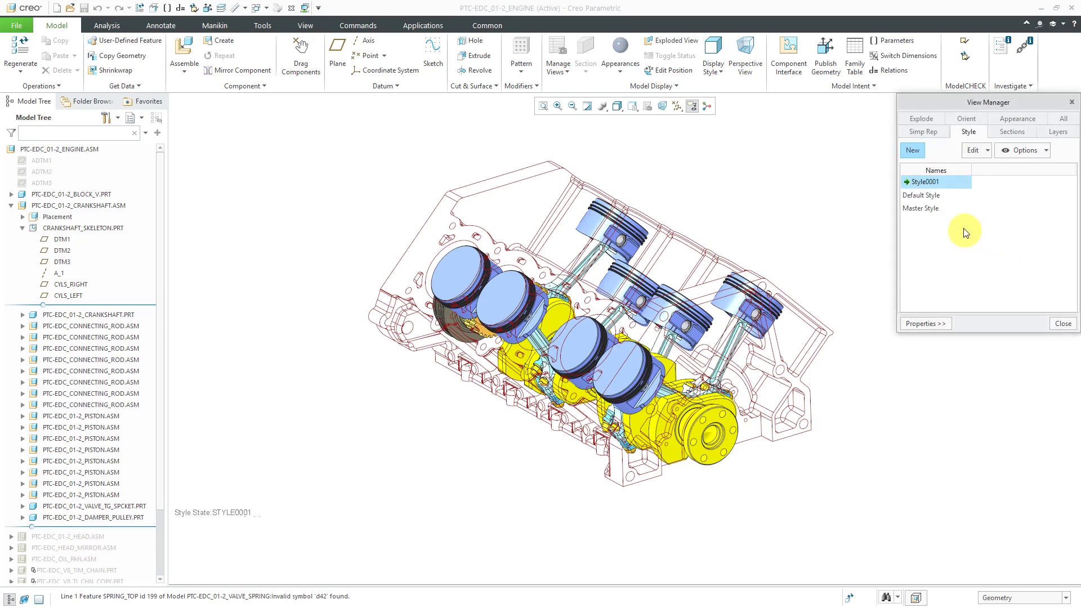
pyautogui.doubleClick(928, 207)
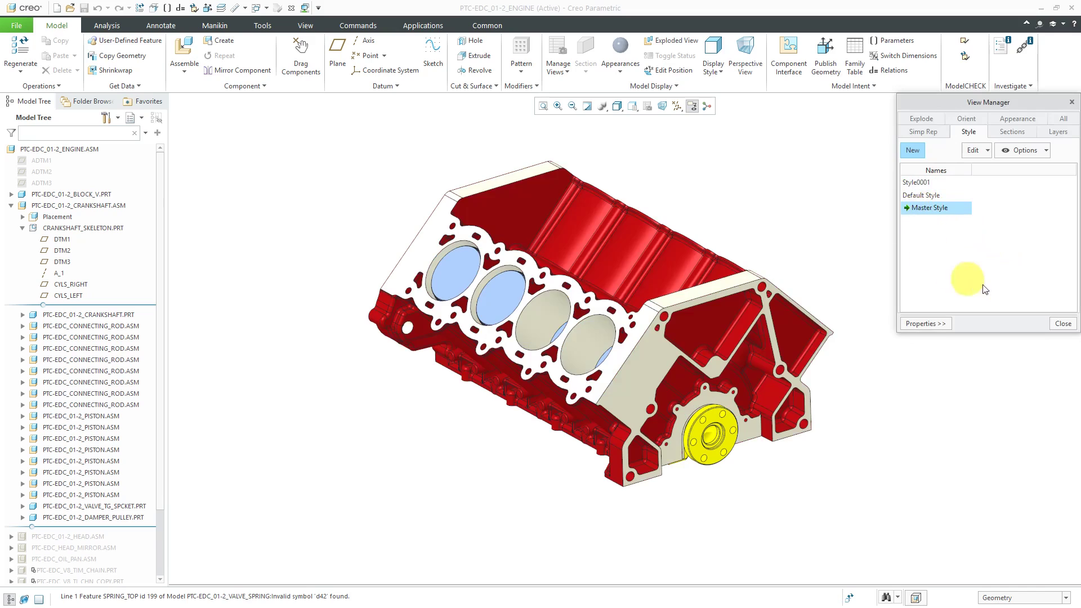
# Close View Manager and activate CRANKSHAFT_SKELETON.PRT for editing in the engine assembly.
pyautogui.click(1062, 323)
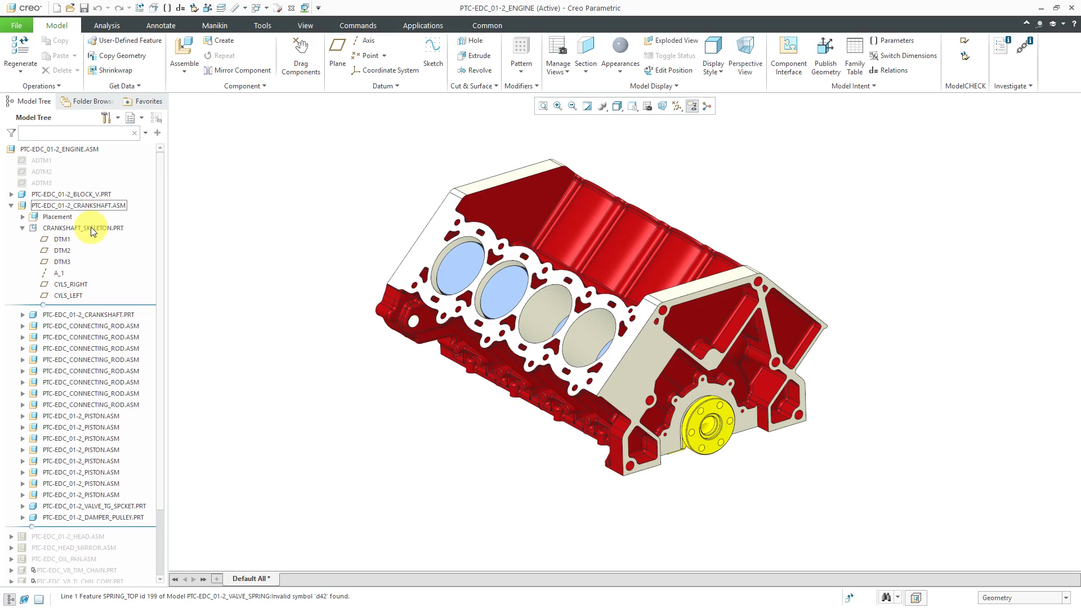
pyautogui.click(90, 227)
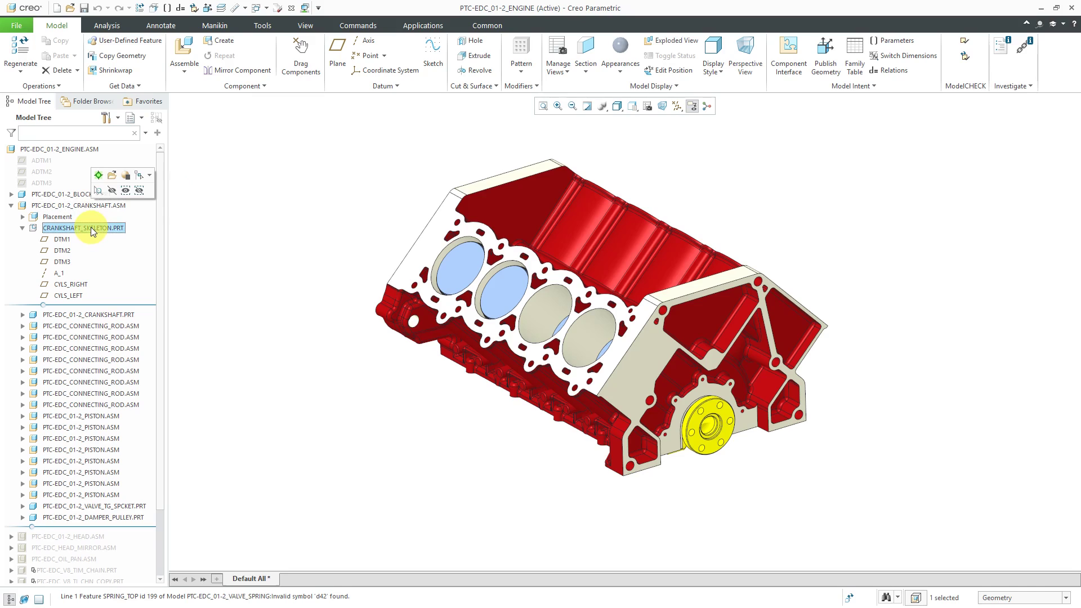
pyautogui.click(99, 174)
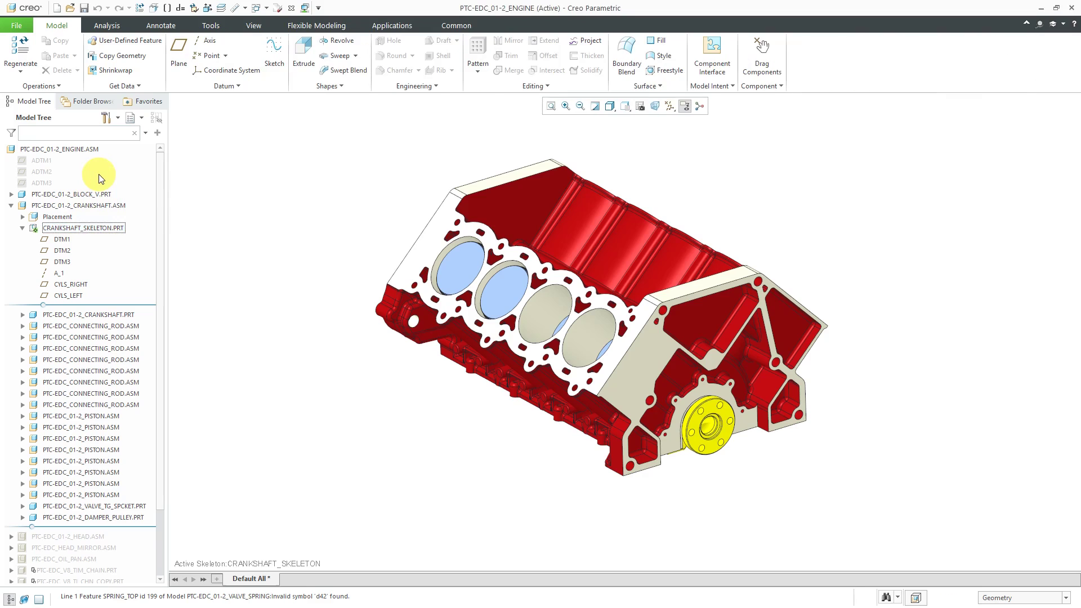
pyautogui.click(141, 57)
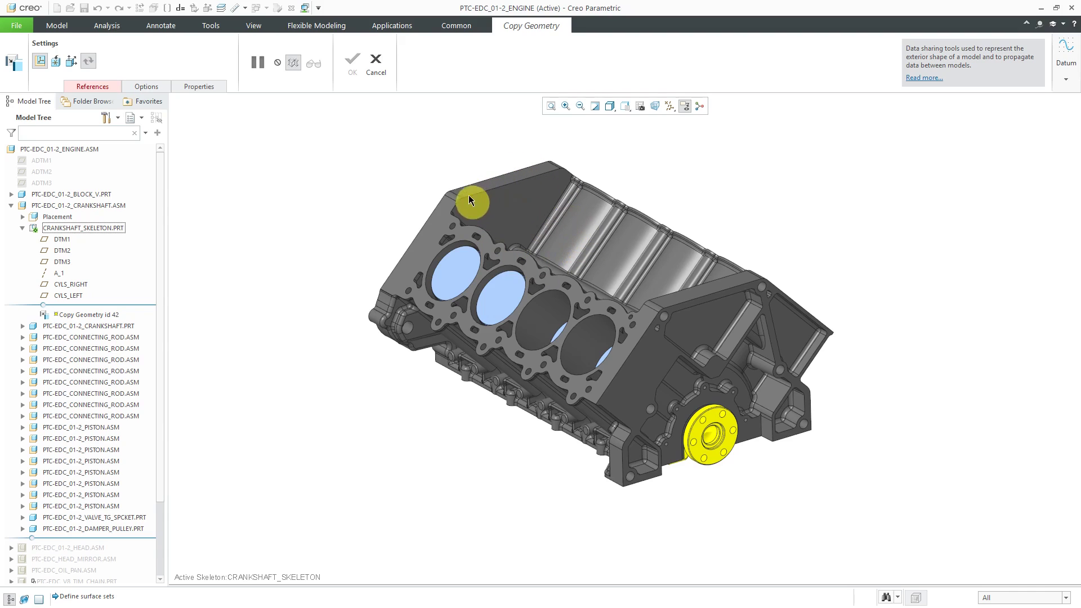
# Cancel the Copy Geometry feature so none is added to the skeleton.
pyautogui.click(374, 68)
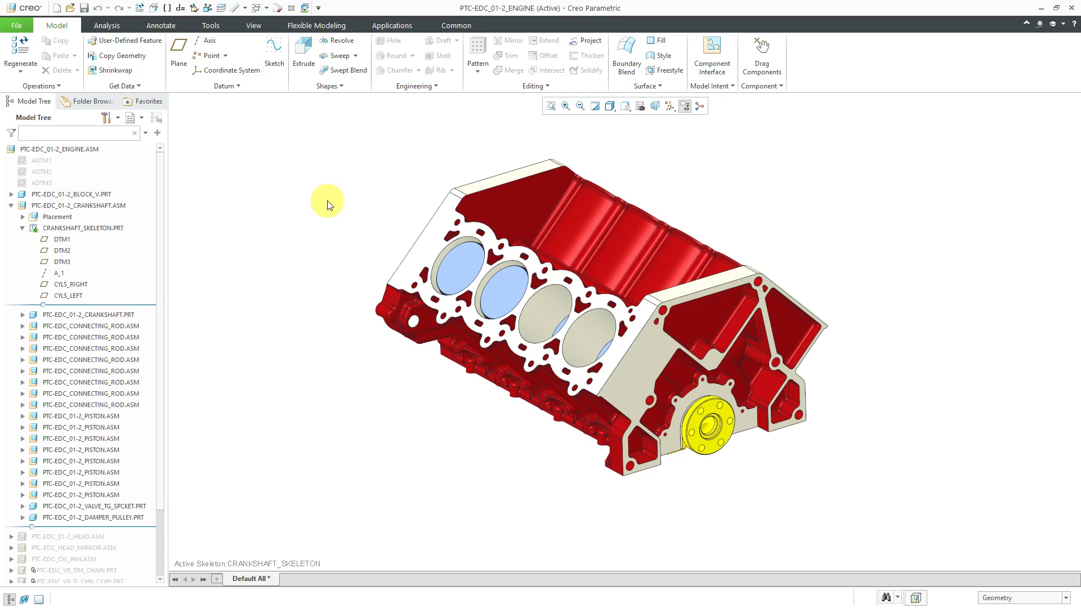
pyautogui.click(23, 28)
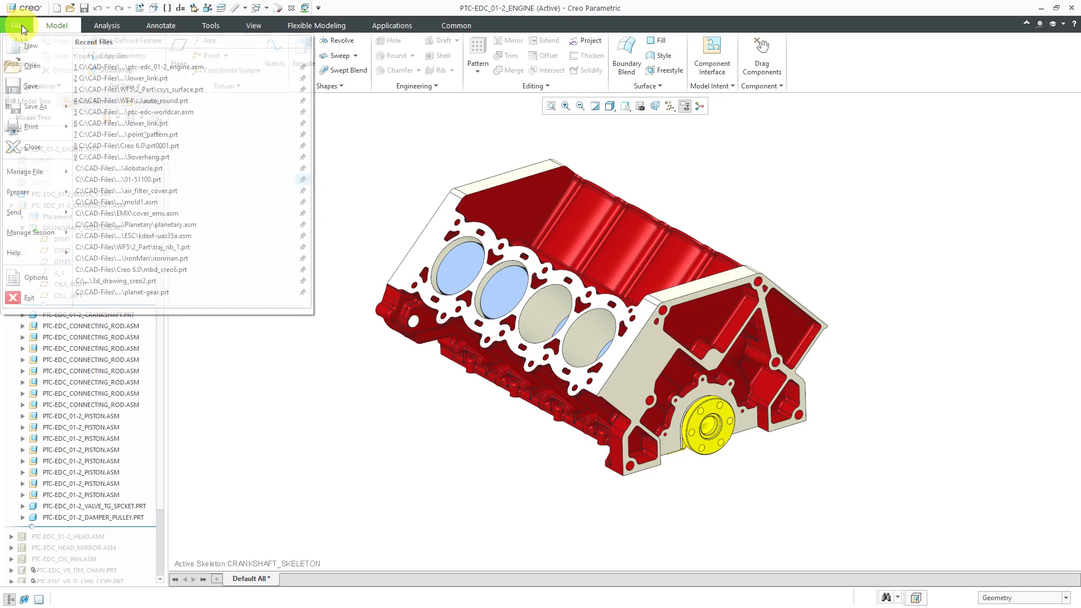
pyautogui.click(35, 277)
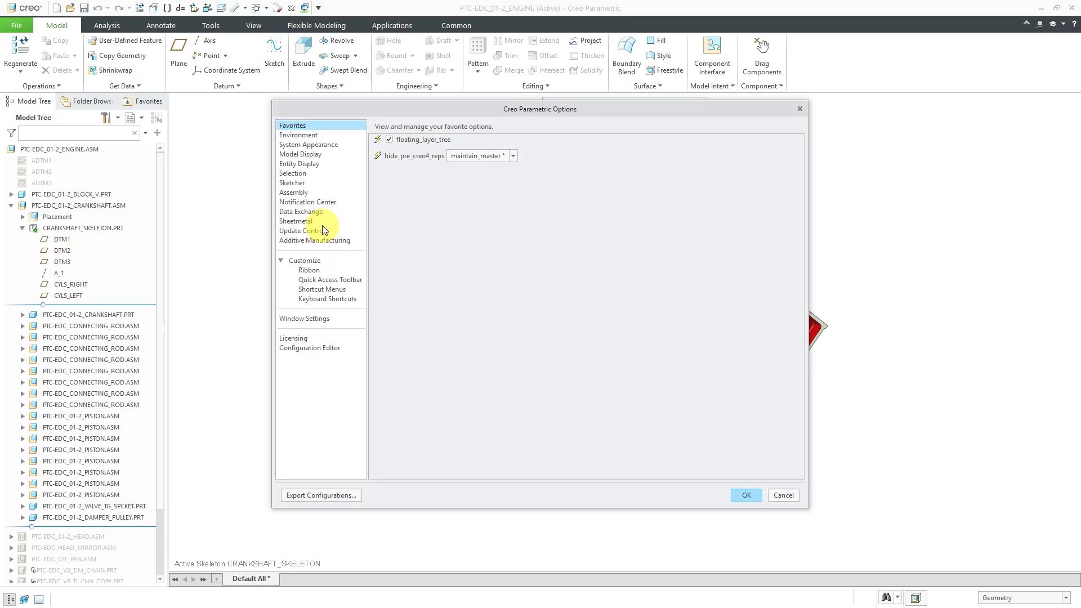
pyautogui.click(304, 194)
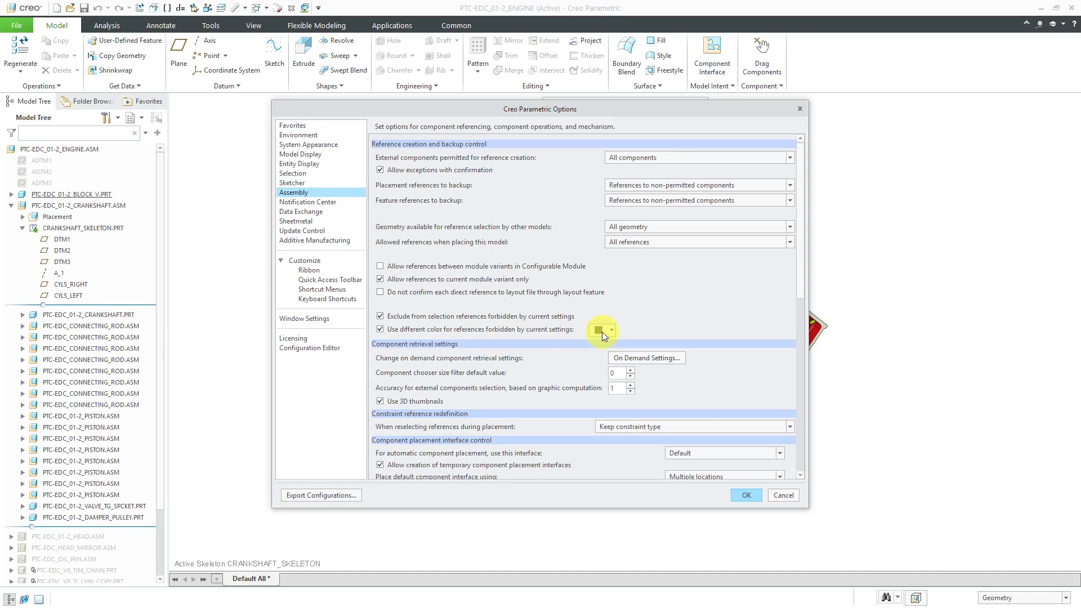
pyautogui.click(789, 498)
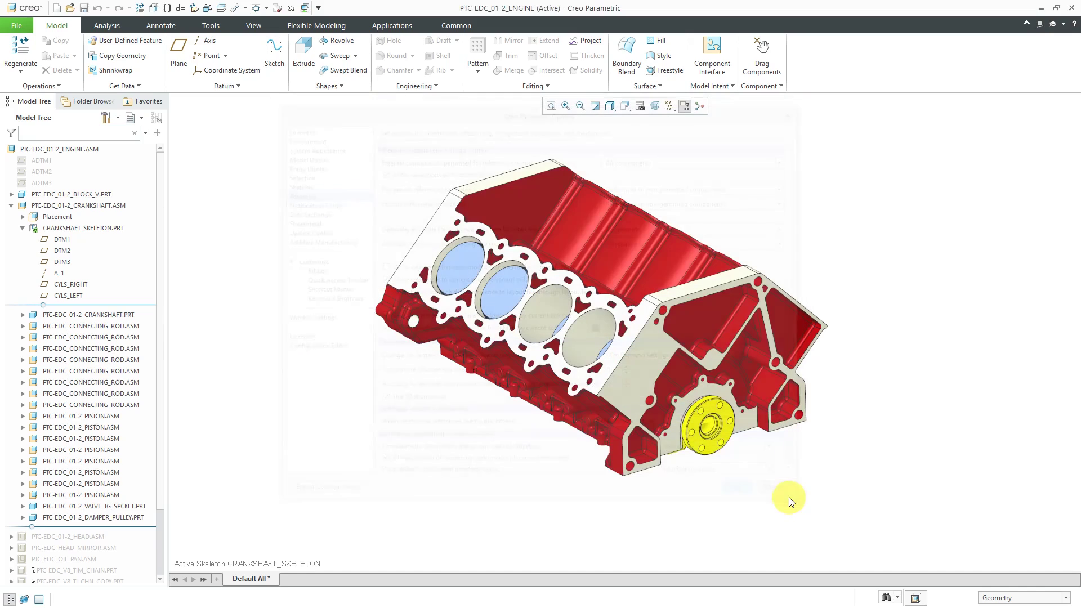
# Start and cancel Copy Geometry again, then open PTC-EDC_01-2_BLOCK_V.PRT in its own window.
pyautogui.click(118, 56)
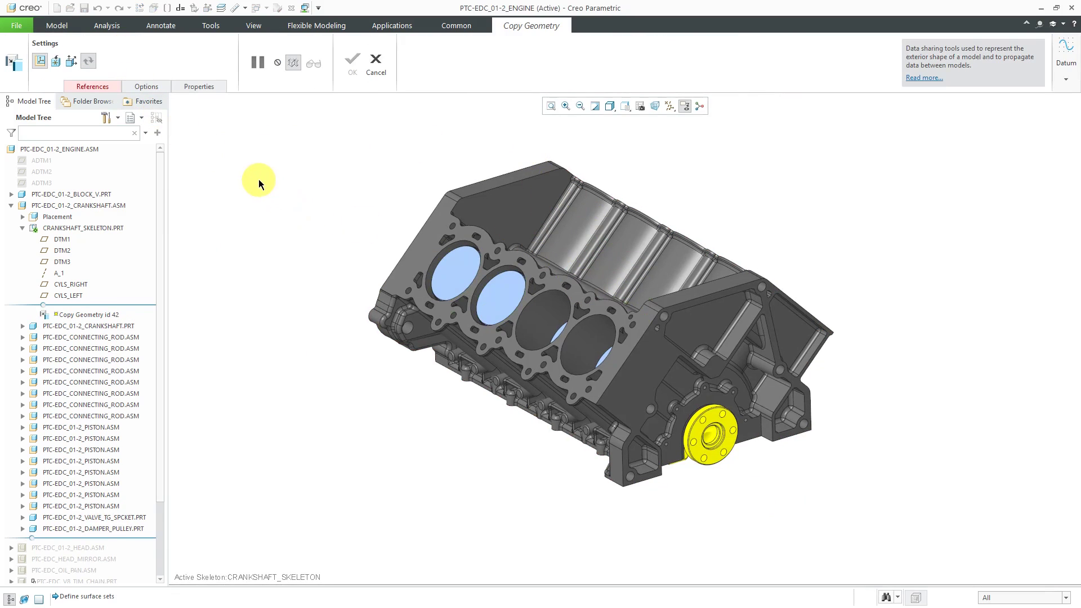
pyautogui.click(375, 63)
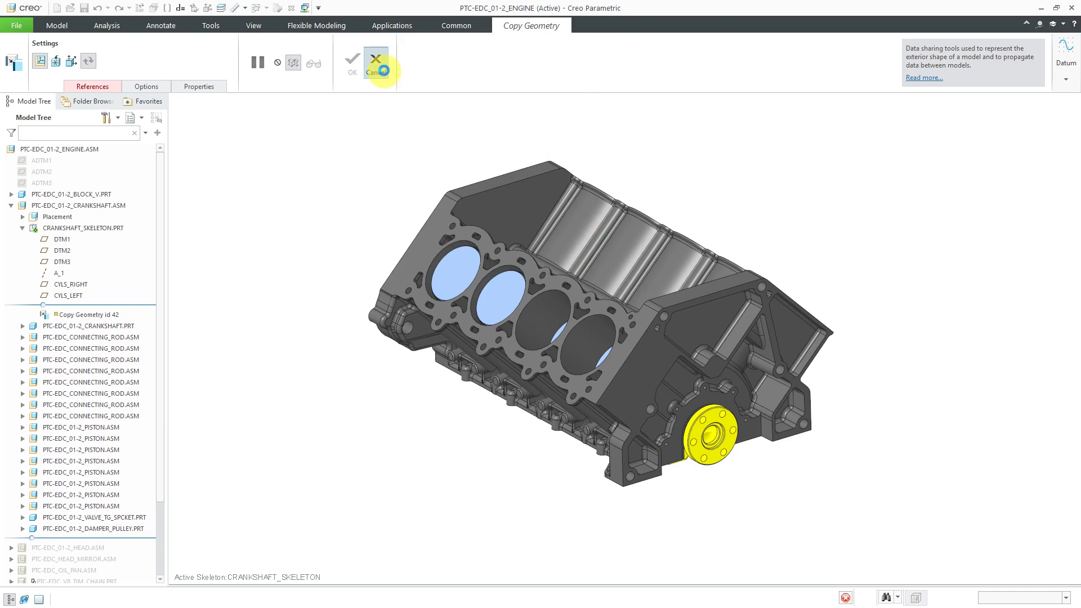
pyautogui.click(84, 195)
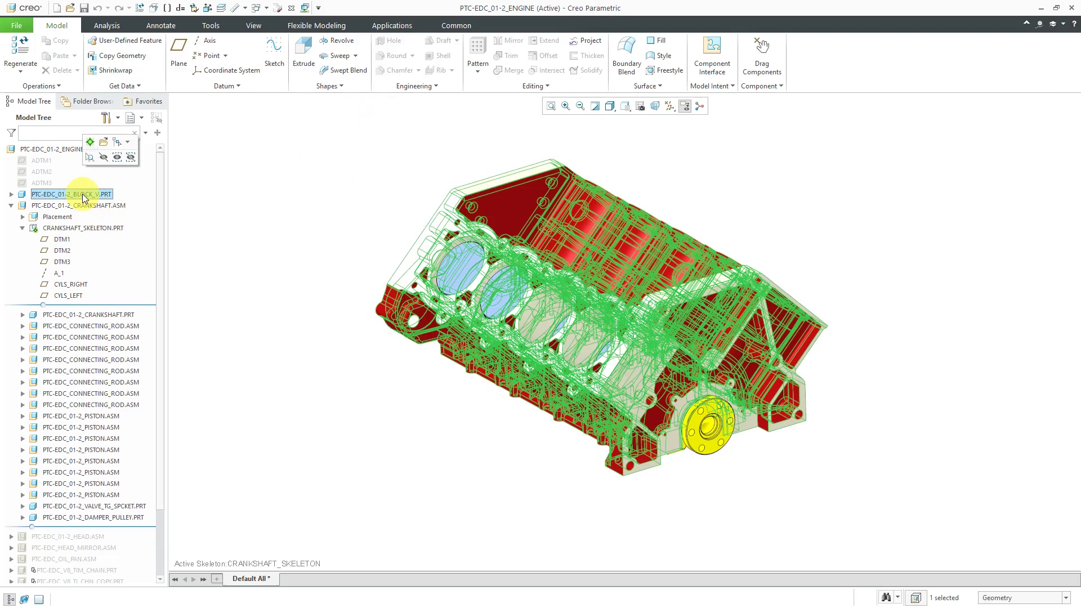
pyautogui.click(102, 140)
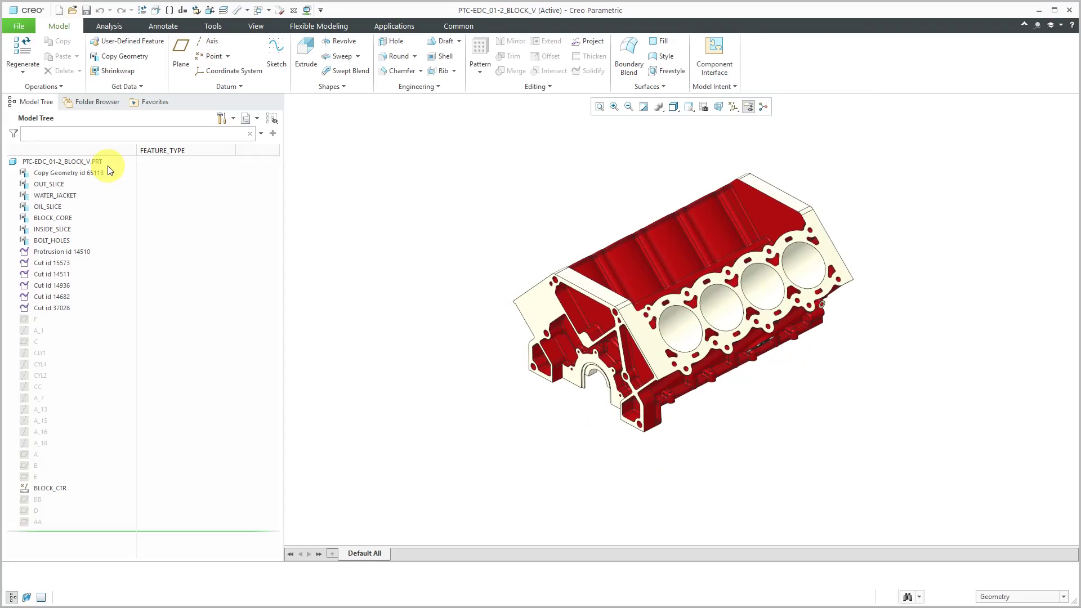
pyautogui.click(19, 25)
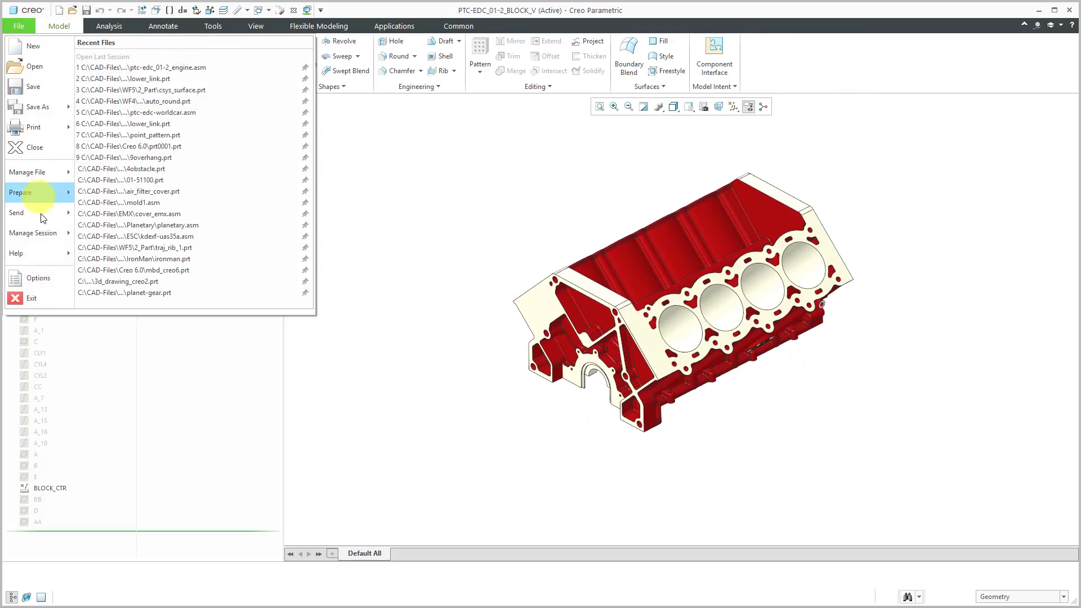
pyautogui.moveTo(40, 192)
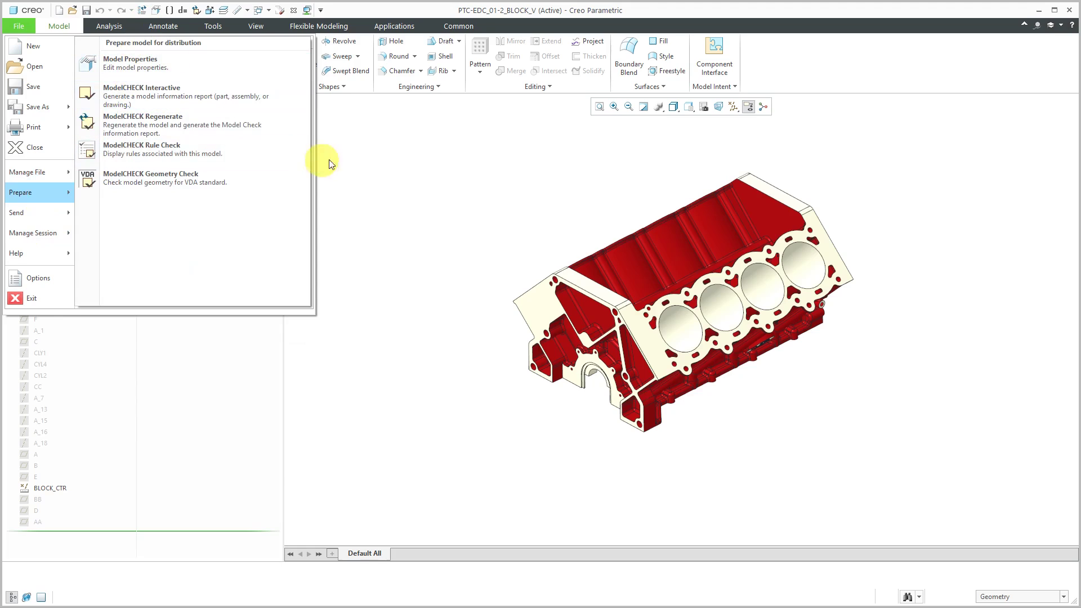
# In the block's model properties, allow other models to reference All geometry.
pyautogui.click(410, 152)
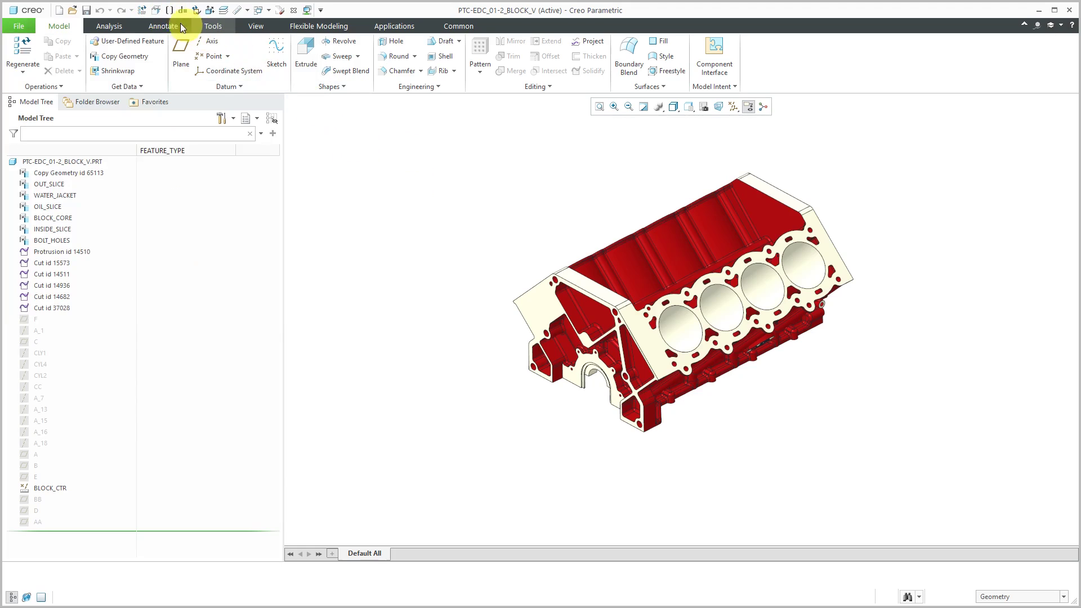
pyautogui.click(159, 12)
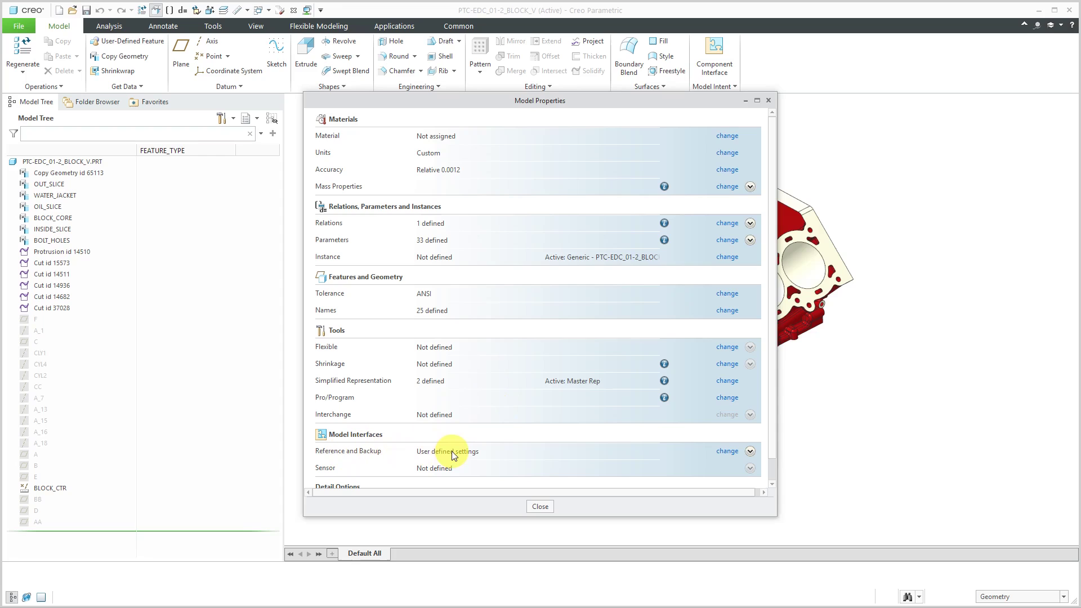
pyautogui.click(726, 456)
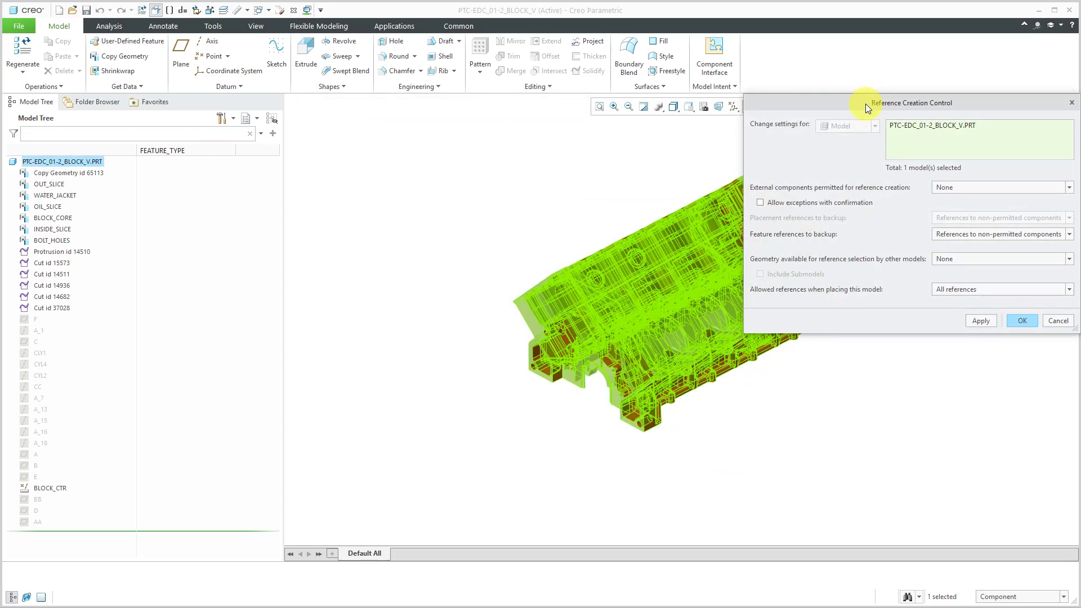
pyautogui.moveTo(868, 107); pyautogui.dragTo(430, 179)
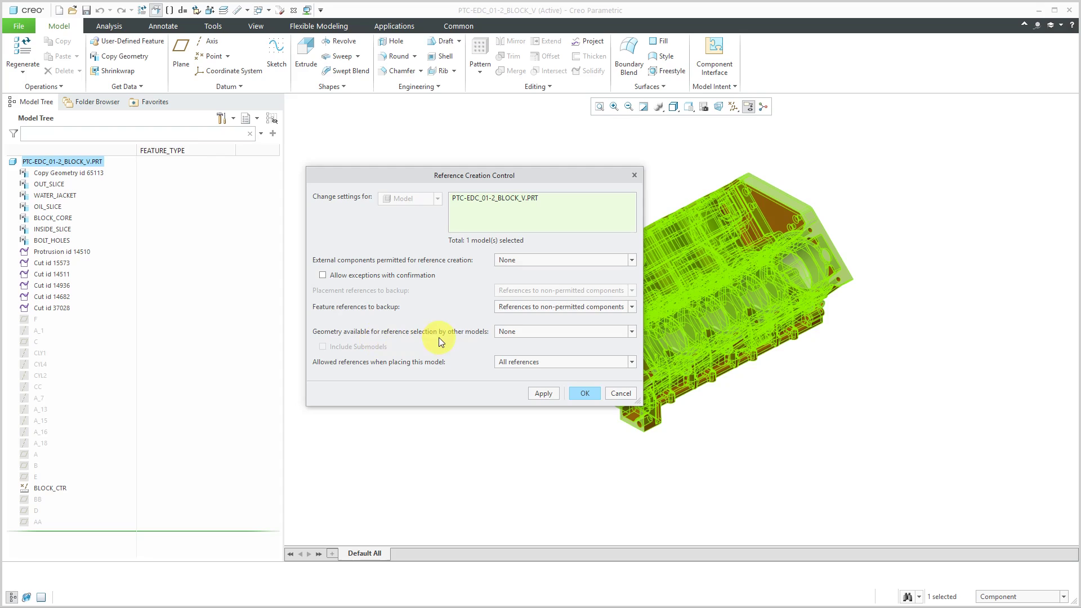
pyautogui.click(542, 332)
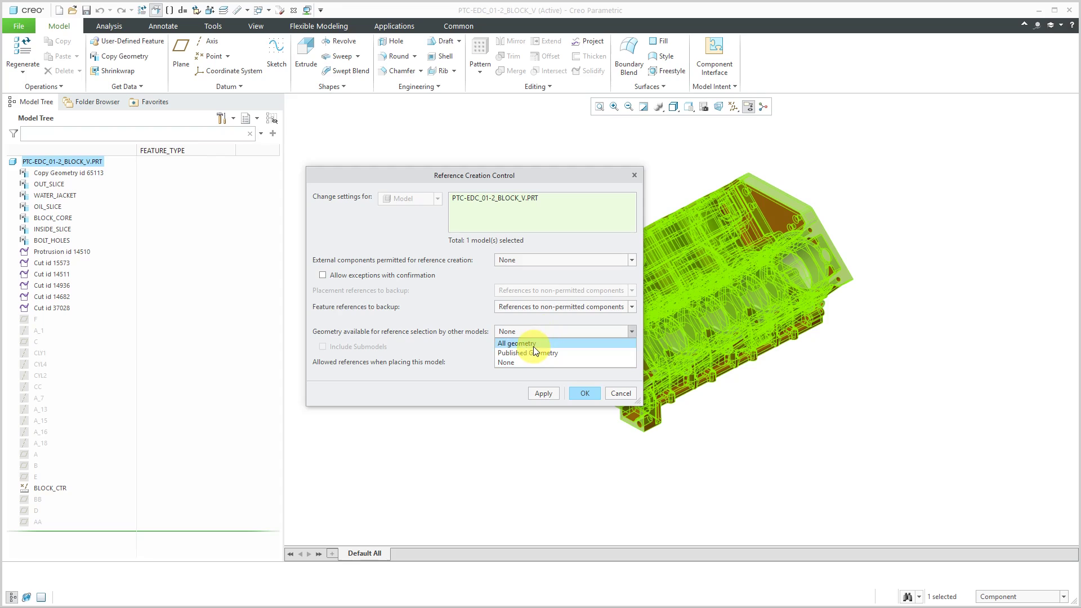
pyautogui.click(533, 345)
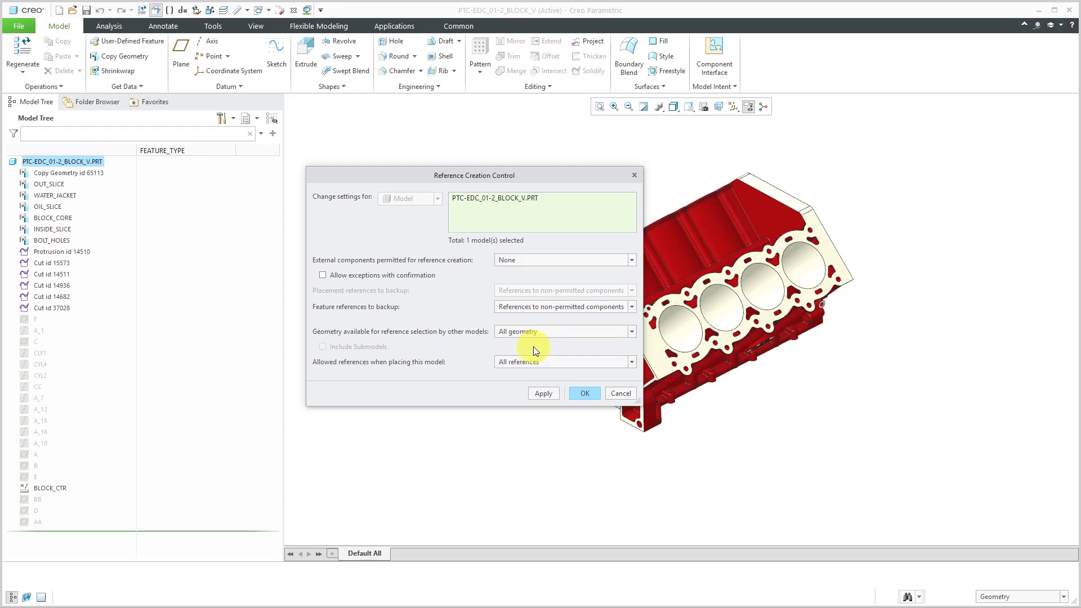
pyautogui.click(580, 393)
pyautogui.click(541, 507)
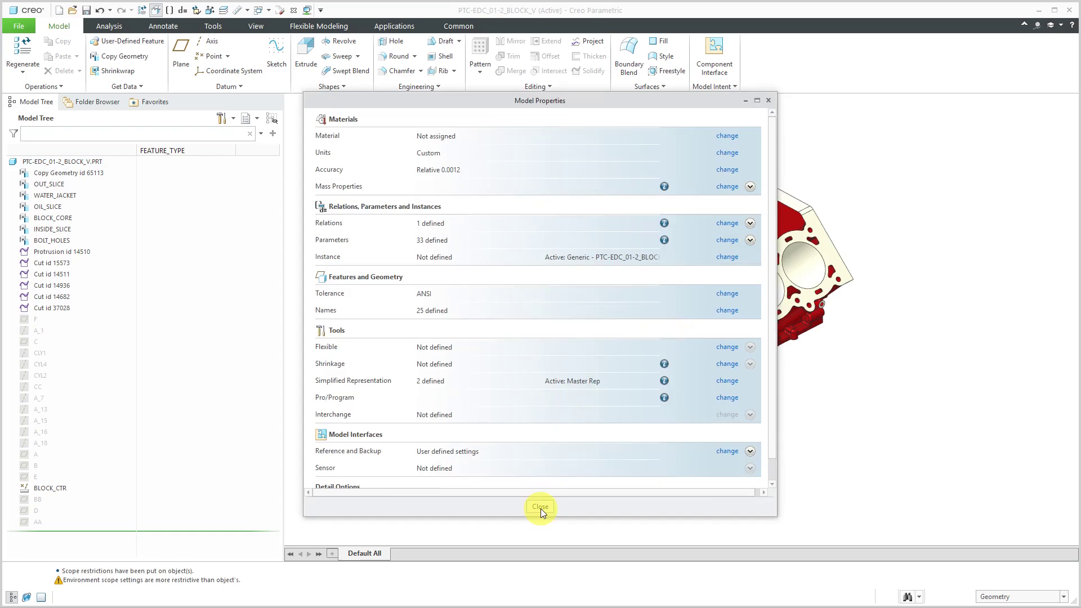
# Close the block part, return to ENGINE.ASM, activate CRANKSHAFT_SKELETON and start Copy Geometry.
pyautogui.click(294, 11)
pyautogui.click(263, 12)
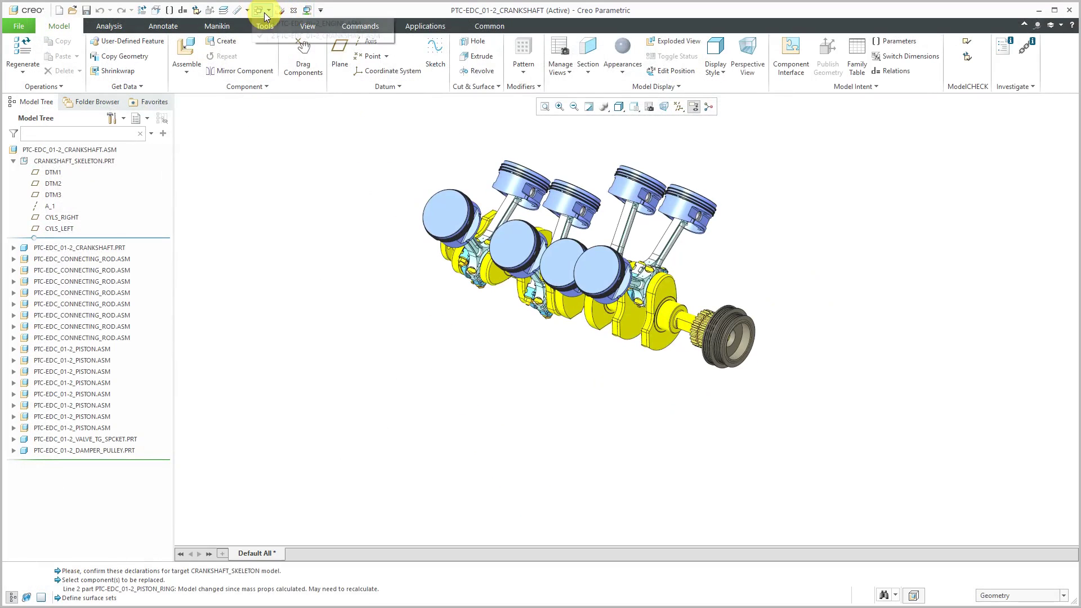
pyautogui.click(284, 24)
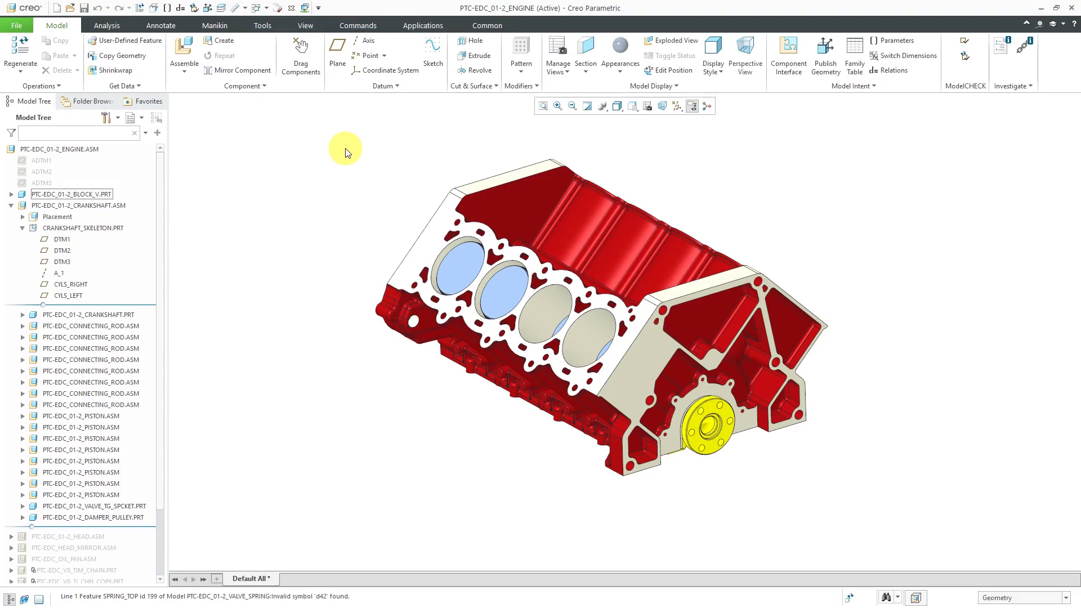
pyautogui.click(99, 229)
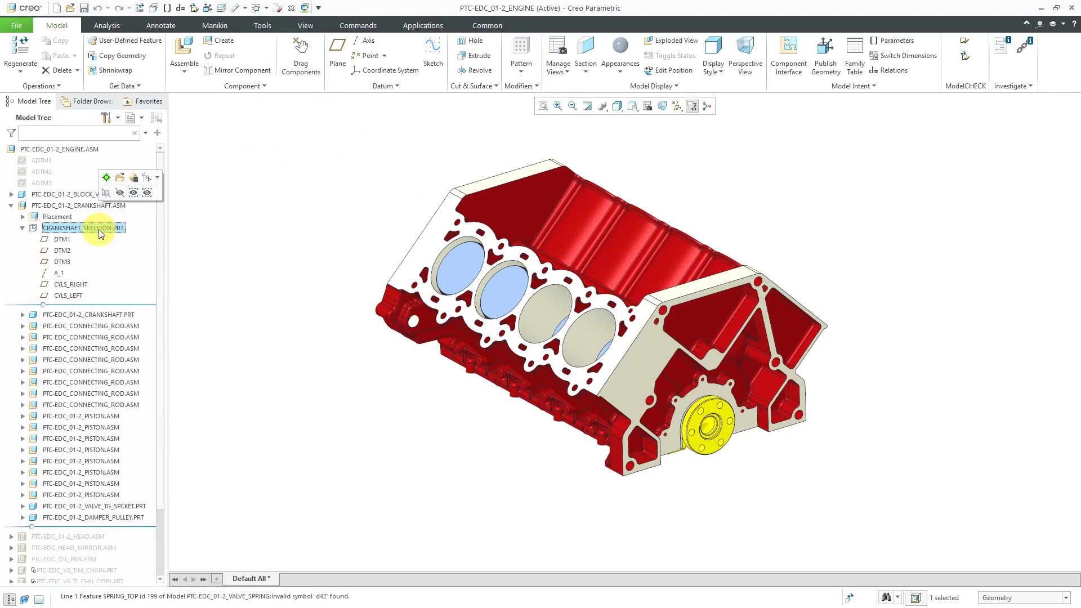
pyautogui.click(106, 179)
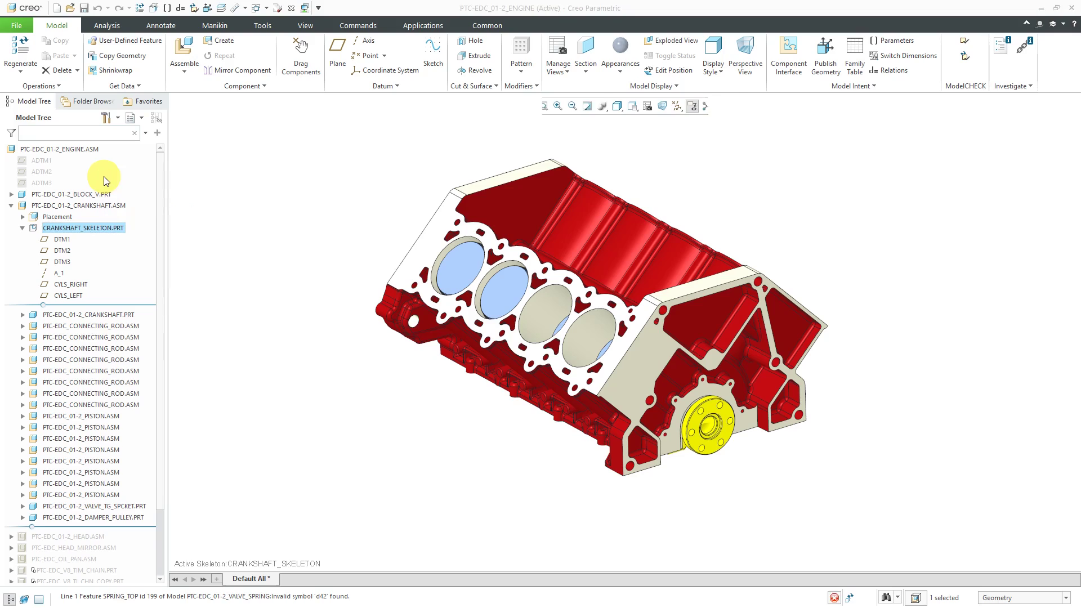
pyautogui.click(135, 56)
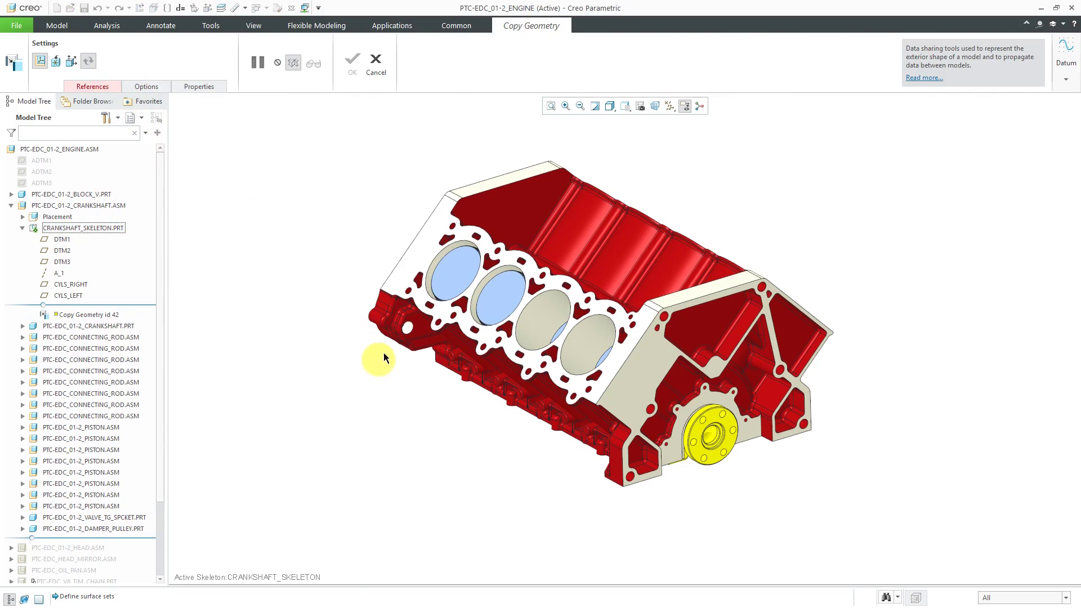
# Reference the four cylinder bore surfaces of the first bank.
pyautogui.moveTo(385, 357); pyautogui.dragTo(374, 309, button='middle')
pyautogui.scroll(3, 348, 257)
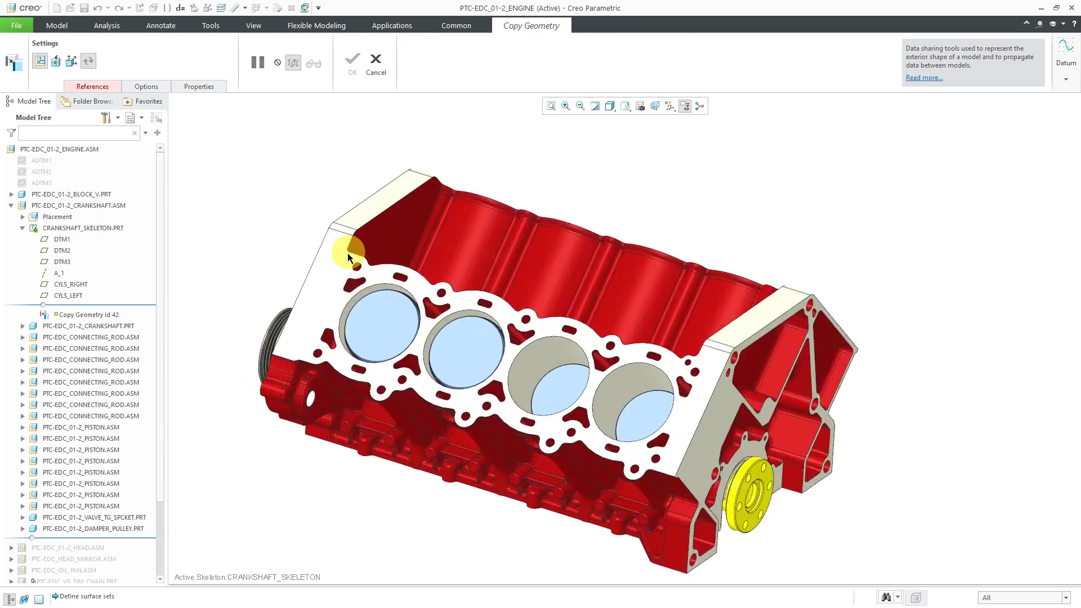
pyautogui.scroll(2, 349, 257)
pyautogui.click(396, 311)
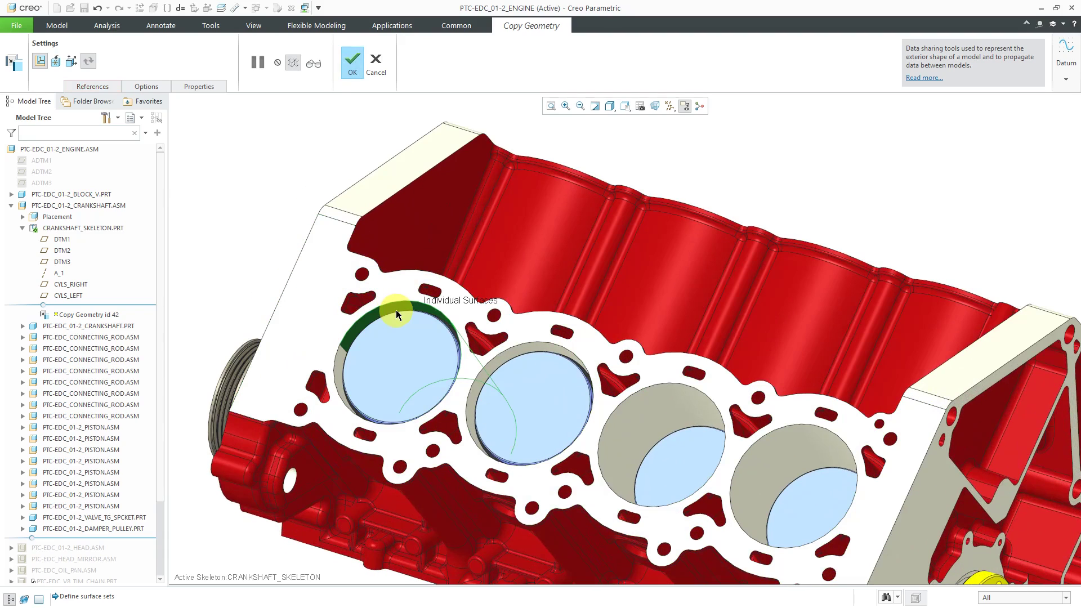
pyautogui.keyDown('ctrl'); pyautogui.click(510, 344); pyautogui.keyUp('ctrl')
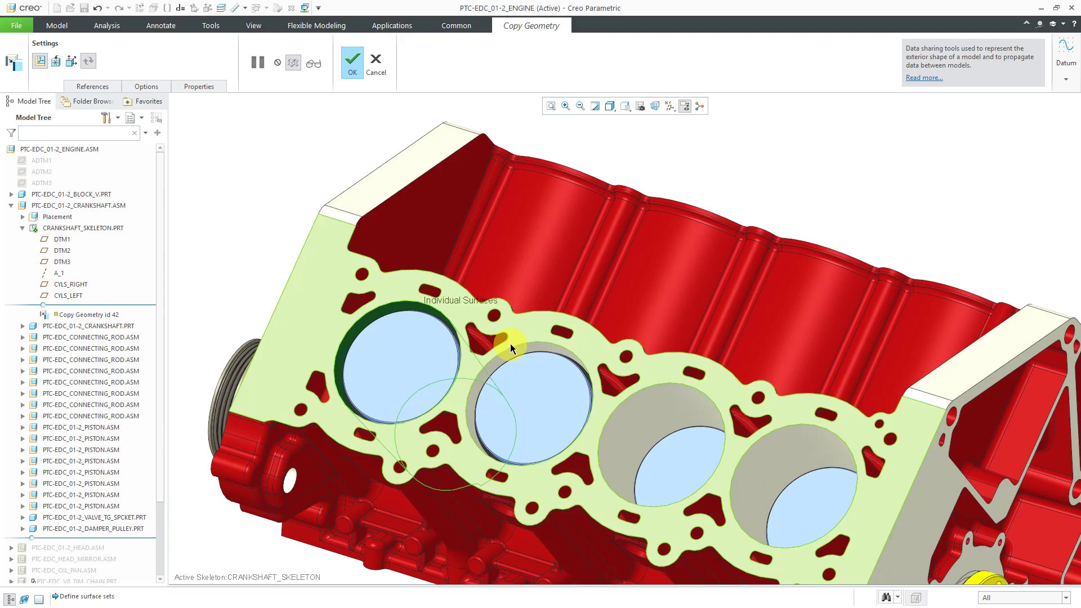
pyautogui.keyDown('ctrl'); pyautogui.click(529, 345); pyautogui.keyUp('ctrl')
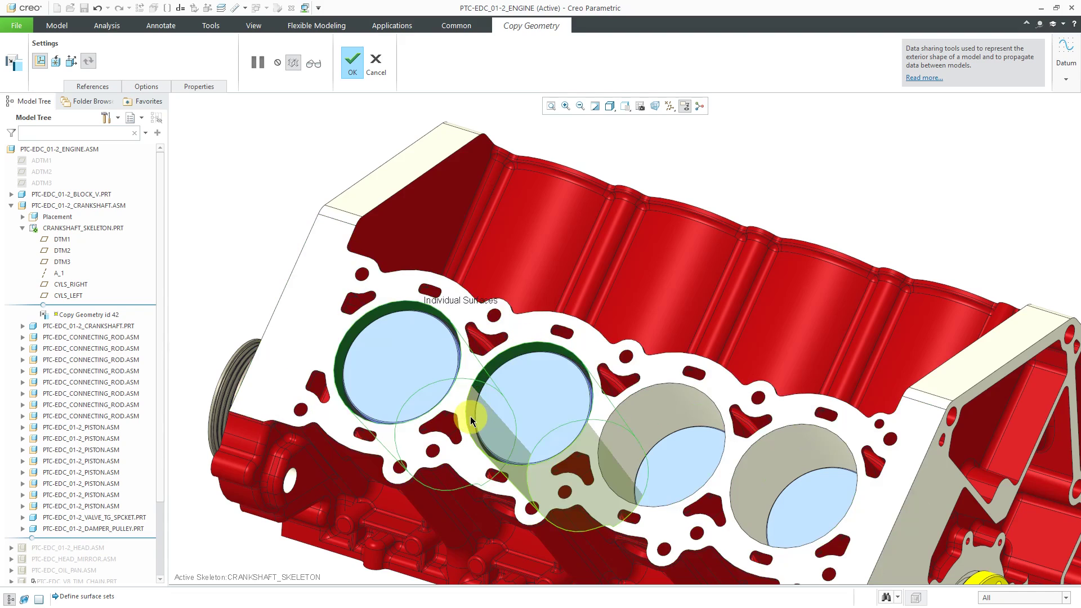
pyautogui.keyDown('ctrl'); pyautogui.click(657, 406); pyautogui.keyUp('ctrl')
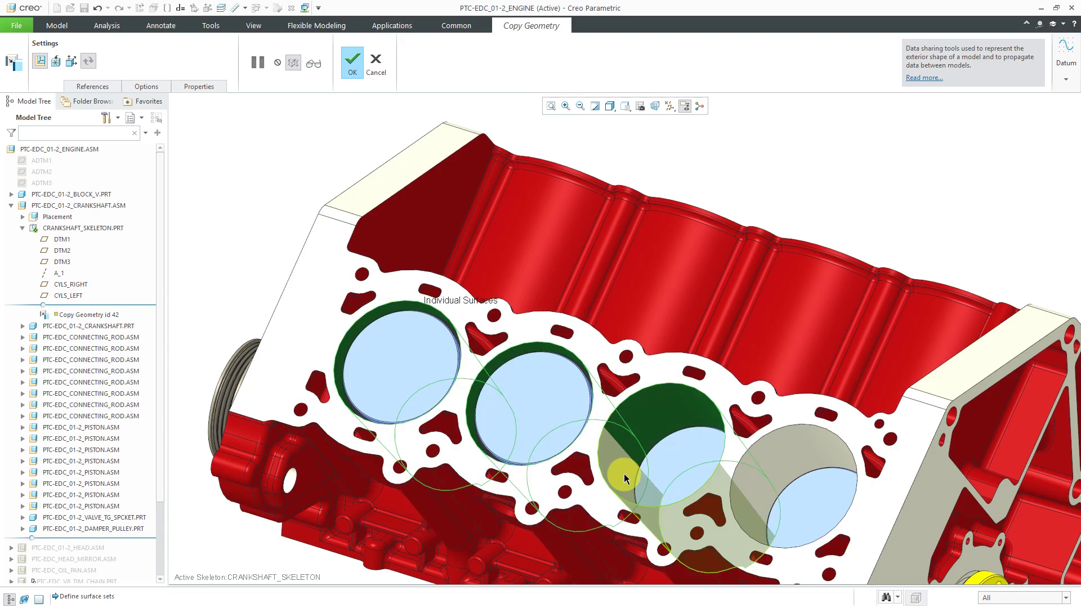
pyautogui.keyDown('ctrl'); pyautogui.click(779, 451); pyautogui.keyUp('ctrl')
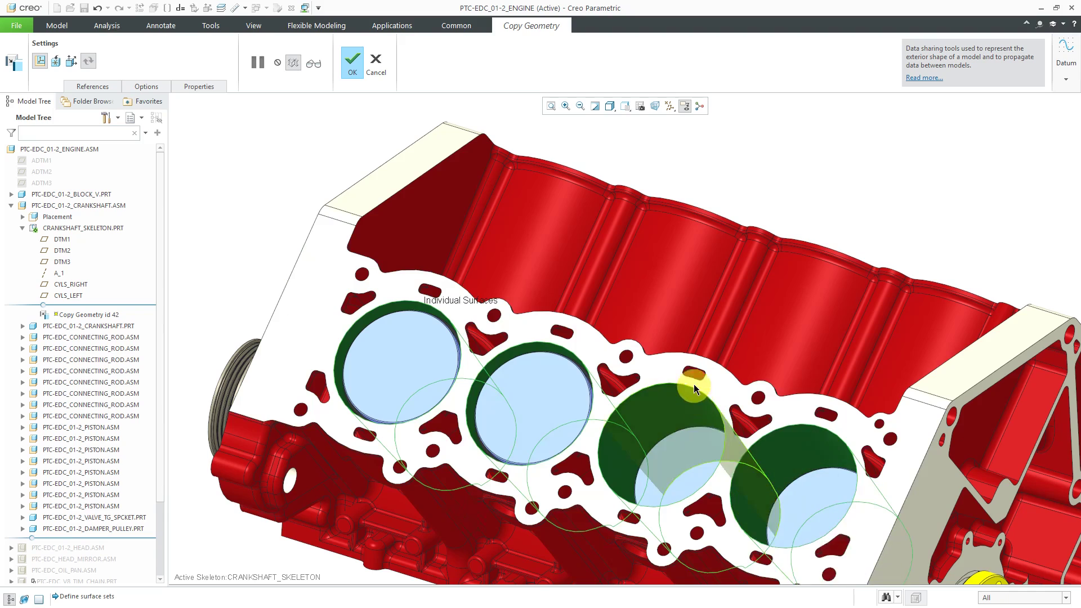
# Add bore surfaces from the opposite cylinder bank to the references.
pyautogui.scroll(3, 670, 373)
pyautogui.moveTo(650, 364); pyautogui.dragTo(805, 484, button='middle')
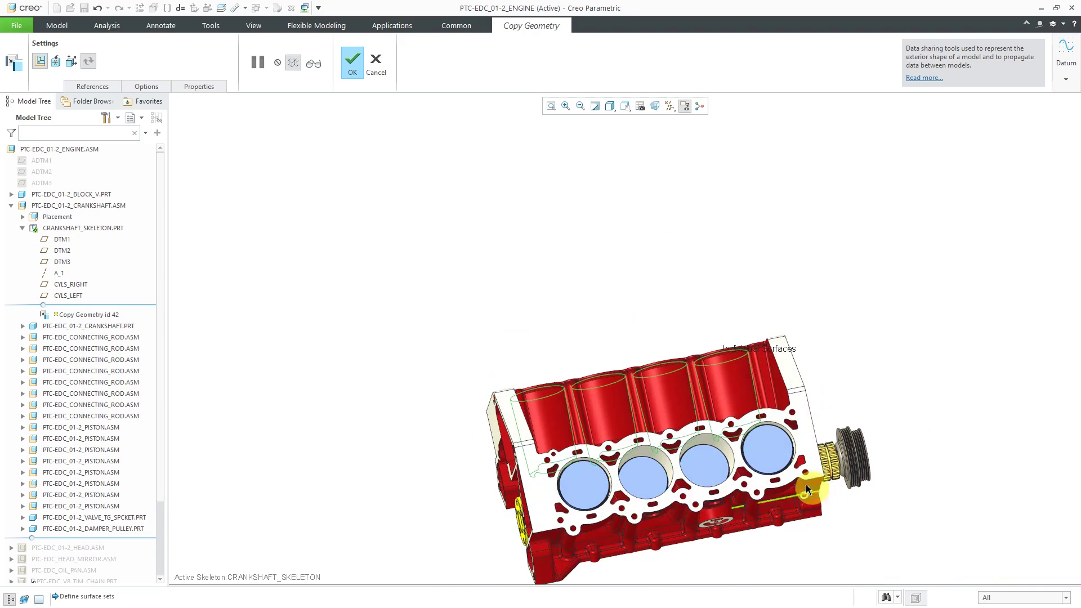
pyautogui.scroll(-4, 806, 485)
pyautogui.click(620, 390)
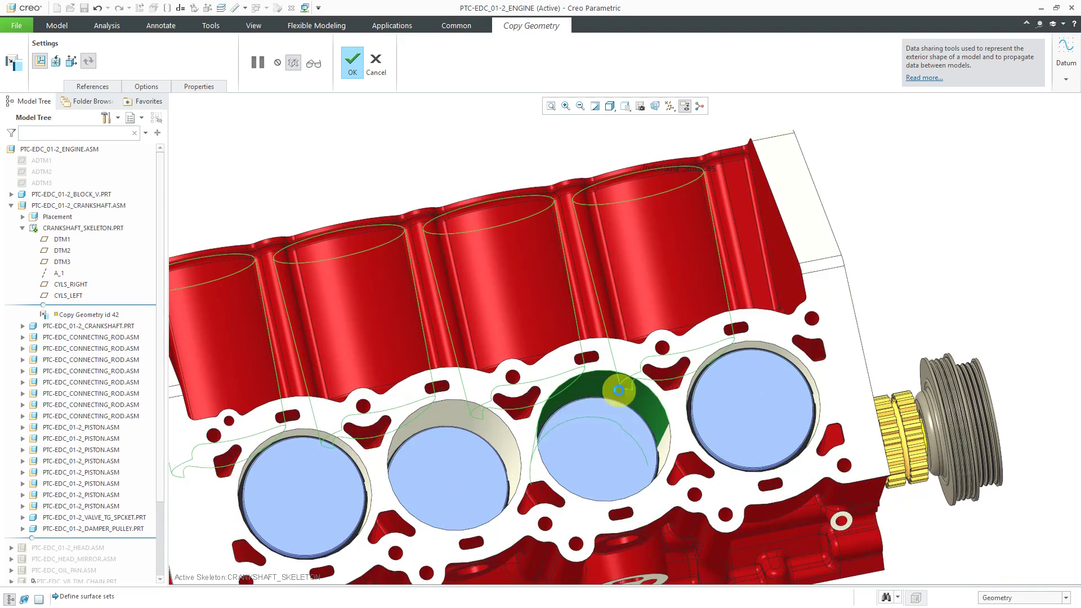
pyautogui.keyDown('ctrl'); pyautogui.click(738, 346); pyautogui.keyUp('ctrl')
pyautogui.keyDown('ctrl'); pyautogui.click(451, 410); pyautogui.keyUp('ctrl')
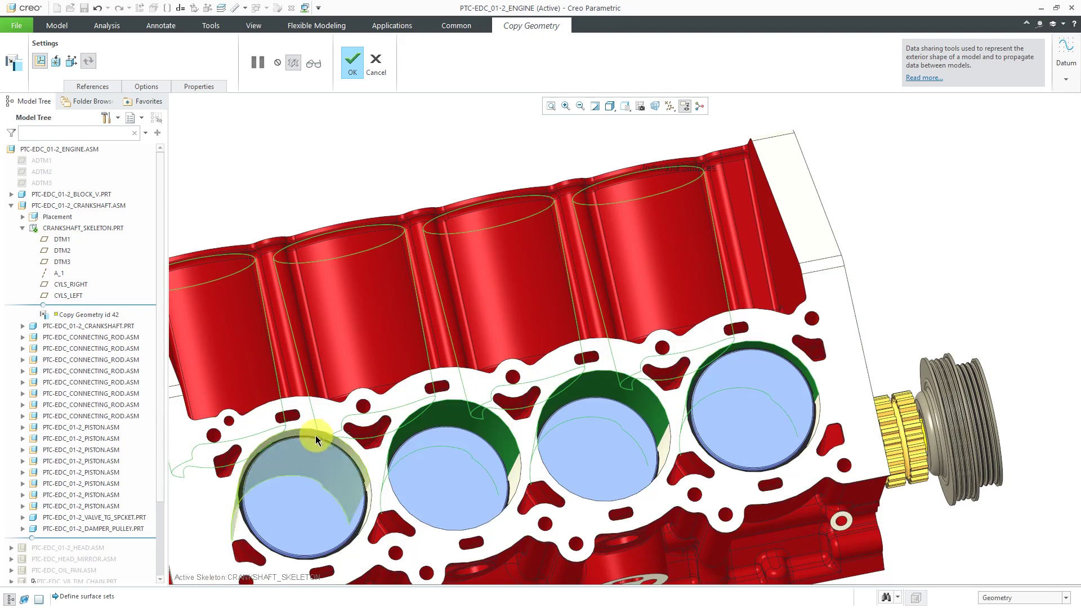
pyautogui.keyDown('ctrl'); pyautogui.click(293, 429); pyautogui.keyUp('ctrl')
# Add the remaining cylinder bores so all eight are referenced, viewing both banks.
pyautogui.moveTo(292, 429); pyautogui.dragTo(386, 442, button='middle')
pyautogui.scroll(-5, 330, 563)
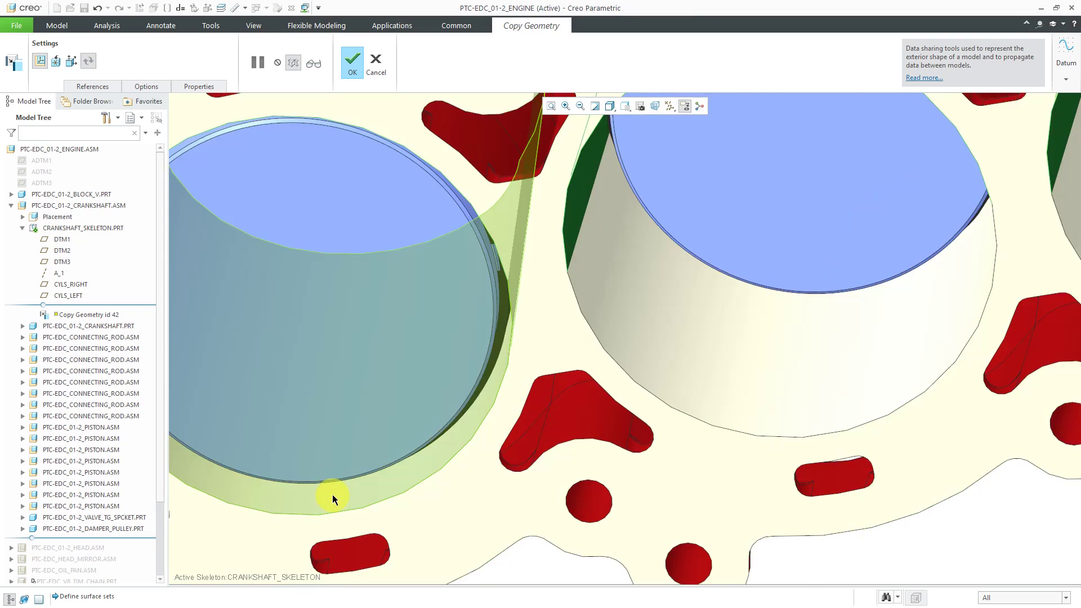
pyautogui.keyDown('ctrl'); pyautogui.click(652, 401); pyautogui.keyUp('ctrl')
pyautogui.scroll(4, 622, 405)
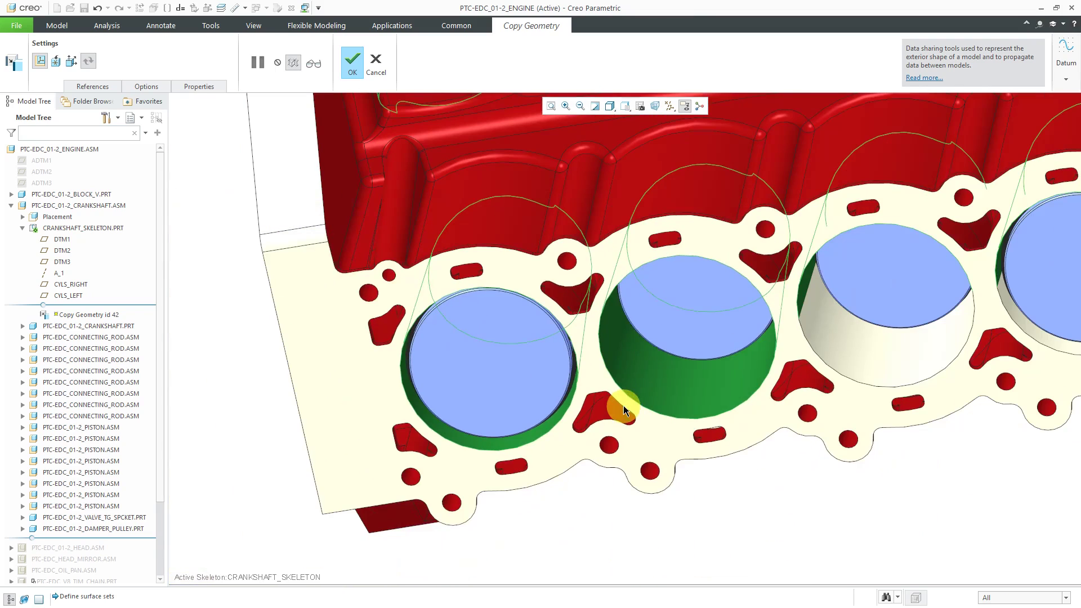
pyautogui.keyDown('ctrl'); pyautogui.click(870, 360); pyautogui.keyUp('ctrl')
pyautogui.scroll(4, 768, 429)
pyautogui.scroll(-4, 958, 380)
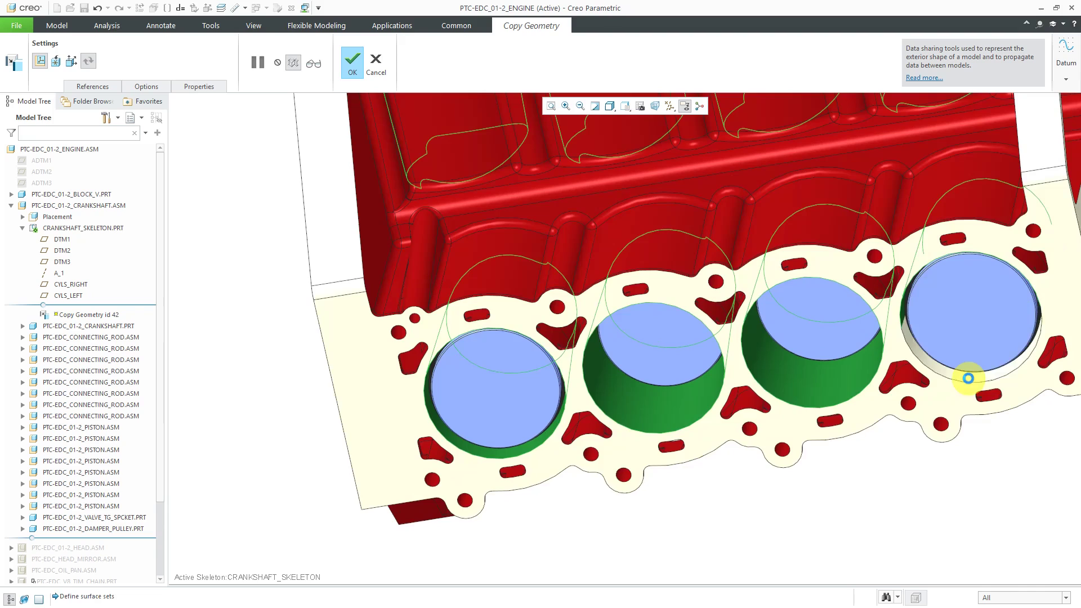
pyautogui.keyDown('ctrl'); pyautogui.click(968, 377); pyautogui.keyUp('ctrl')
pyautogui.scroll(2, 901, 422)
pyautogui.moveTo(824, 472); pyautogui.dragTo(761, 444, button='middle')
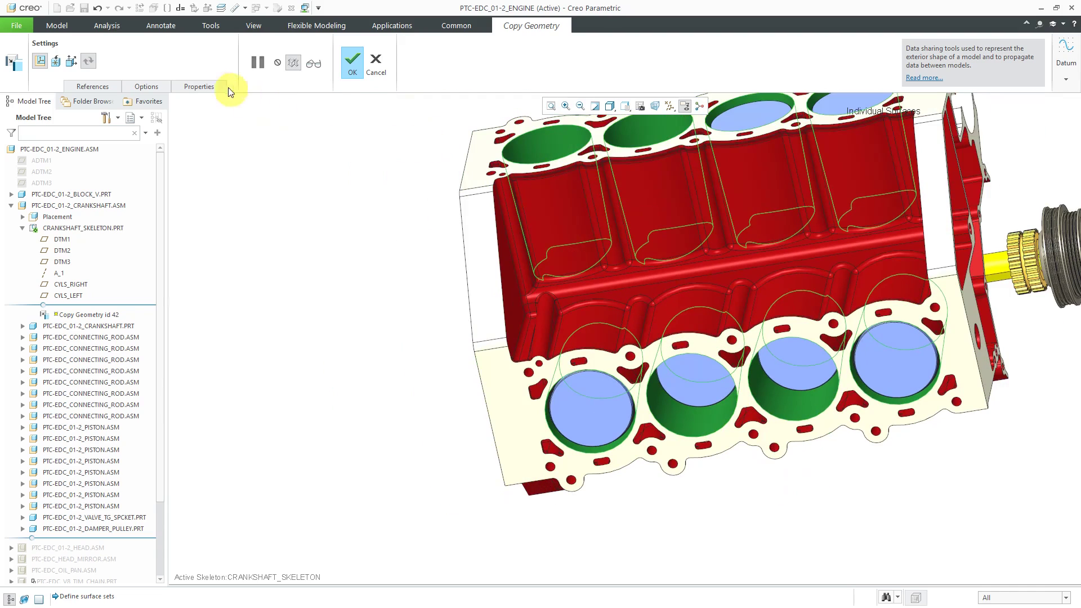
# Rename the Copy Geometry feature to CG-ENGINE-BLOCK-V and complete it.
pyautogui.click(199, 86)
pyautogui.doubleClick(214, 113)
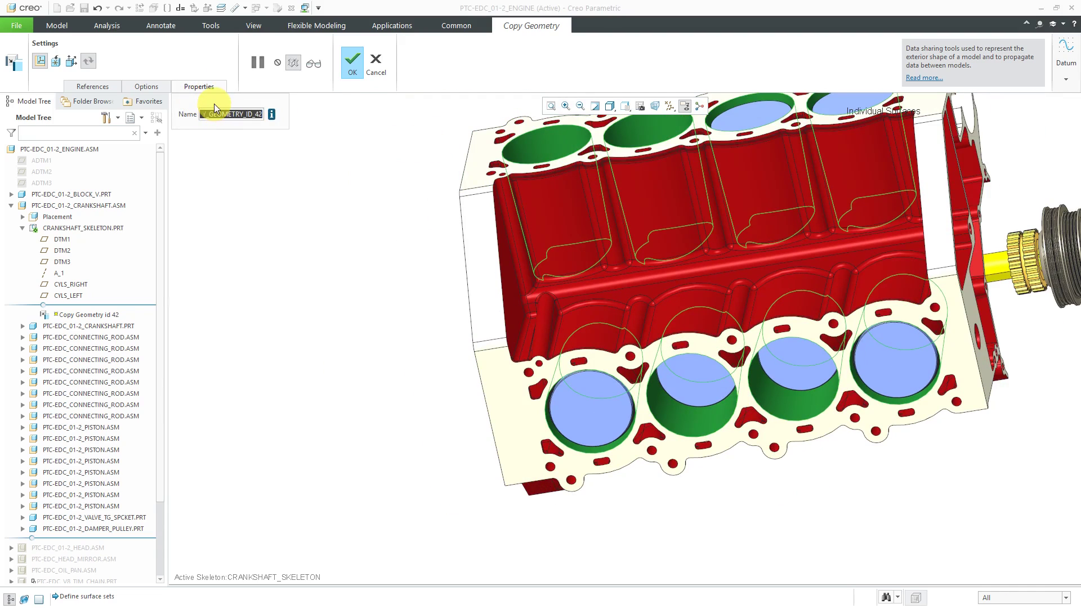
pyautogui.write('cg-engine-block')
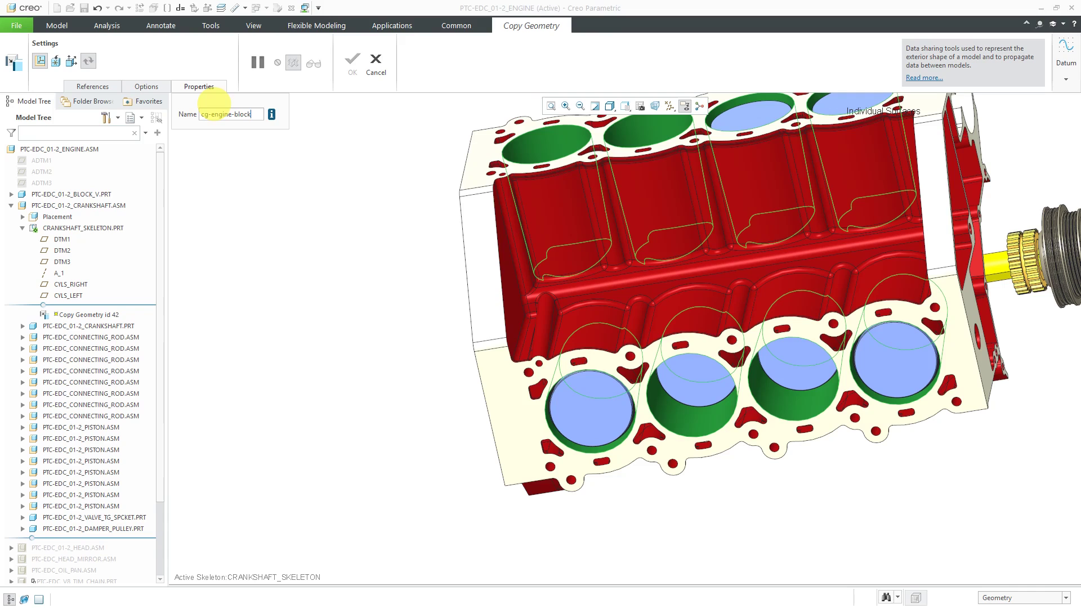
pyautogui.write('-')
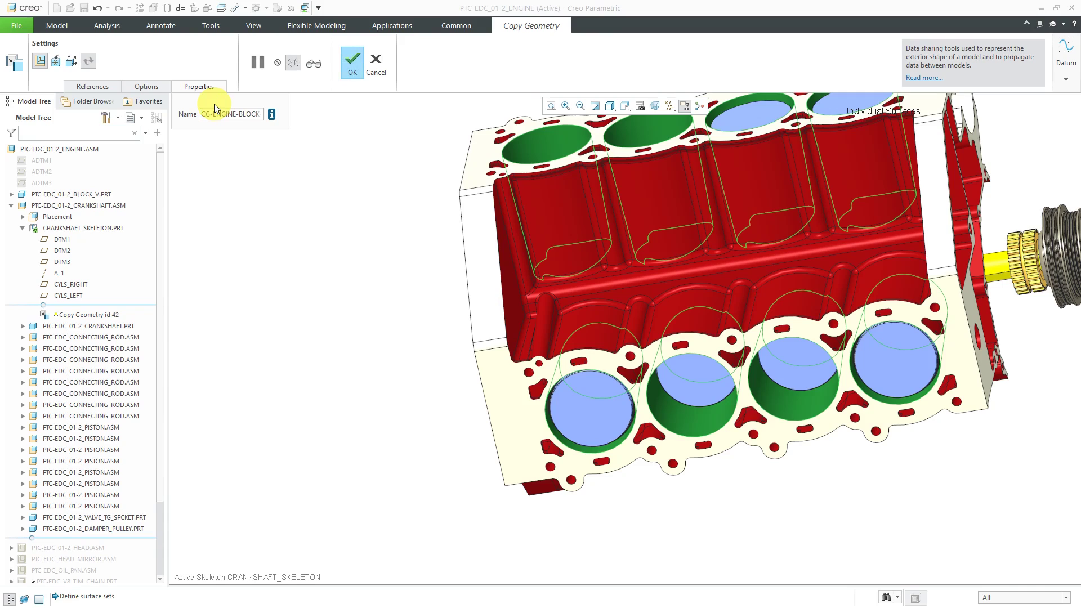
pyautogui.click(353, 62)
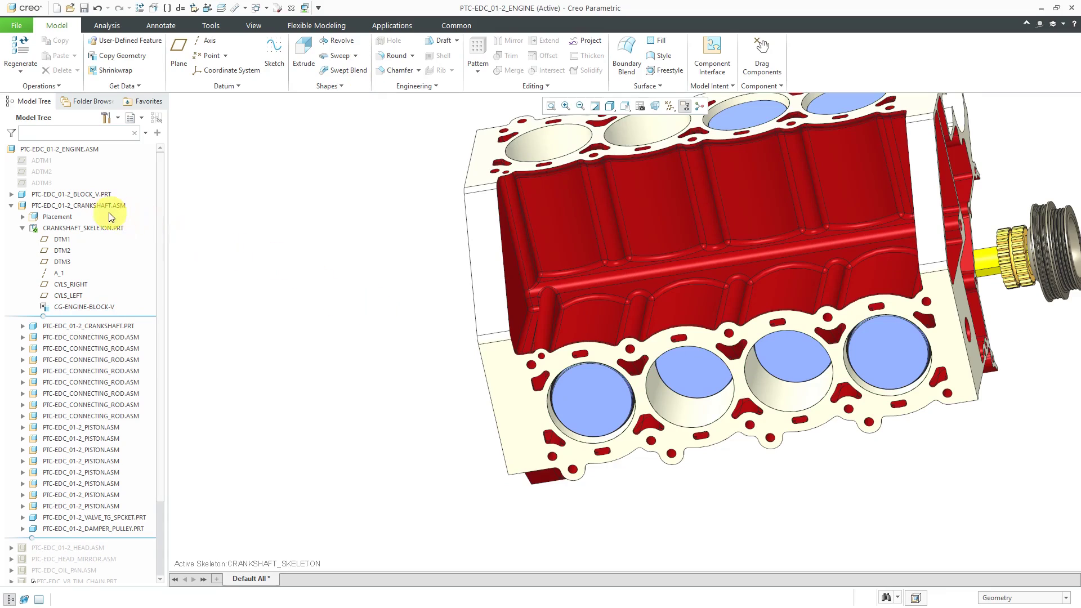
# Open the crankshaft subassembly in its own window at standard orientation.
pyautogui.click(95, 206)
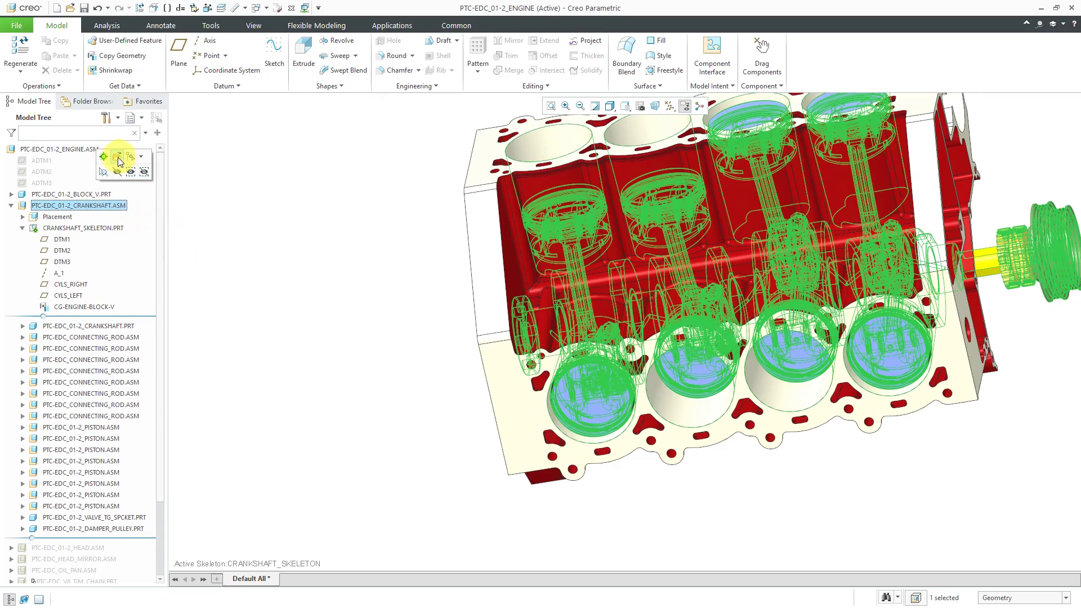
pyautogui.click(117, 158)
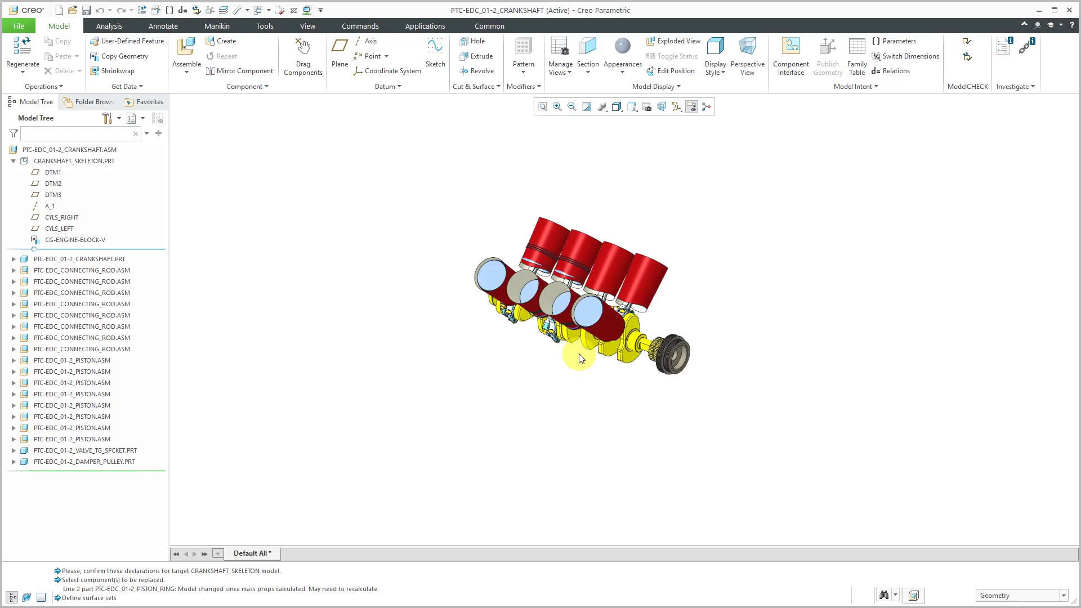
pyautogui.moveTo(576, 383)
pyautogui.mouseDown(button='middle')
pyautogui.moveTo(456, 310)
pyautogui.moveTo(552, 345)
pyautogui.mouseUp(button='middle')
pyautogui.hotkey('ctrl', 'd')
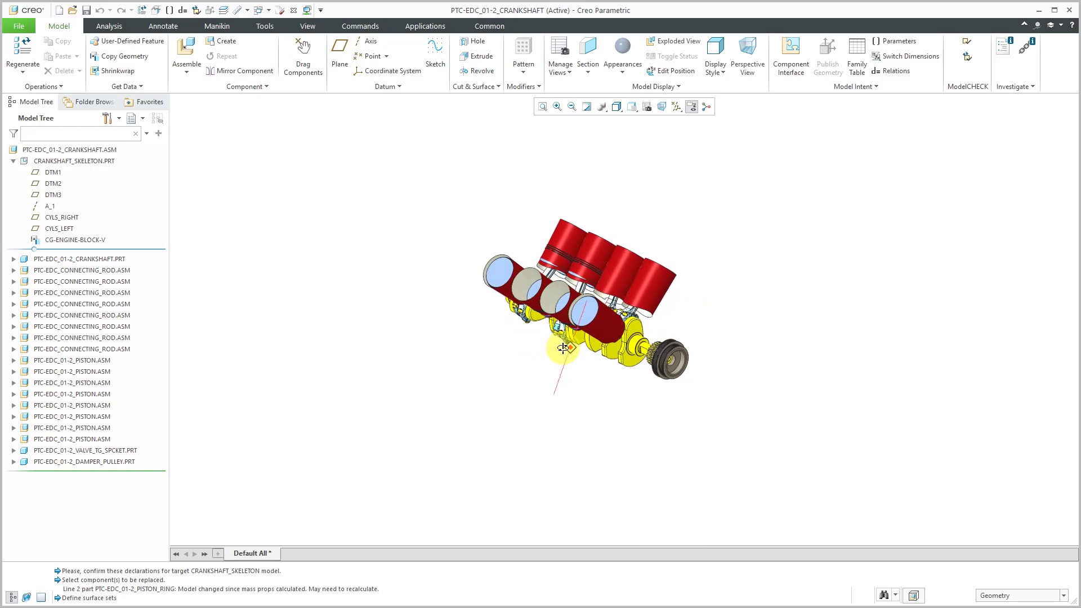
# Make the CRANKSHAFT_SKELETON cylinders transparent.
pyautogui.click(94, 161)
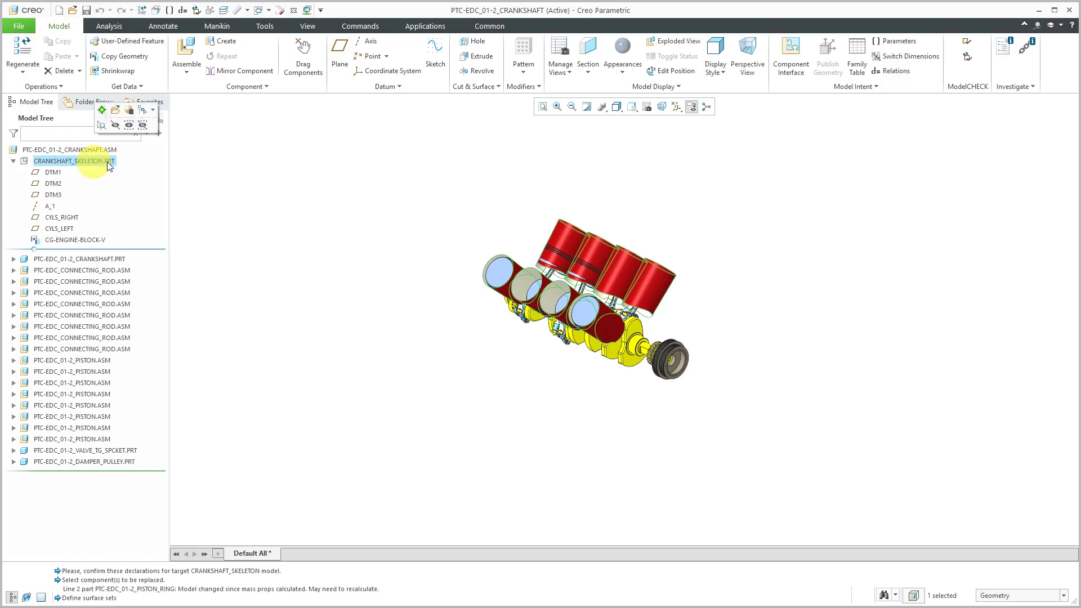
pyautogui.click(655, 88)
pyautogui.moveTo(656, 113)
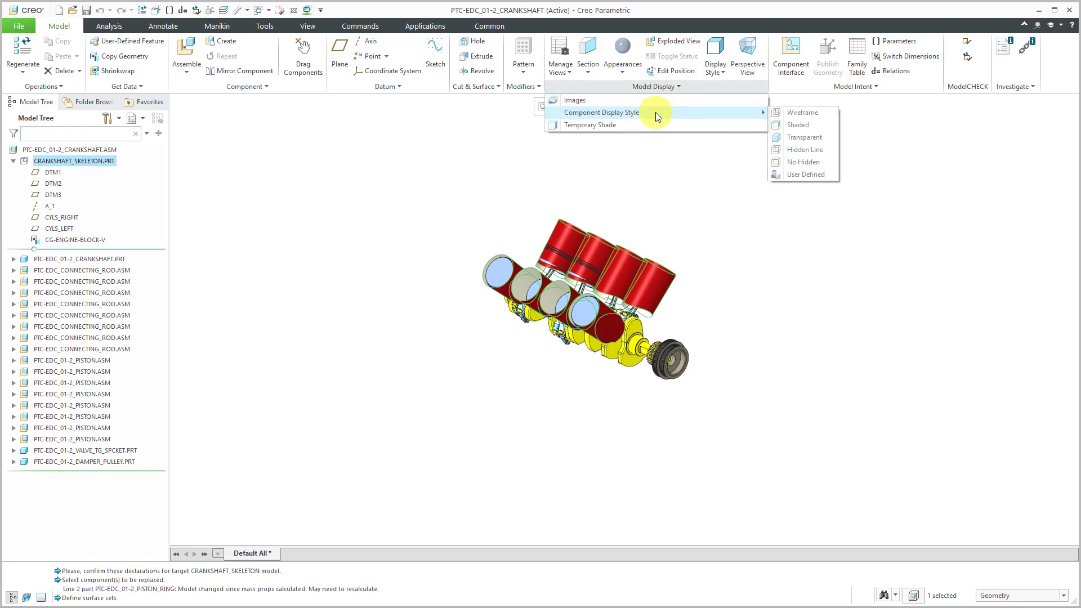
pyautogui.click(804, 138)
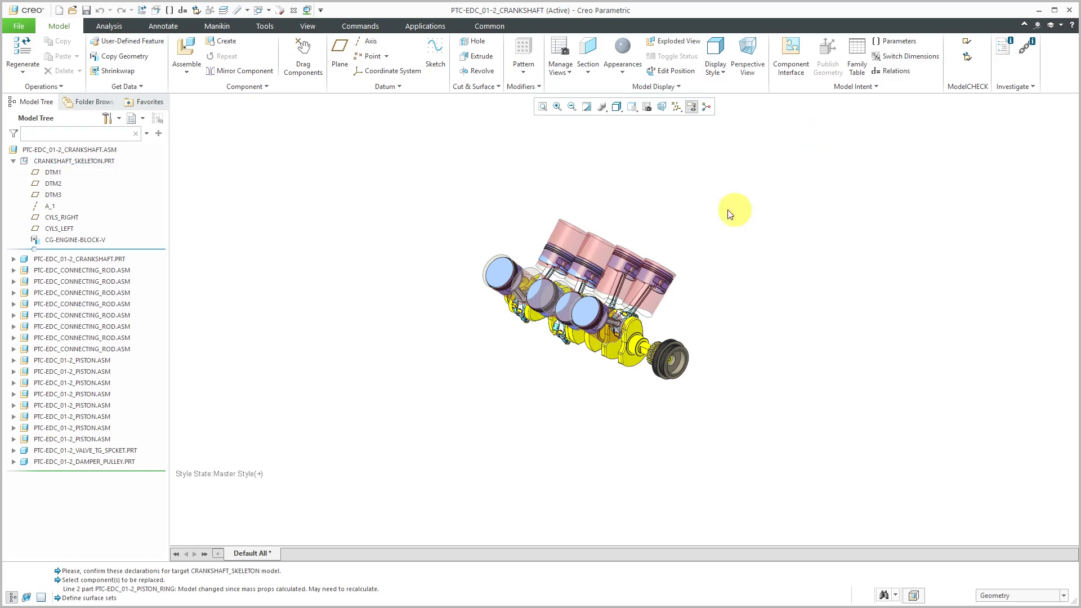
pyautogui.moveTo(618, 201)
pyautogui.mouseDown(button='middle')
pyautogui.moveTo(648, 212)
pyautogui.moveTo(624, 206)
pyautogui.mouseUp(button='middle')
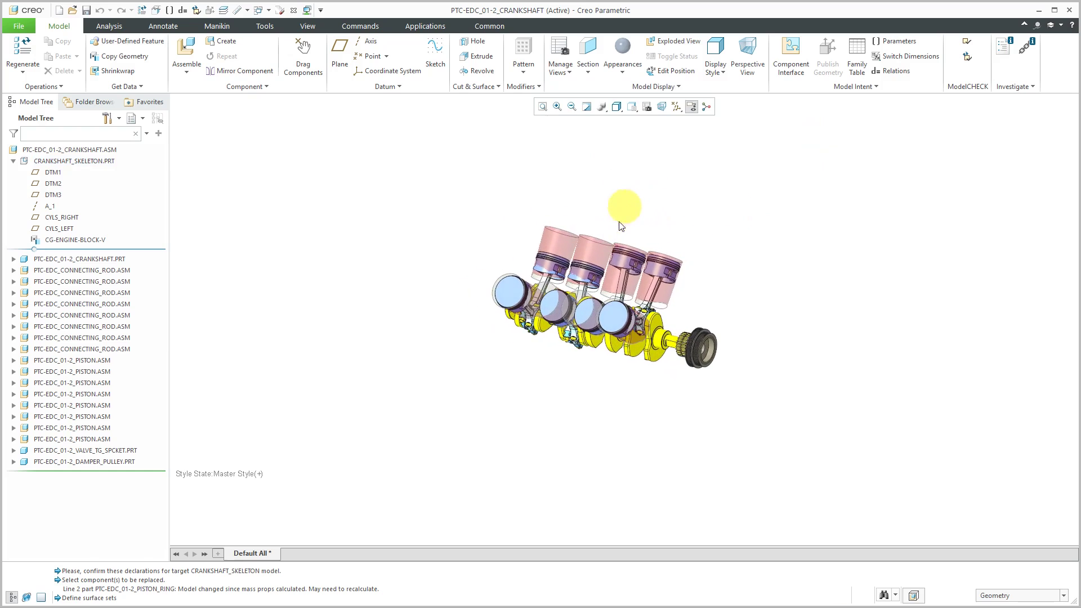
pyautogui.scroll(4, 619, 292)
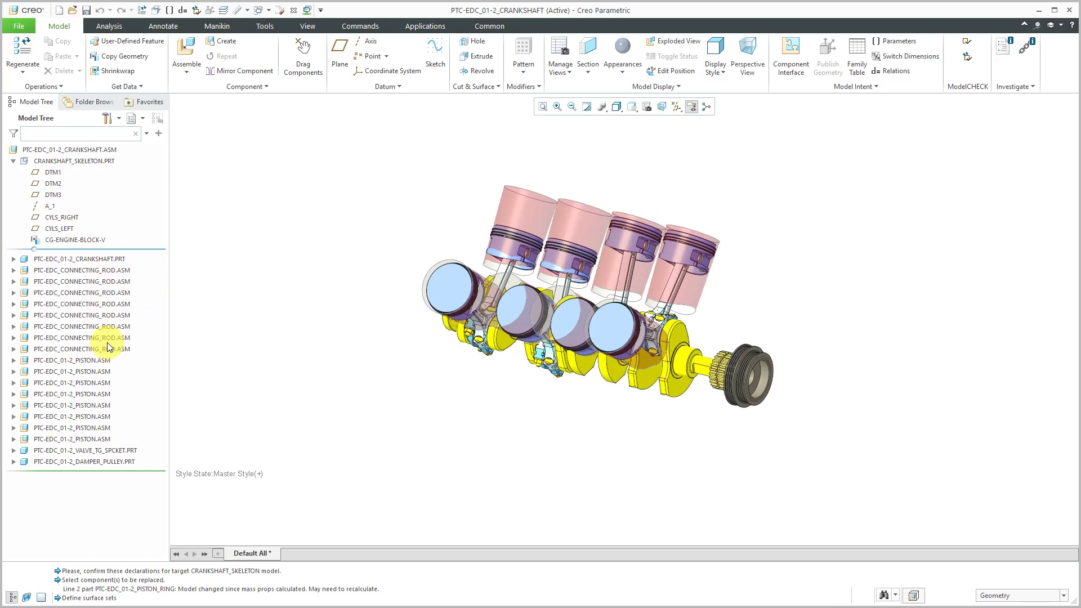
# Turn on datum axis display, then select axis A_1 and CRANKSHAFT.PRT.
pyautogui.click(677, 108)
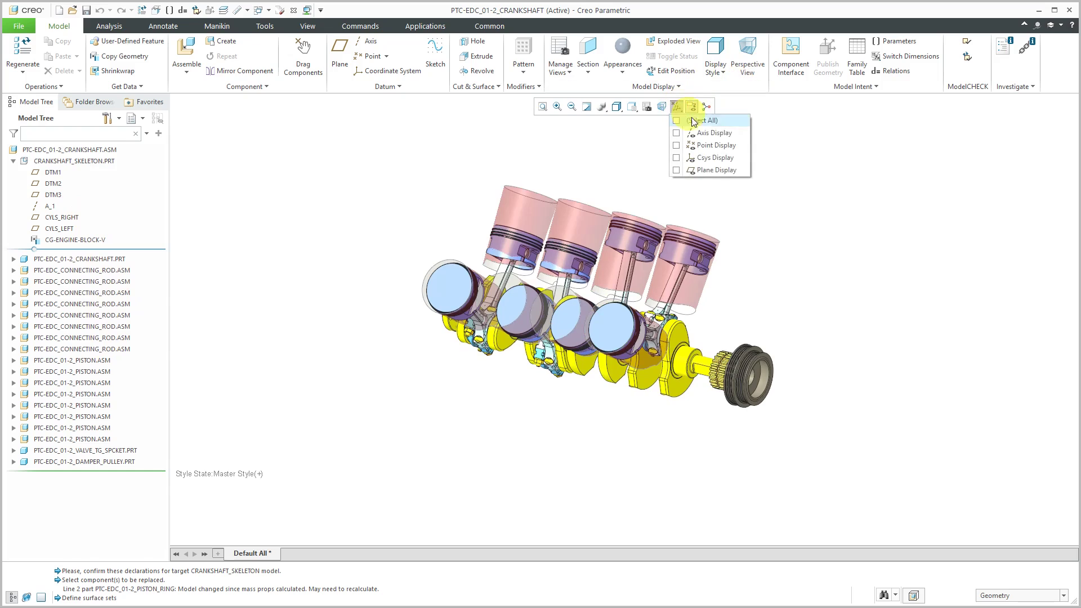
pyautogui.click(715, 134)
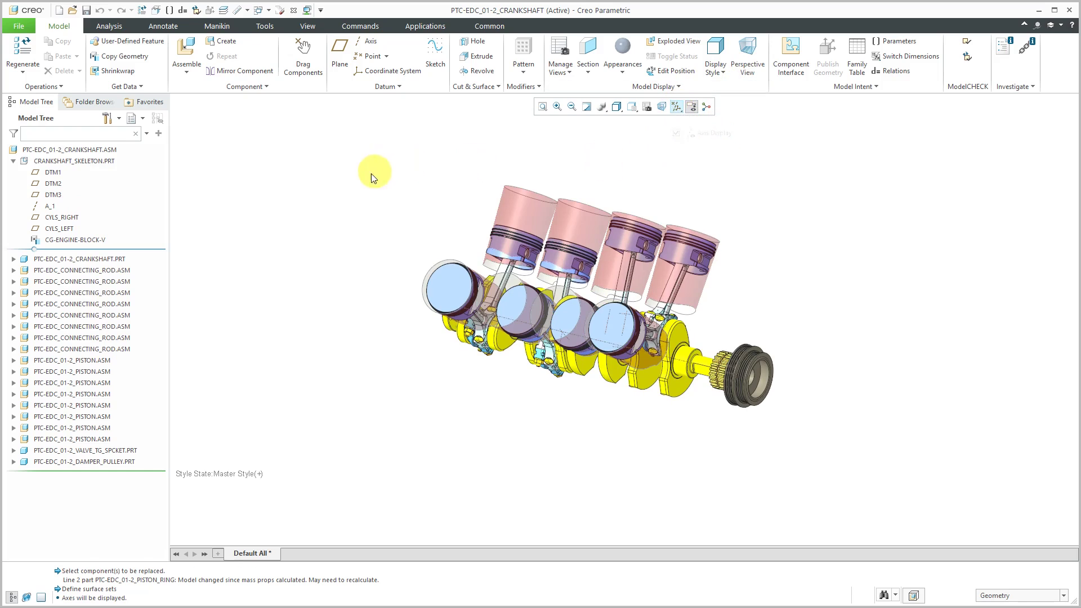
pyautogui.click(49, 207)
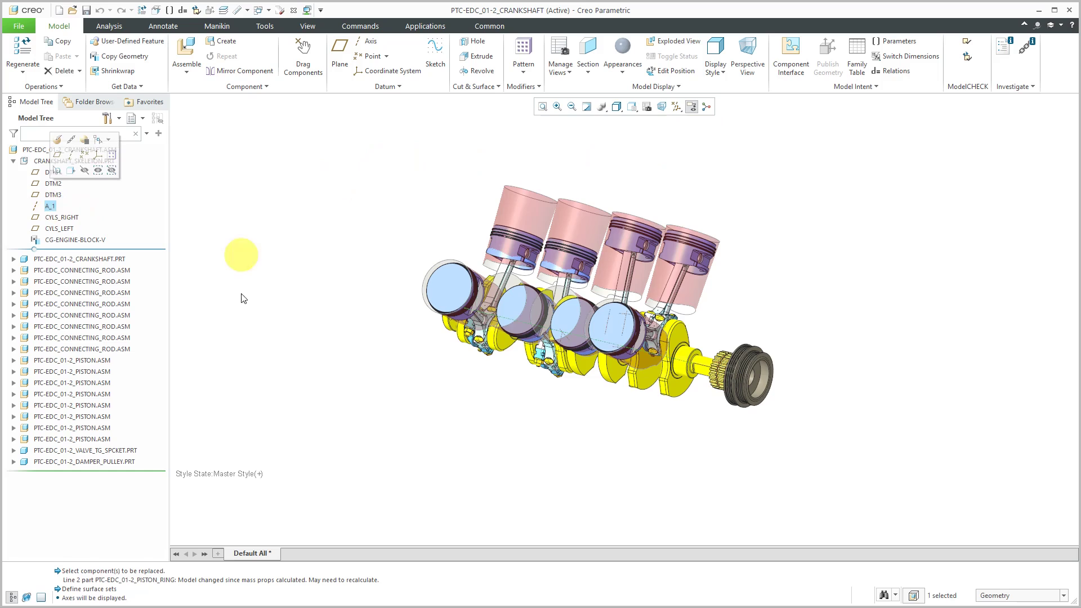
pyautogui.moveTo(406, 293); pyautogui.dragTo(450, 352, button='middle')
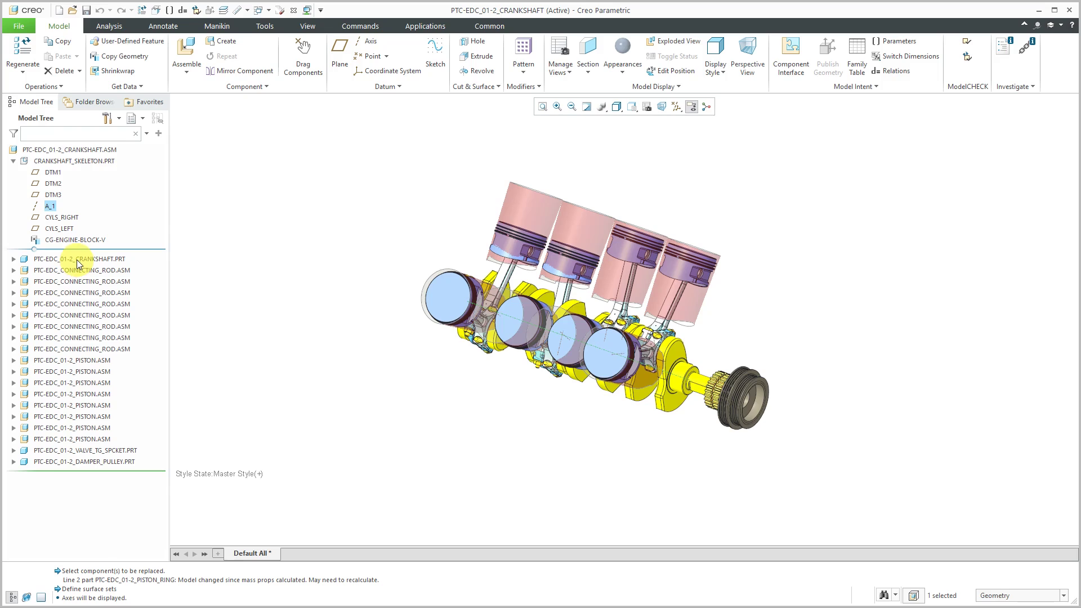
pyautogui.click(79, 261)
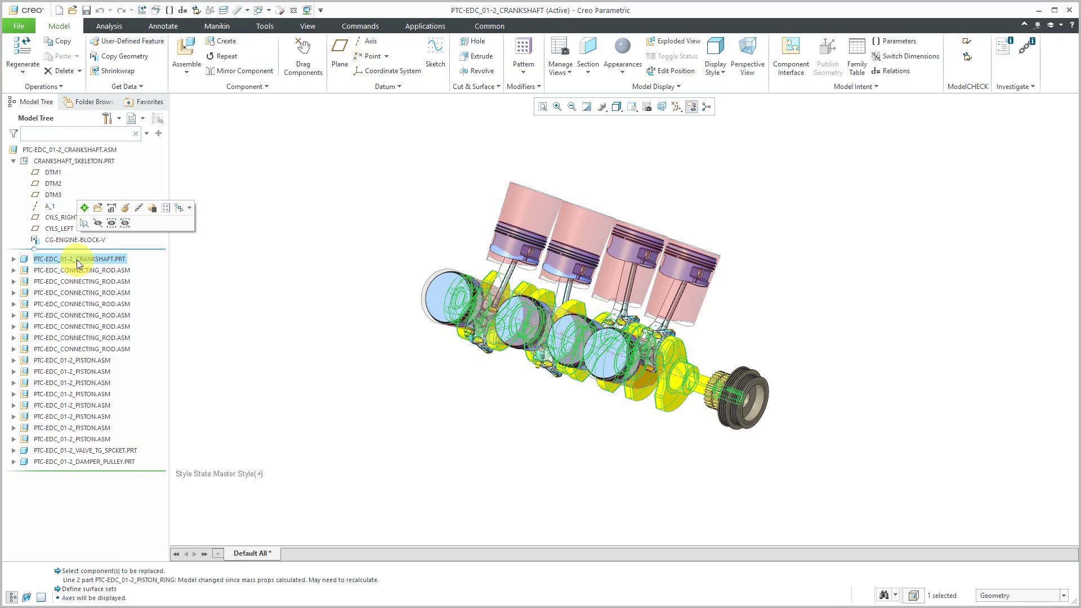
# Edit the crankshaft's definition and review its placement constraints and references.
pyautogui.click(125, 209)
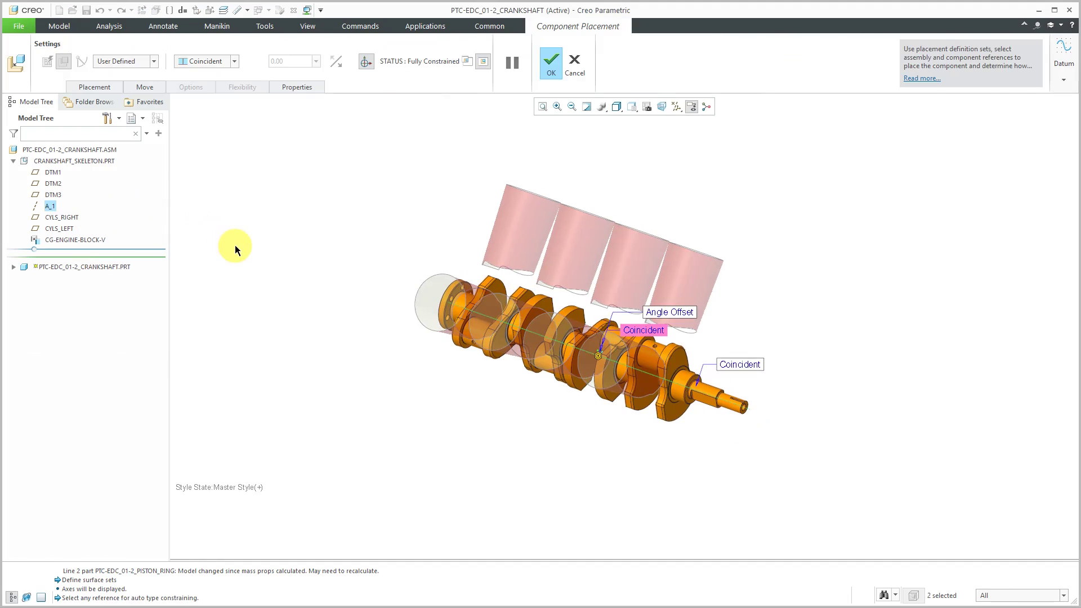
pyautogui.click(103, 87)
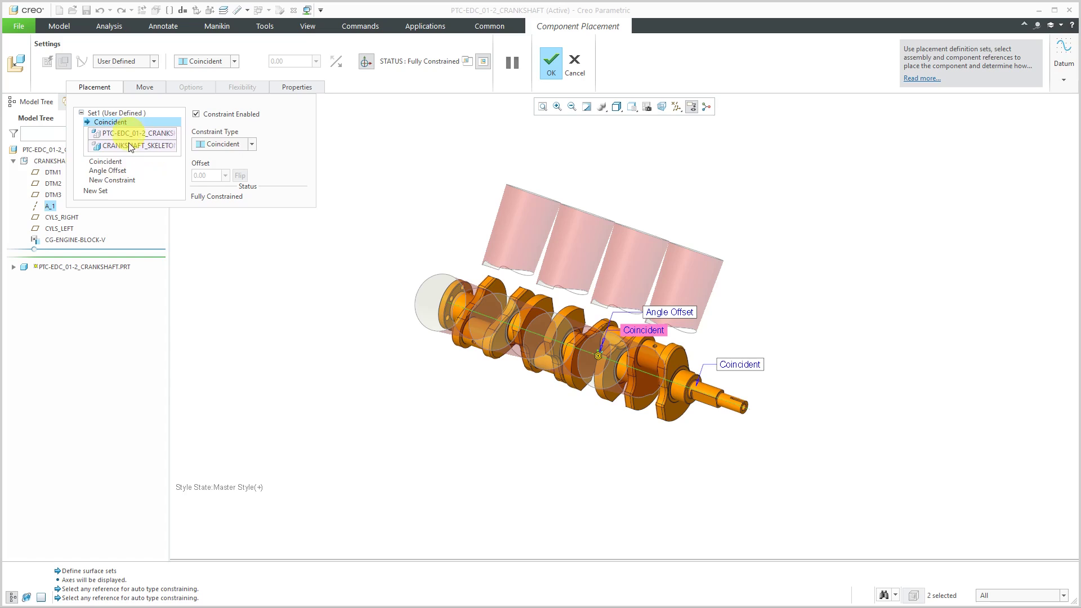
pyautogui.click(116, 161)
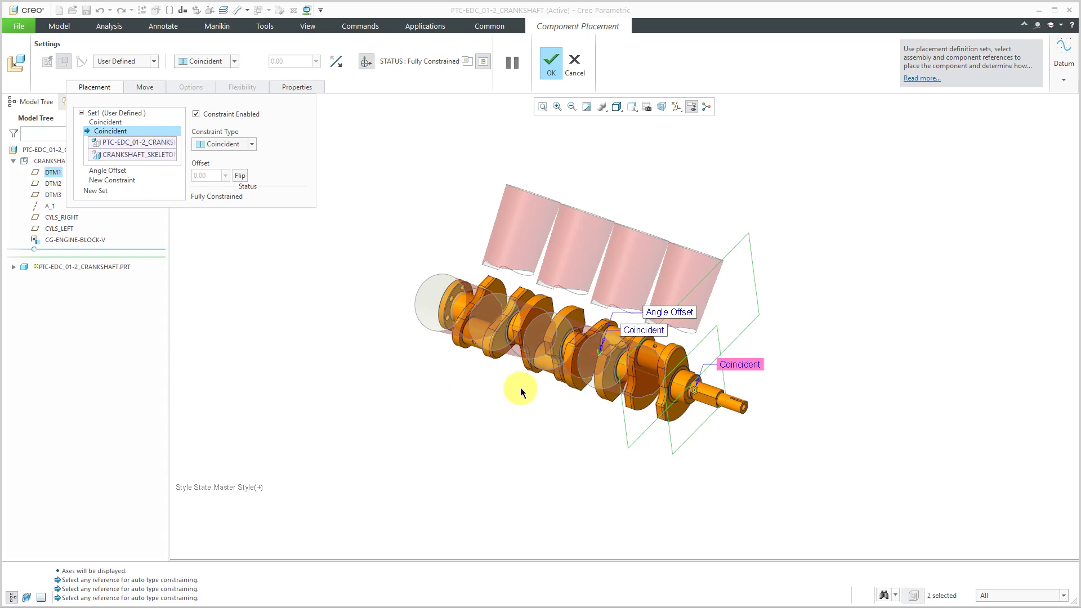
pyautogui.moveTo(520, 388)
pyautogui.mouseDown(button='middle')
pyautogui.moveTo(546, 376)
pyautogui.moveTo(530, 381)
pyautogui.mouseUp(button='middle')
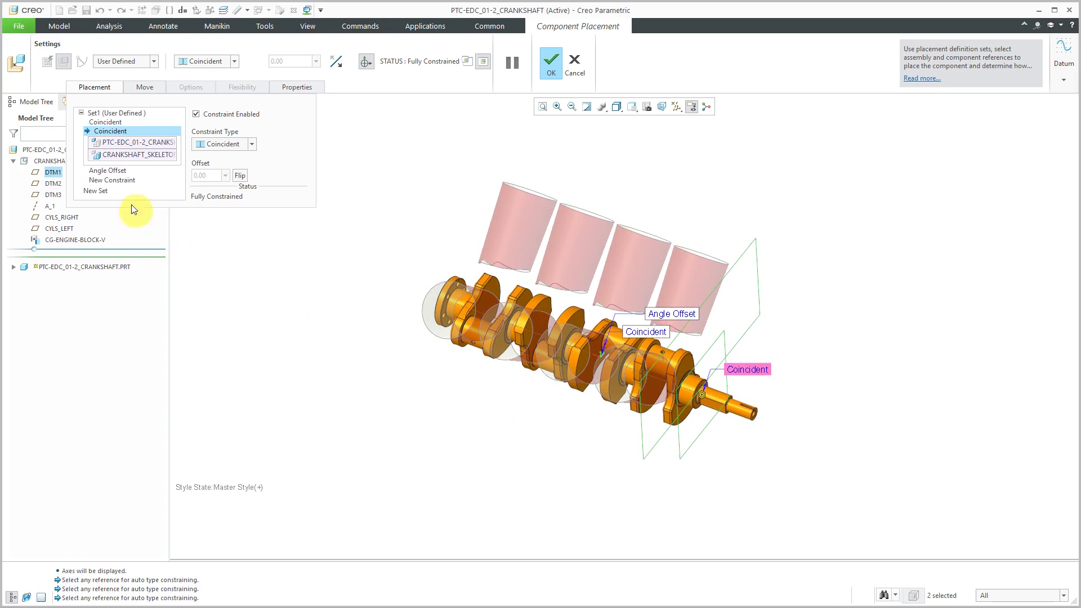
pyautogui.click(112, 170)
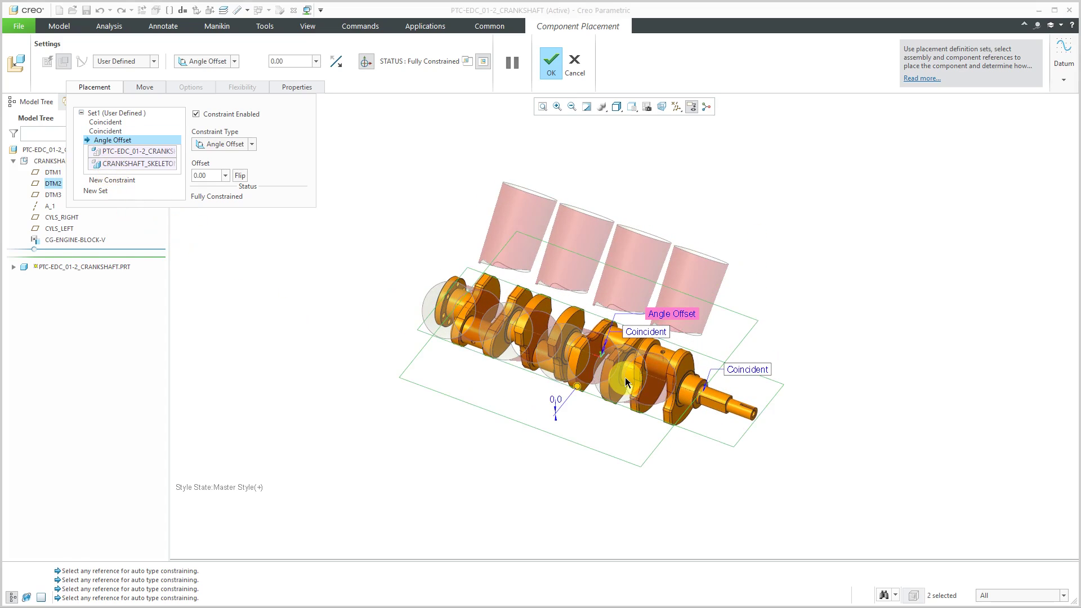
pyautogui.moveTo(624, 377)
pyautogui.mouseDown(button='middle')
pyautogui.moveTo(549, 351)
pyautogui.moveTo(635, 368)
pyautogui.moveTo(479, 319)
pyautogui.mouseUp(button='middle')
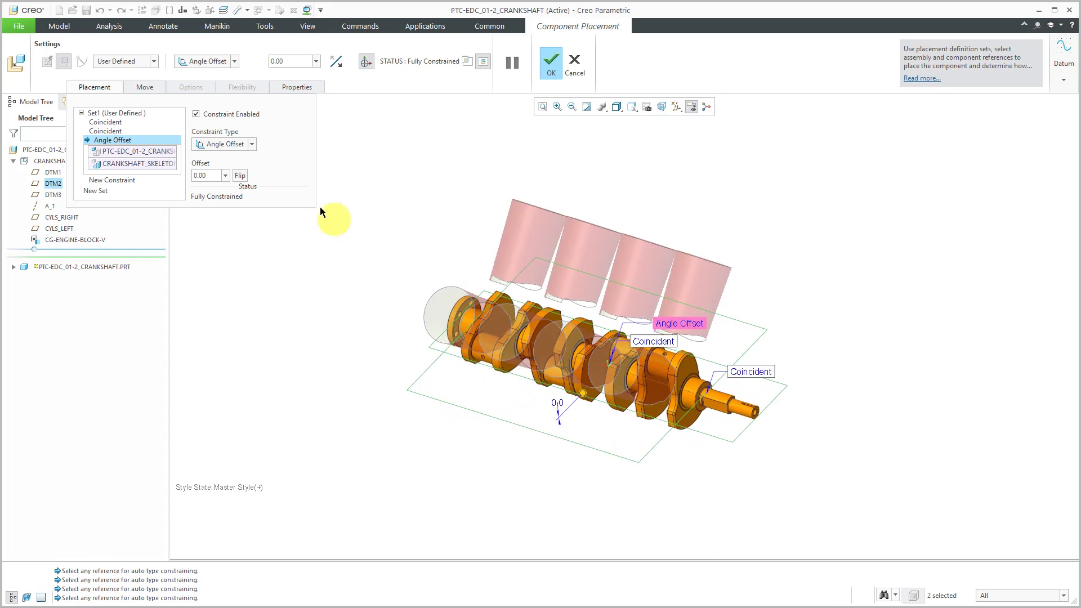
# Delete the Angle Offset constraint and convert the placement to a pin connection.
pyautogui.click(124, 143)
pyautogui.rightClick(123, 144)
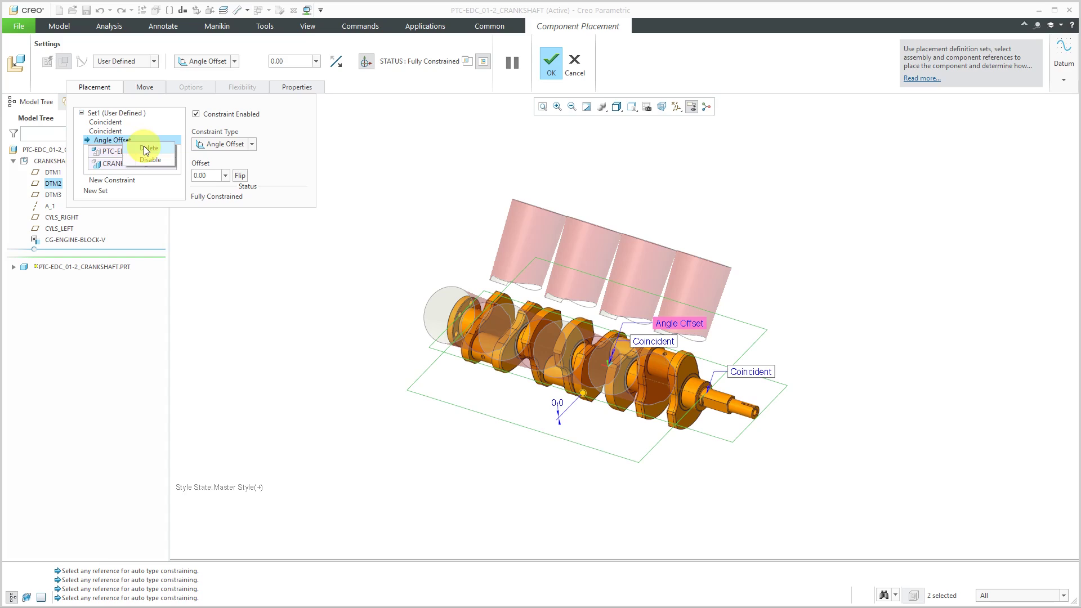
pyautogui.click(147, 149)
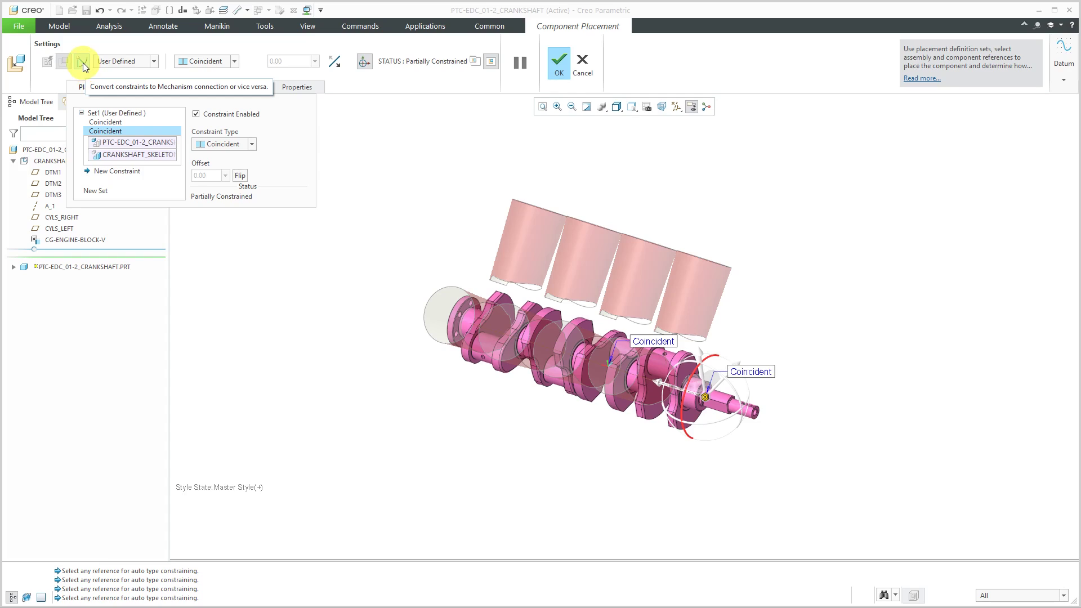
pyautogui.click(83, 62)
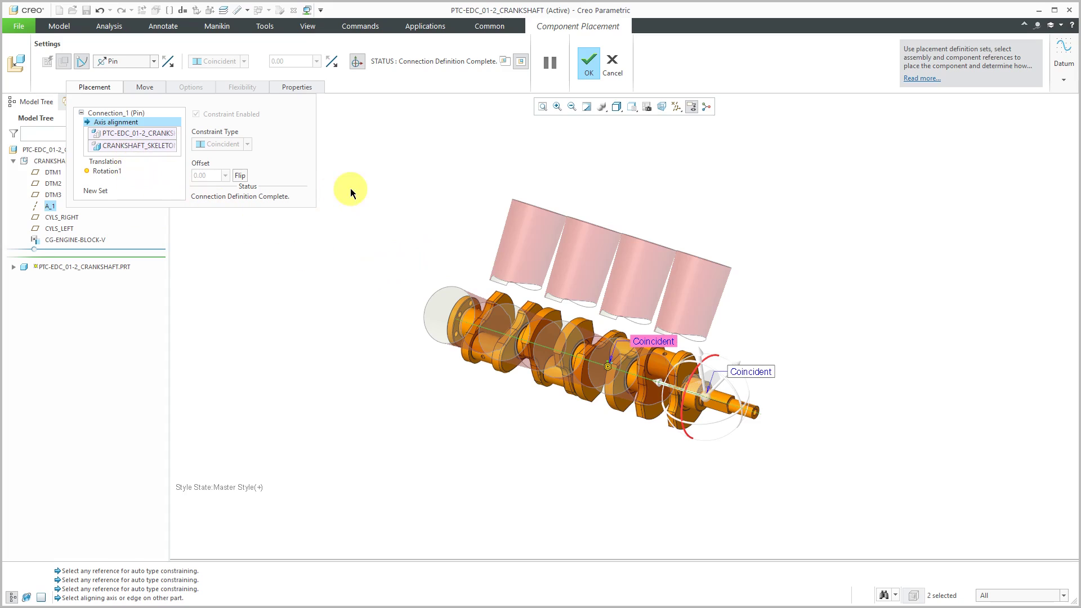
pyautogui.click(594, 67)
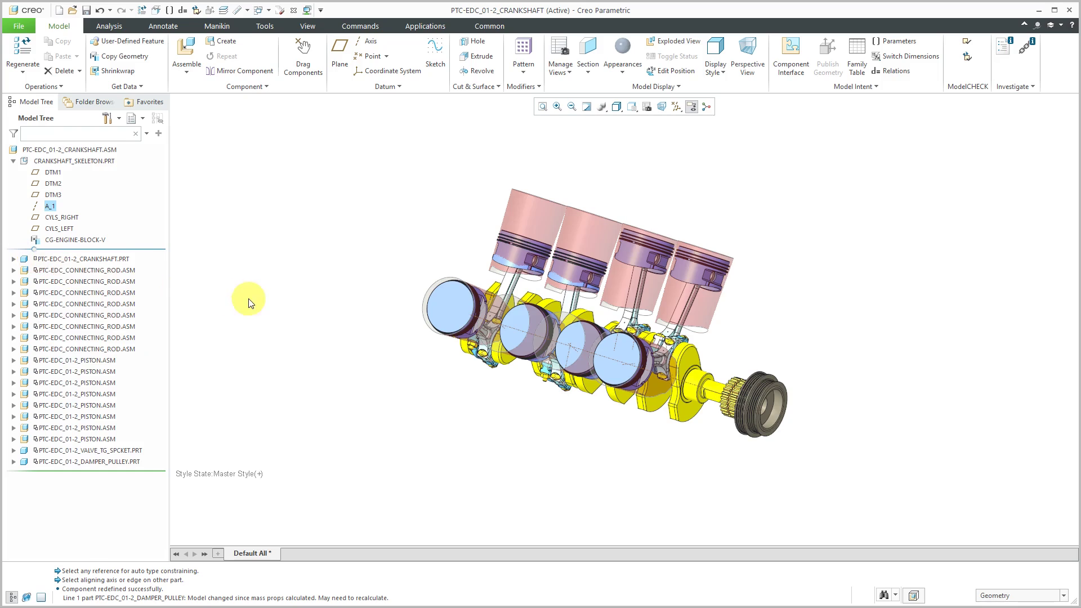
# Select the first connecting rod and open its placement constraints for redefinition.
pyautogui.click(112, 271)
pyautogui.keyDown('shift'); pyautogui.click(108, 350); pyautogui.keyUp('shift')
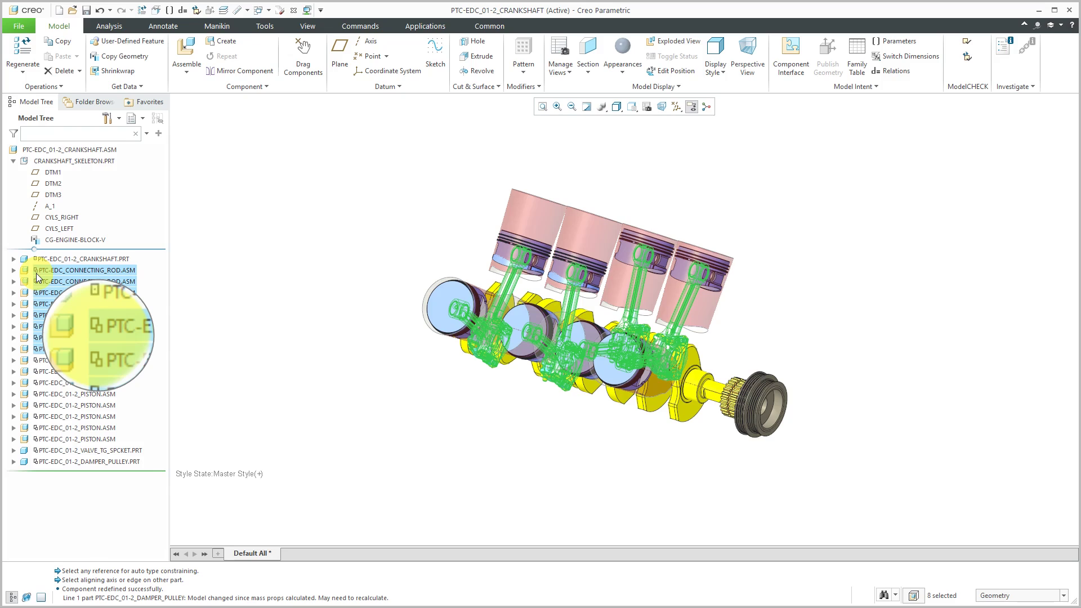
pyautogui.click(255, 277)
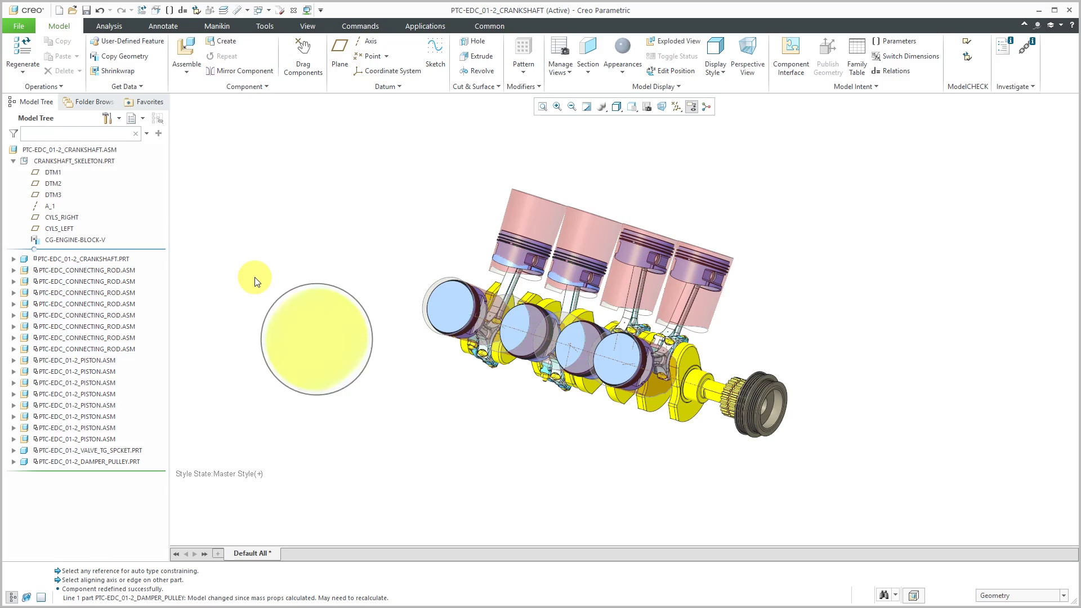
pyautogui.click(106, 269)
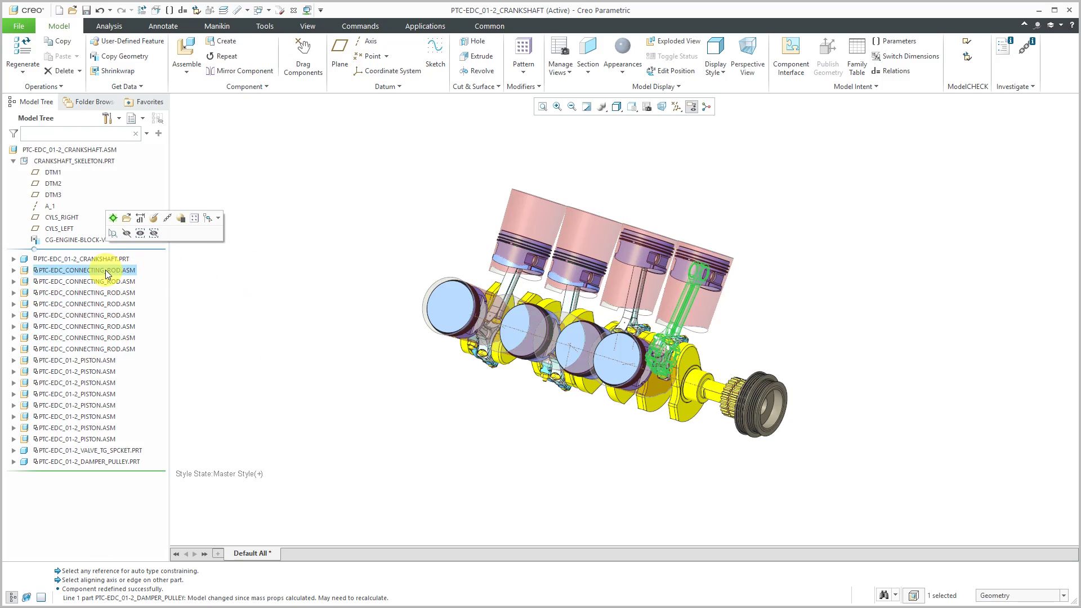
pyautogui.click(154, 234)
pyautogui.click(154, 219)
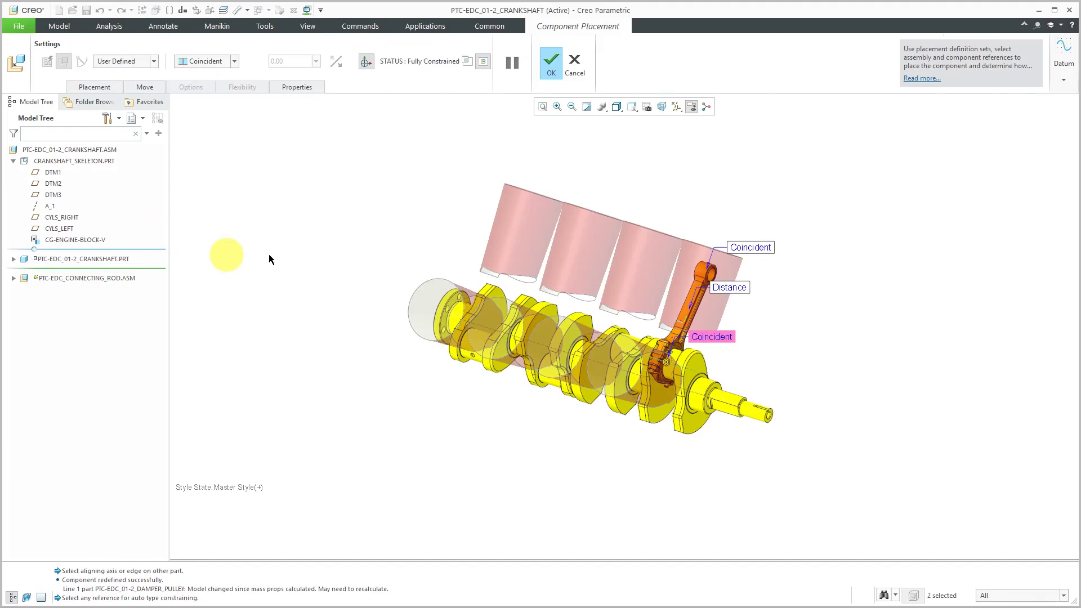
pyautogui.click(93, 86)
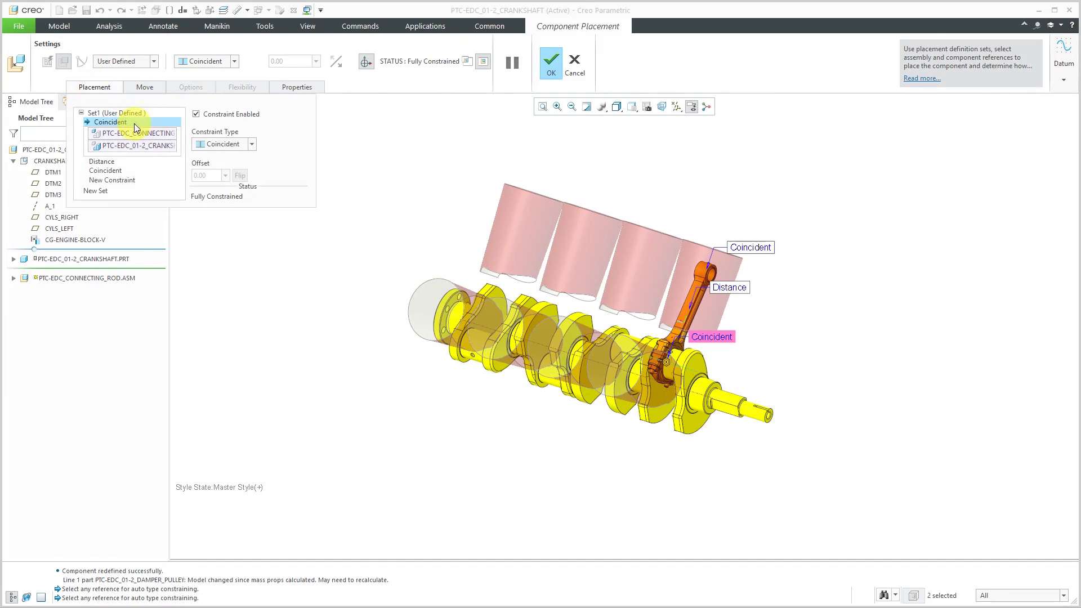
# Delete the rod's third Coincident constraint, disable assumptions, and convert it to a pin connection.
pyautogui.scroll(-3, 665, 370)
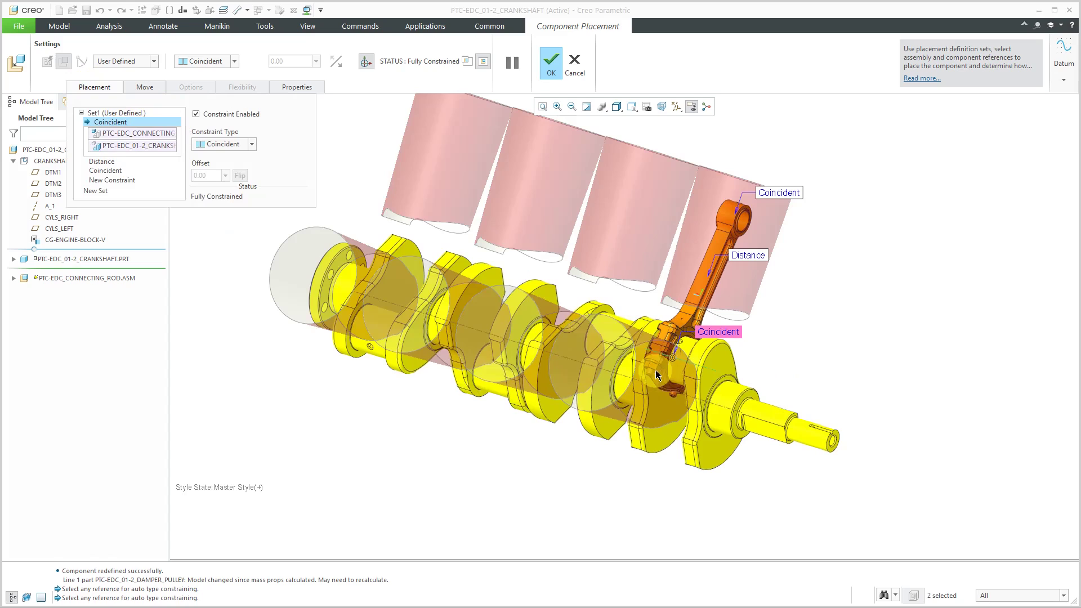
pyautogui.click(106, 162)
pyautogui.moveTo(566, 344); pyautogui.dragTo(539, 351, button='middle')
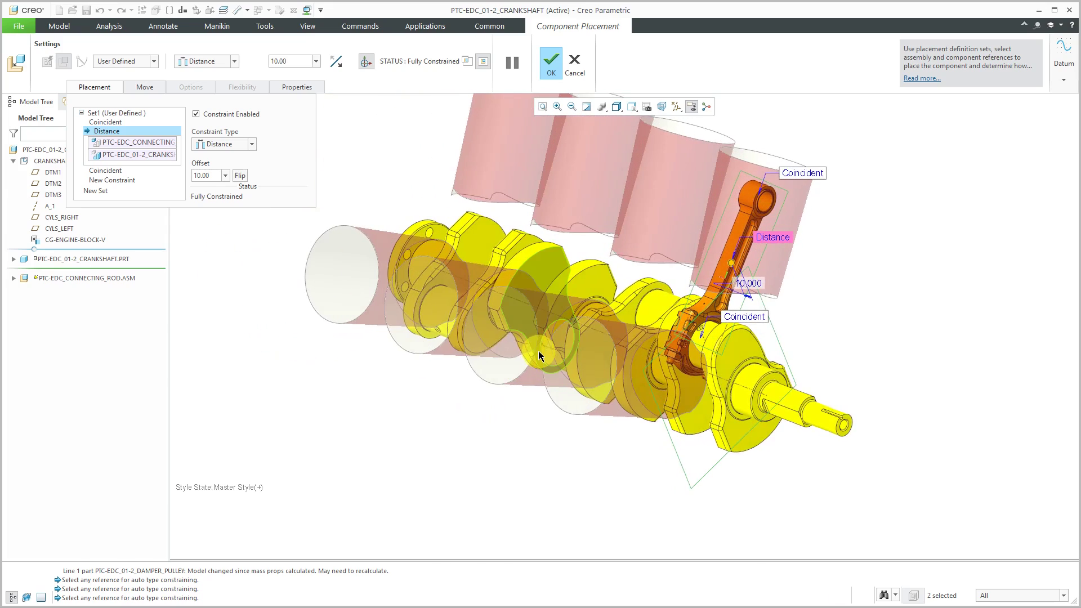
pyautogui.click(111, 172)
pyautogui.moveTo(589, 415)
pyautogui.mouseDown(button='middle')
pyautogui.moveTo(594, 402)
pyautogui.moveTo(560, 378)
pyautogui.moveTo(581, 397)
pyautogui.mouseUp(button='middle')
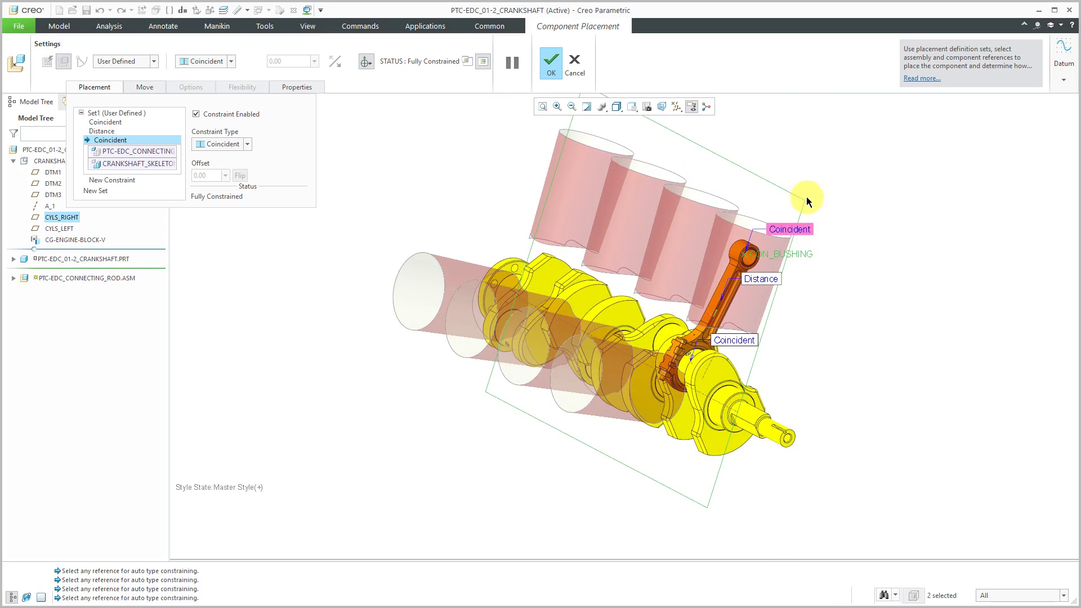
pyautogui.rightClick(121, 140)
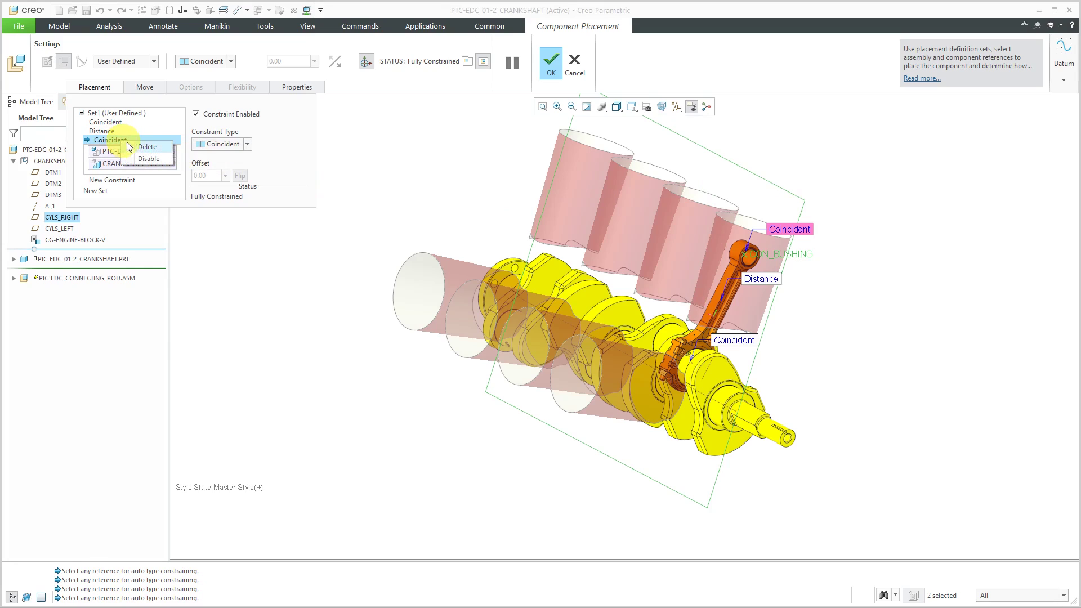
pyautogui.click(155, 149)
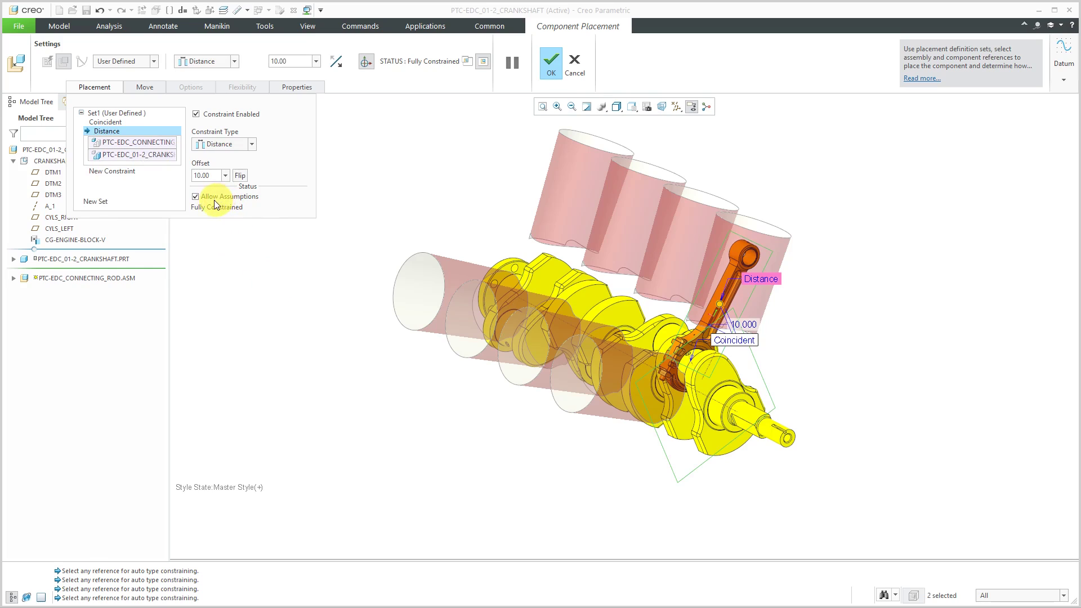
pyautogui.click(194, 197)
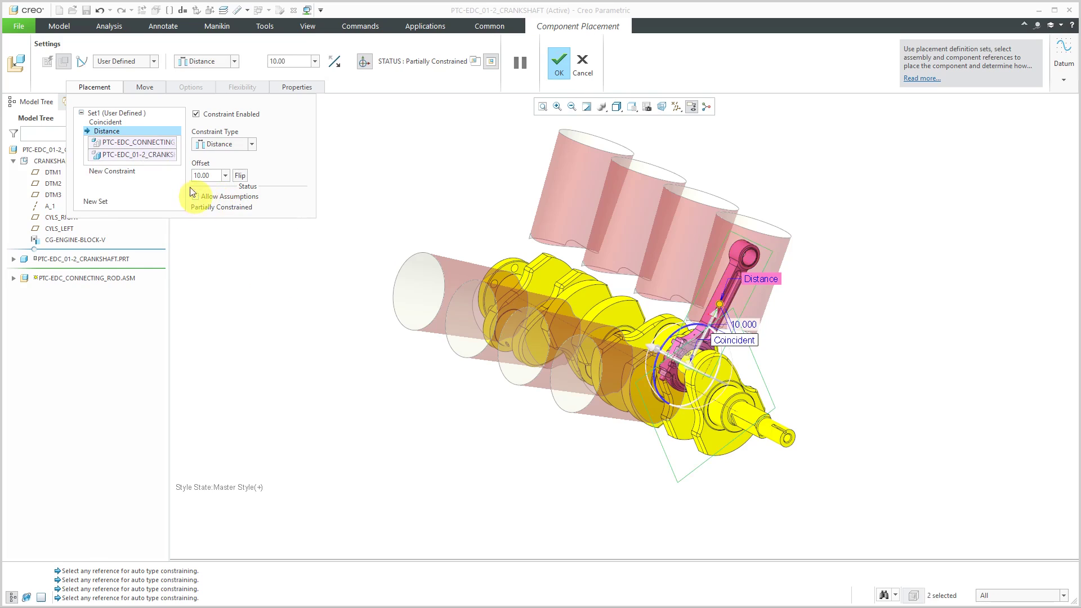
pyautogui.click(82, 62)
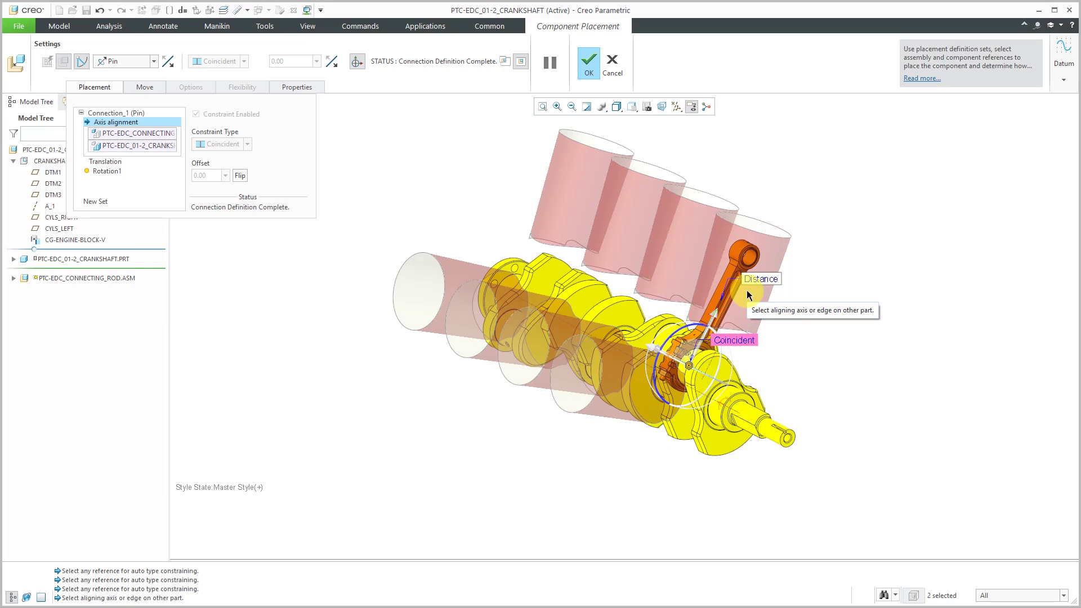
pyautogui.click(589, 63)
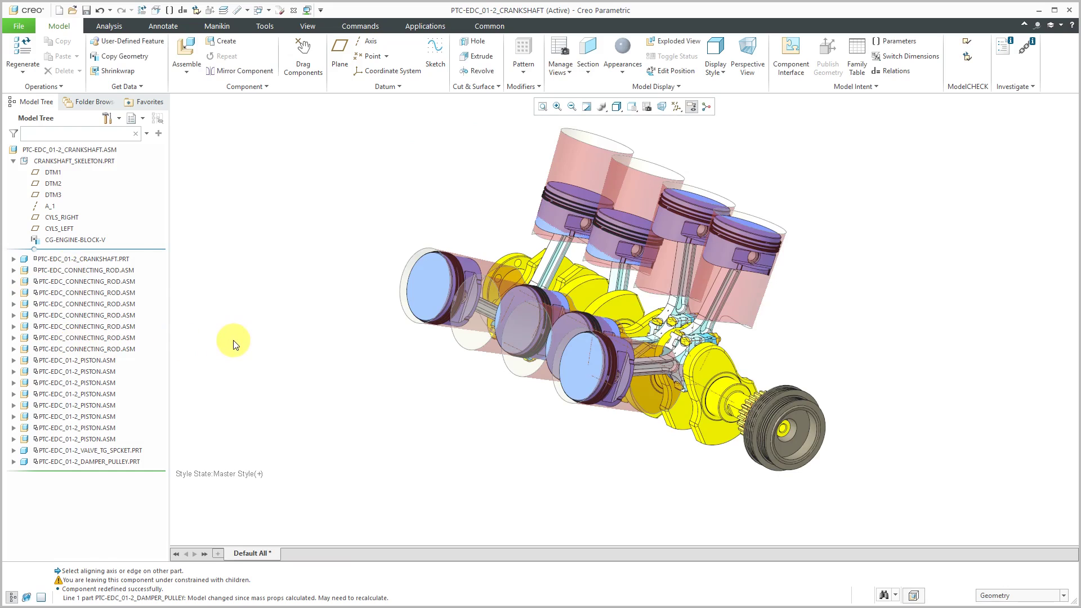
pyautogui.click(87, 282)
pyautogui.click(480, 473)
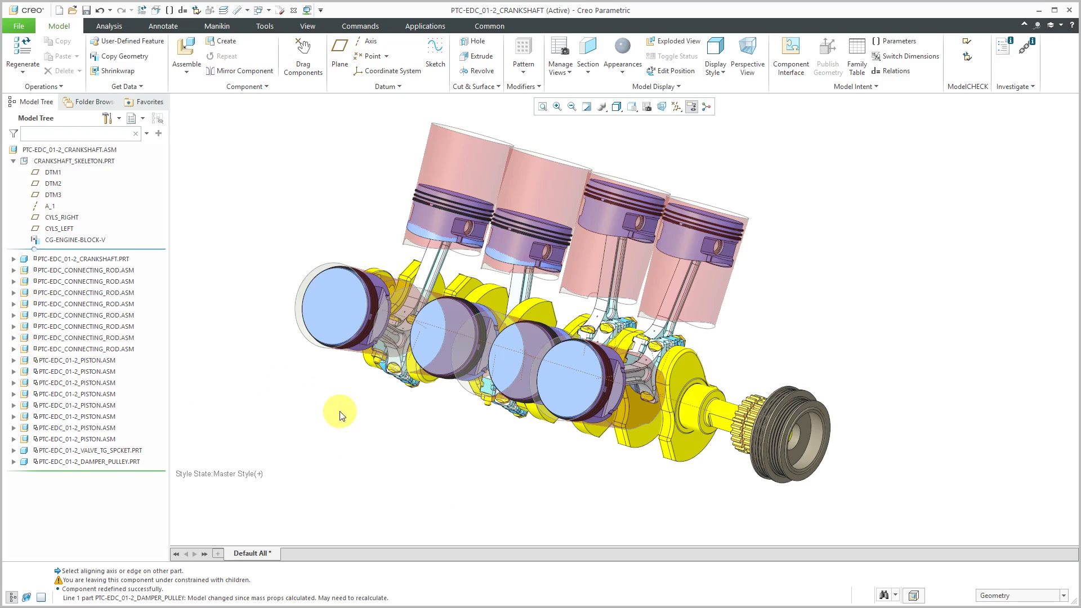
pyautogui.click(99, 362)
# Redefine the first piston and delete all of its Coincident placement constraints.
pyautogui.click(131, 312)
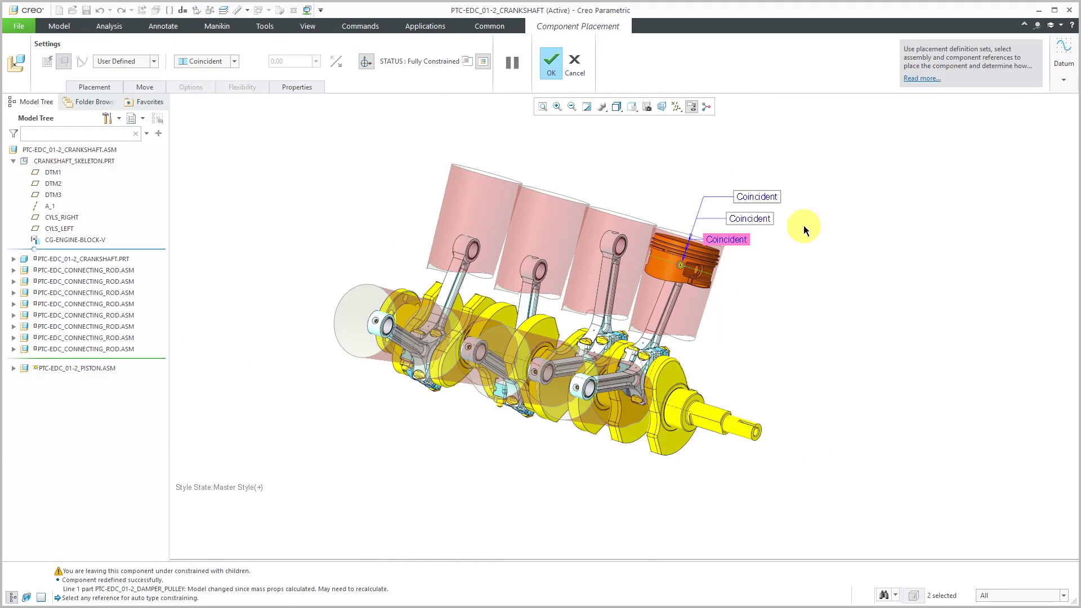
pyautogui.scroll(3, 804, 230)
pyautogui.click(92, 86)
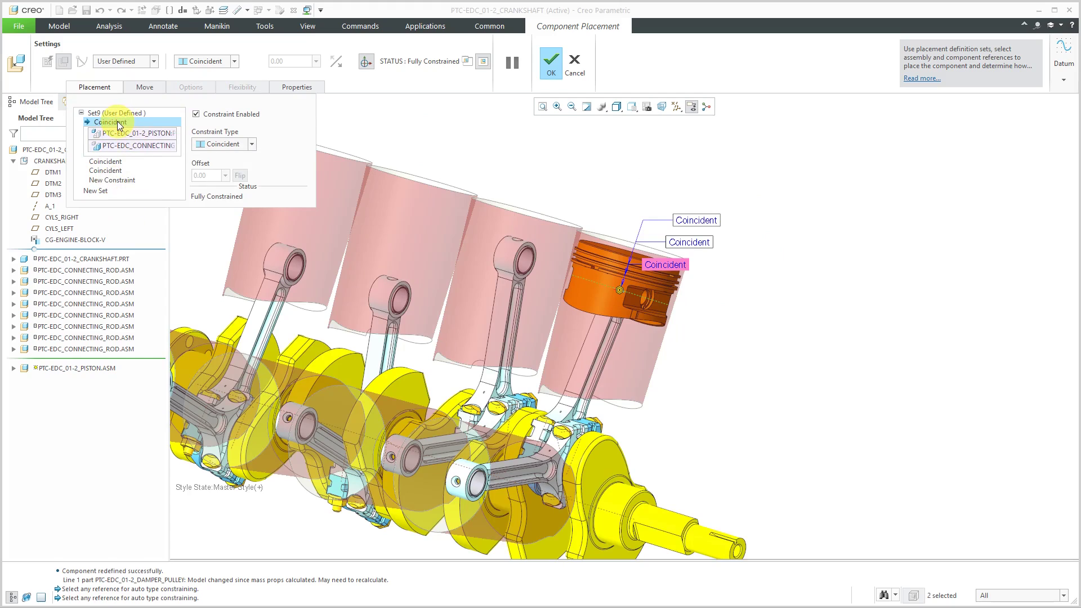
pyautogui.click(148, 133)
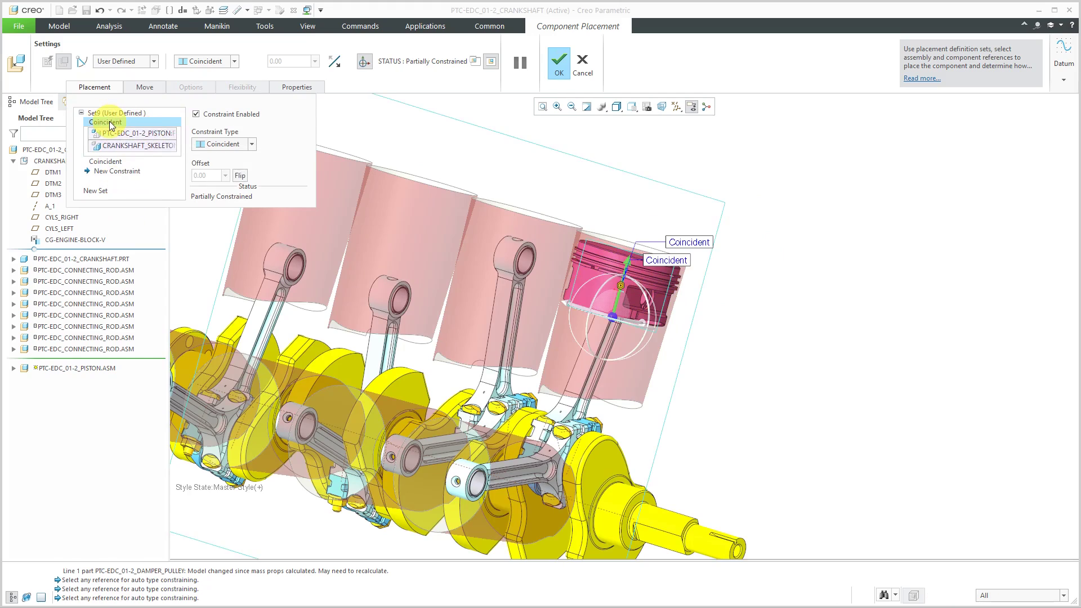
pyautogui.rightClick(141, 122)
pyautogui.click(99, 120)
pyautogui.rightClick(99, 121)
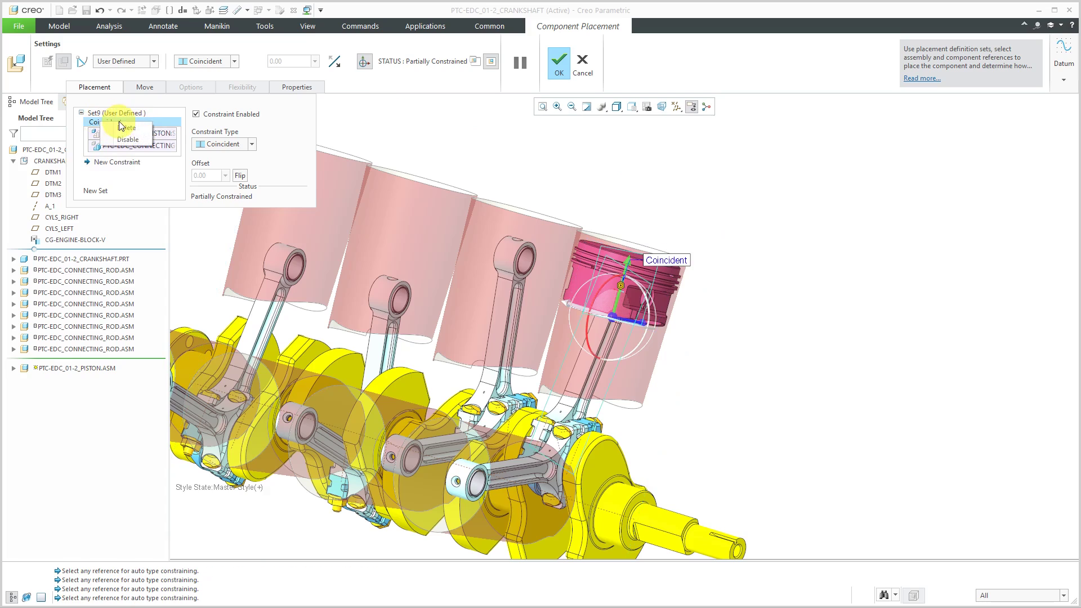
pyautogui.click(126, 127)
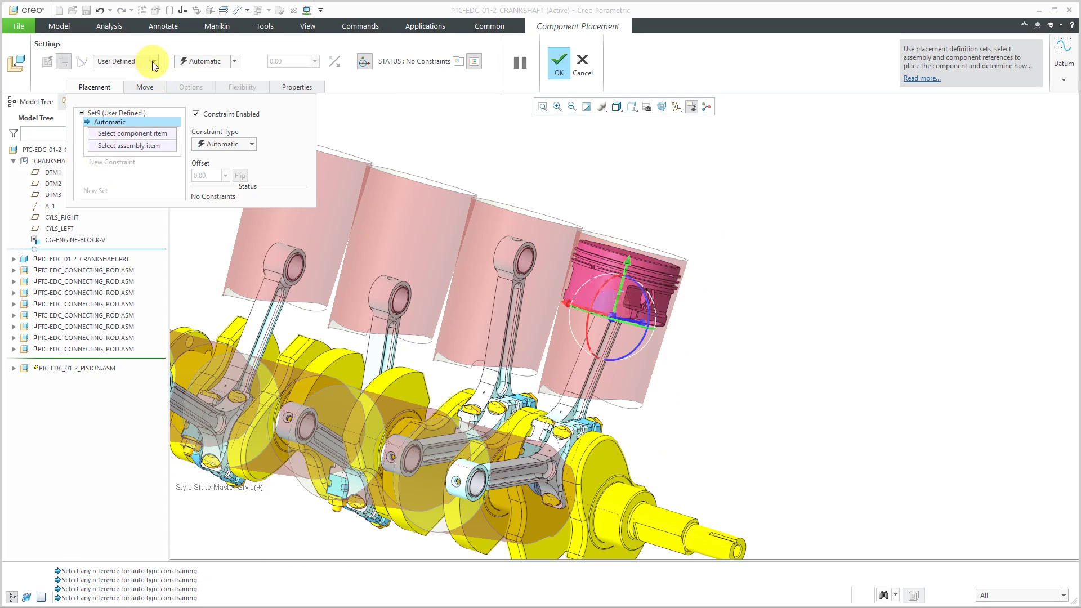
pyautogui.click(156, 61)
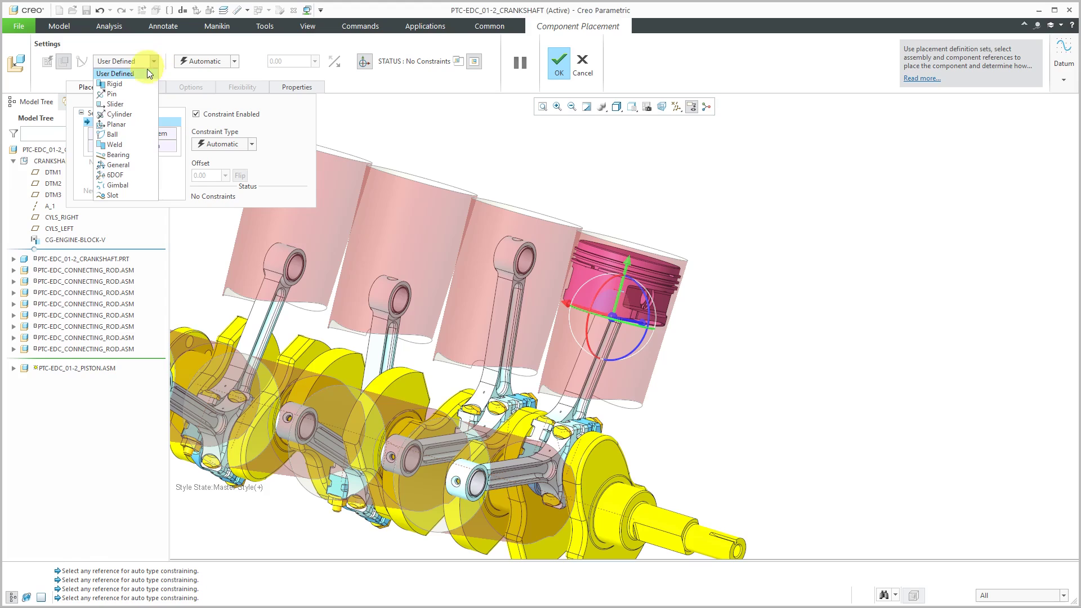
# Give the piston a Cylinder connection aligned to the skeleton bore and test-slide it upward.
pyautogui.click(134, 114)
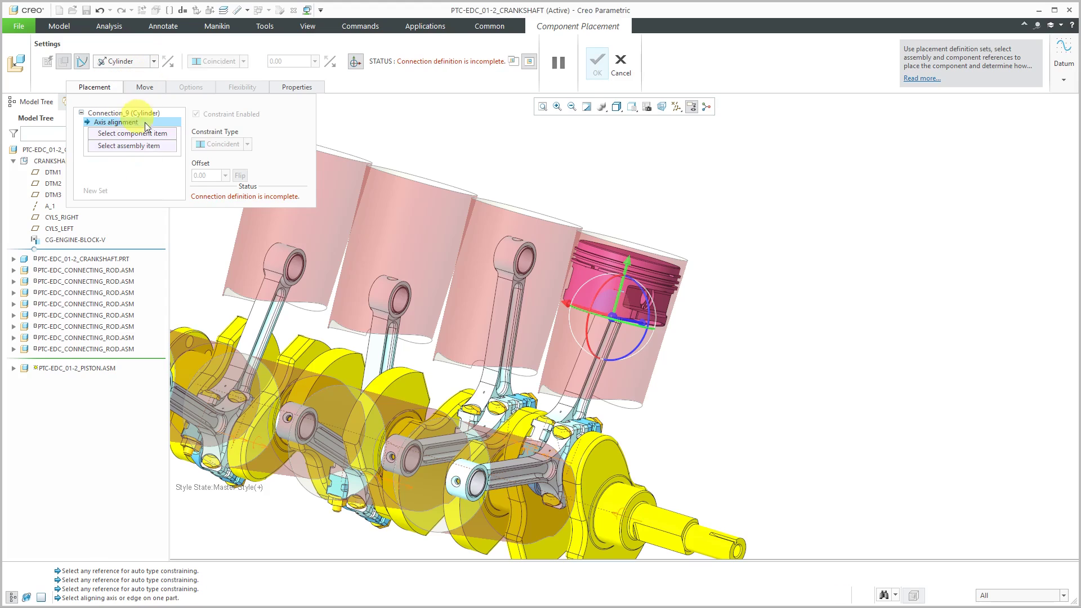
pyautogui.scroll(3, 696, 324)
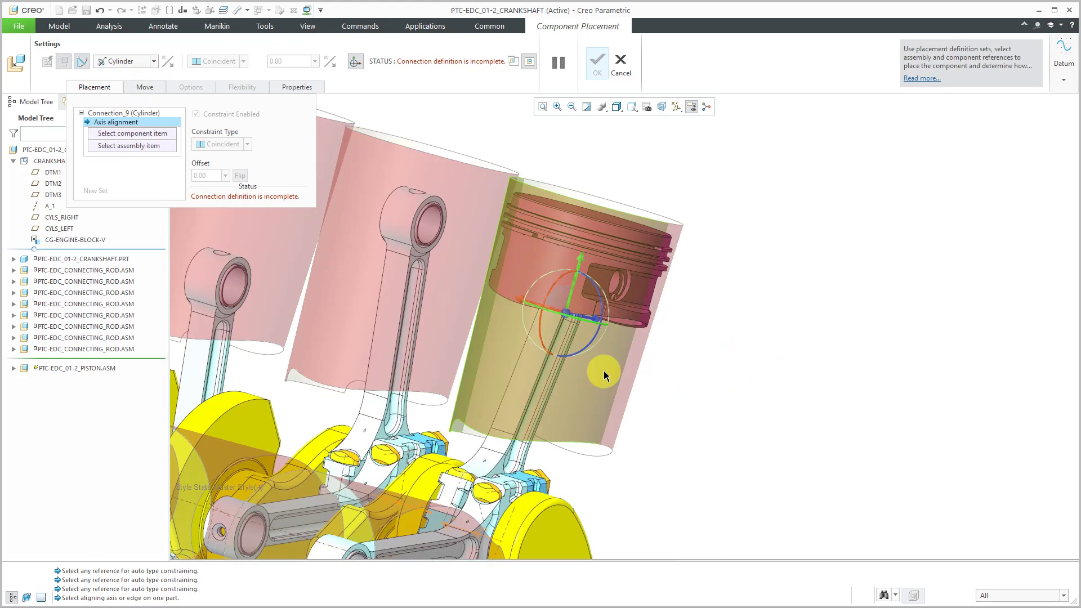
pyautogui.click(604, 304)
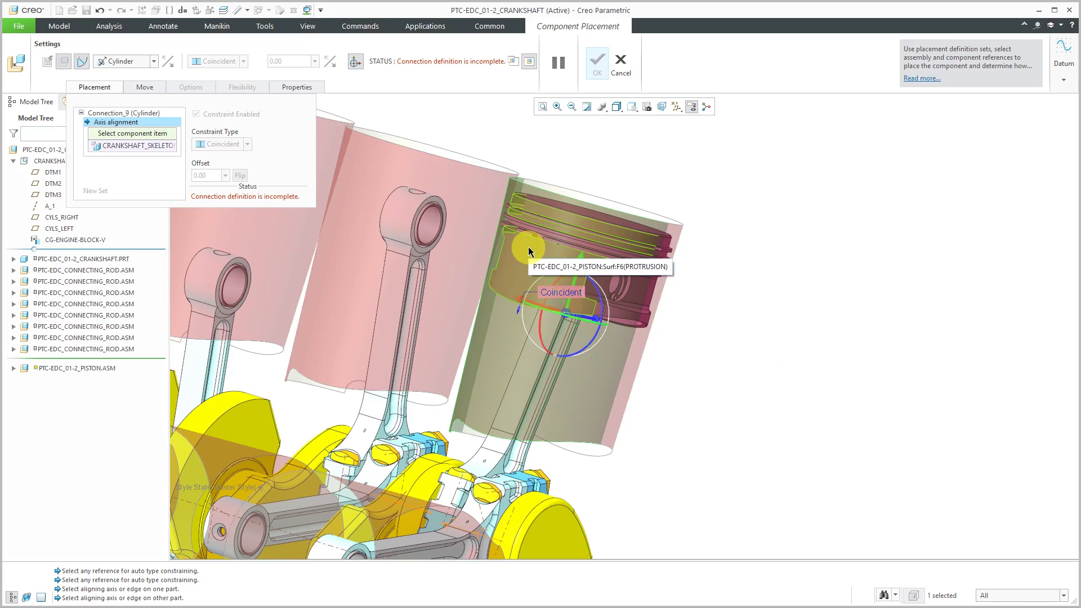
pyautogui.click(534, 267)
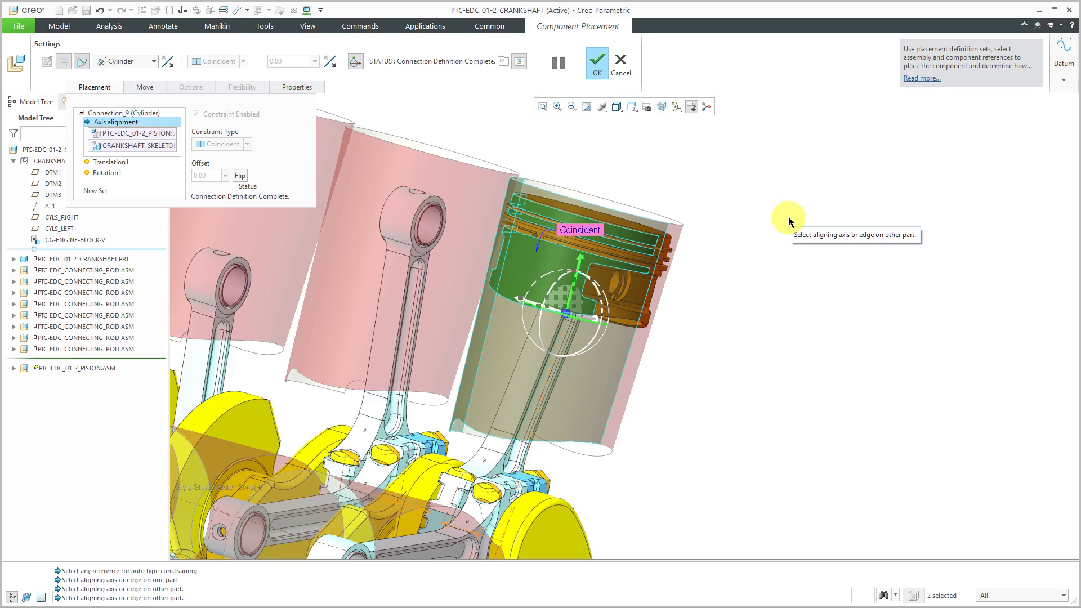
pyautogui.moveTo(682, 305); pyautogui.dragTo(666, 339, button='middle')
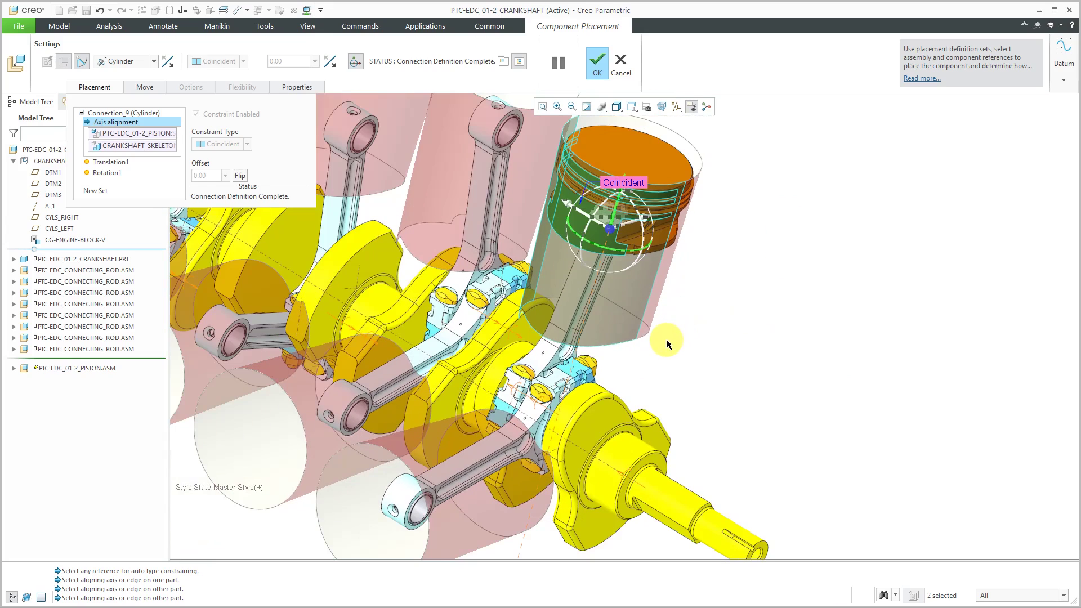
pyautogui.scroll(-2, 664, 392)
pyautogui.scroll(4, 673, 231)
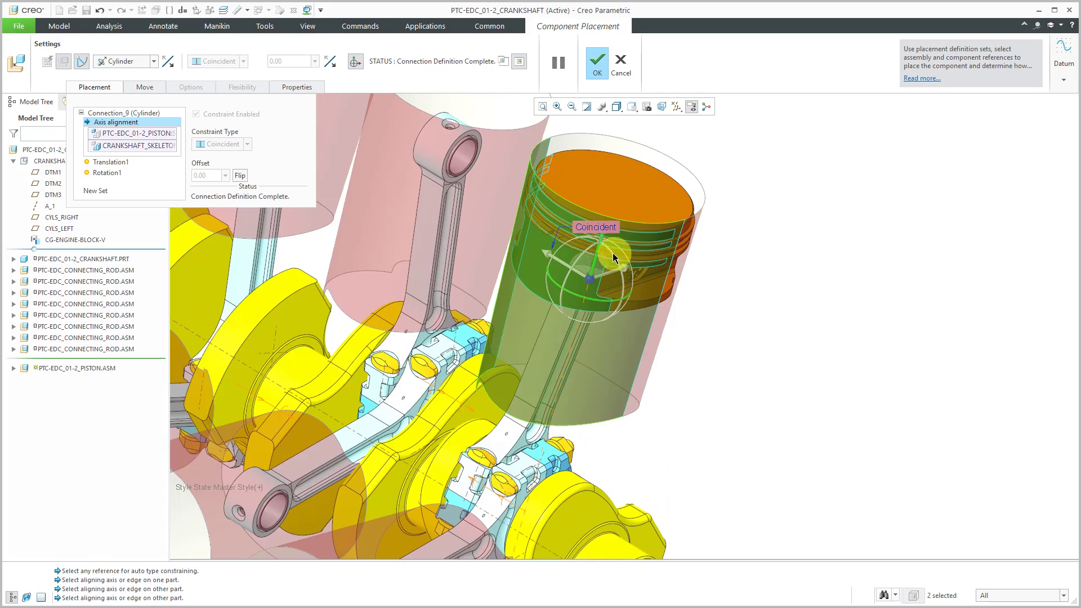
pyautogui.moveTo(614, 258); pyautogui.dragTo(609, 208)
pyautogui.moveTo(626, 407); pyautogui.dragTo(609, 358, button='middle')
pyautogui.scroll(3, 648, 279)
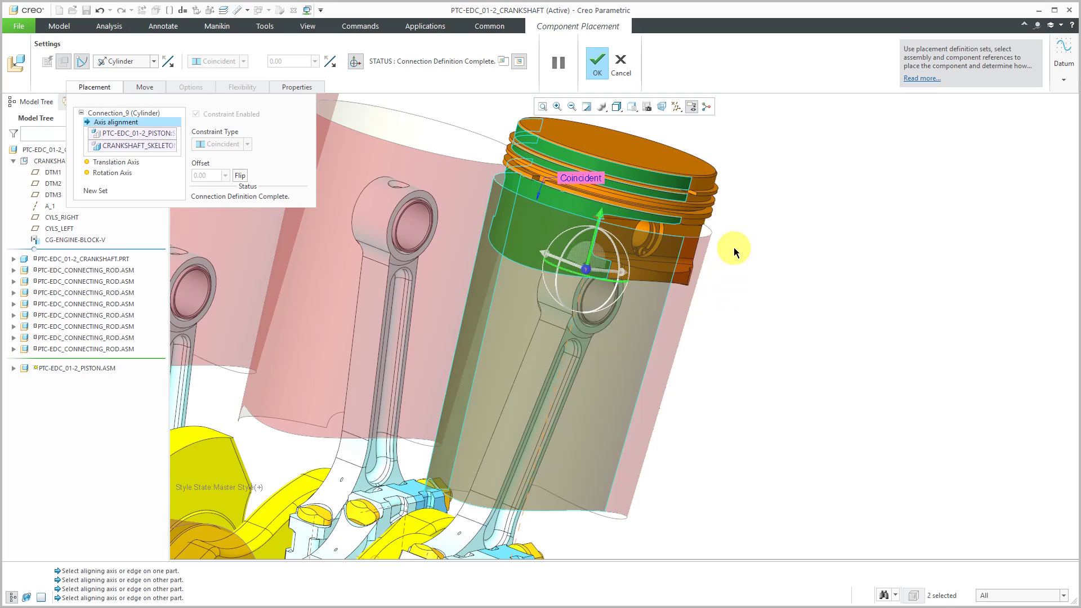
# Add a second Cylinder connection between the rod's pin hole and PISTON_PIN, then accept the placement.
pyautogui.click(96, 191)
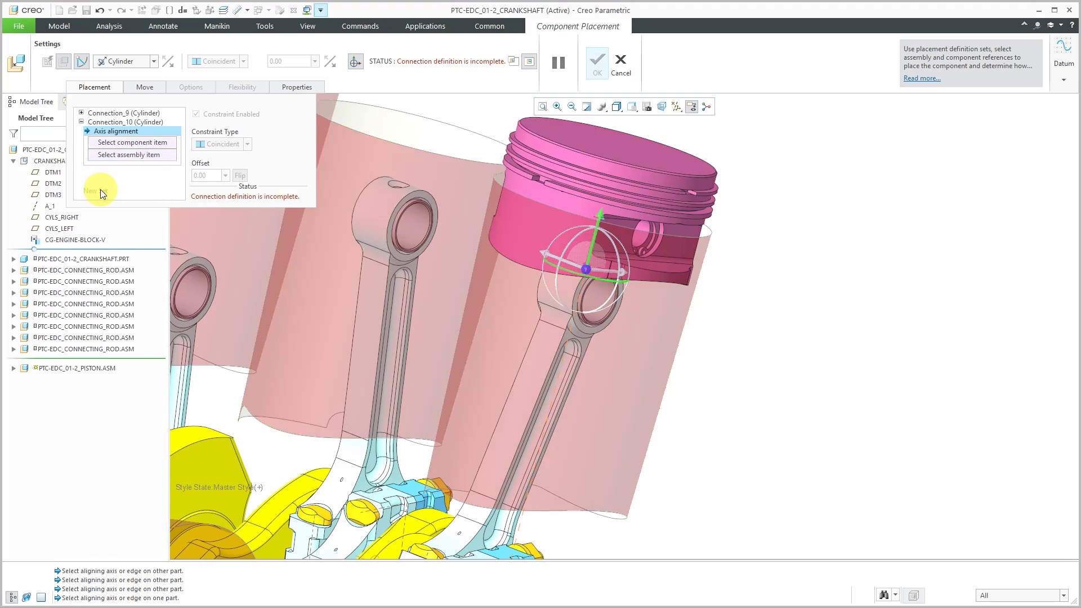
pyautogui.rightClick(596, 296)
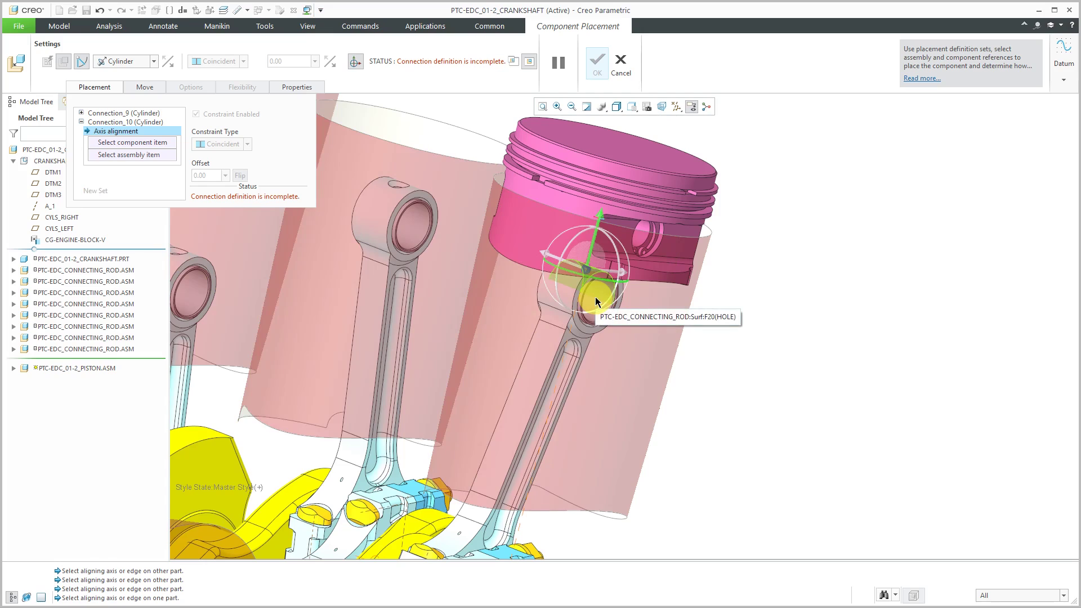
pyautogui.click(595, 296)
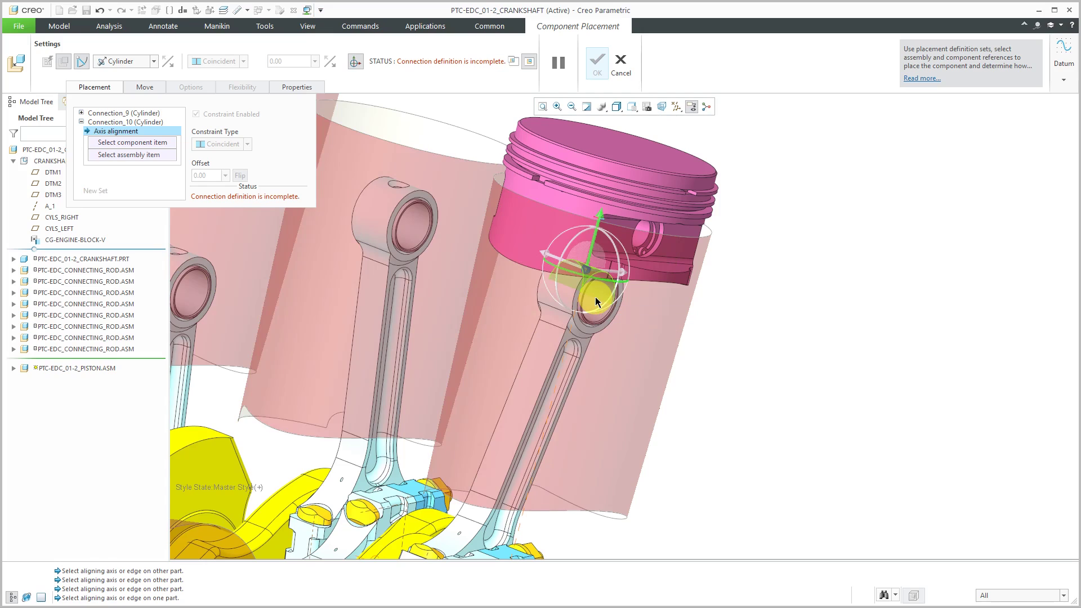
pyautogui.click(644, 234)
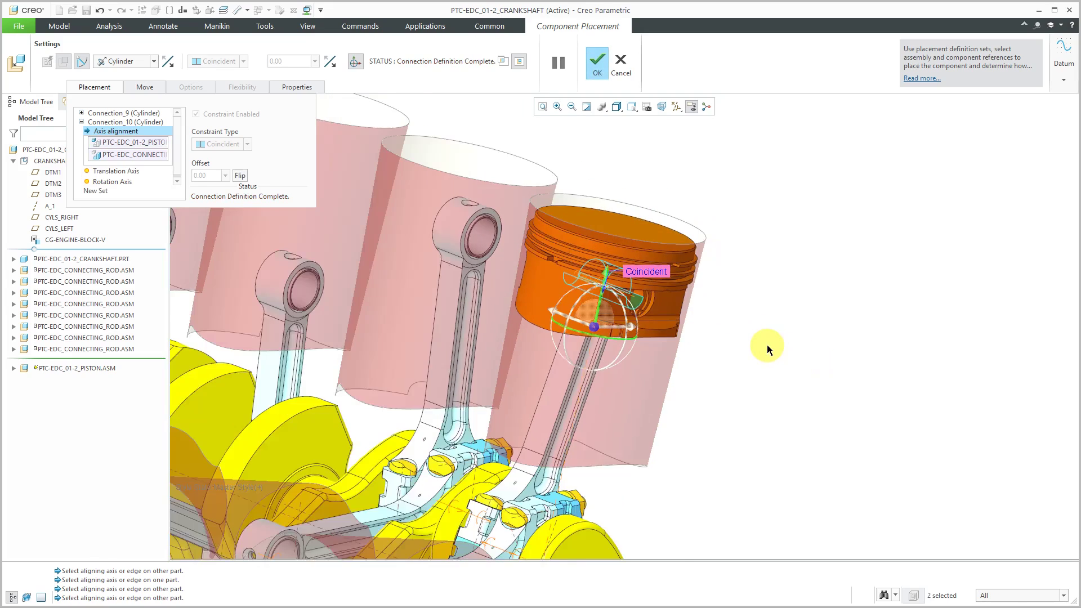
pyautogui.moveTo(767, 345); pyautogui.dragTo(726, 269, button='middle')
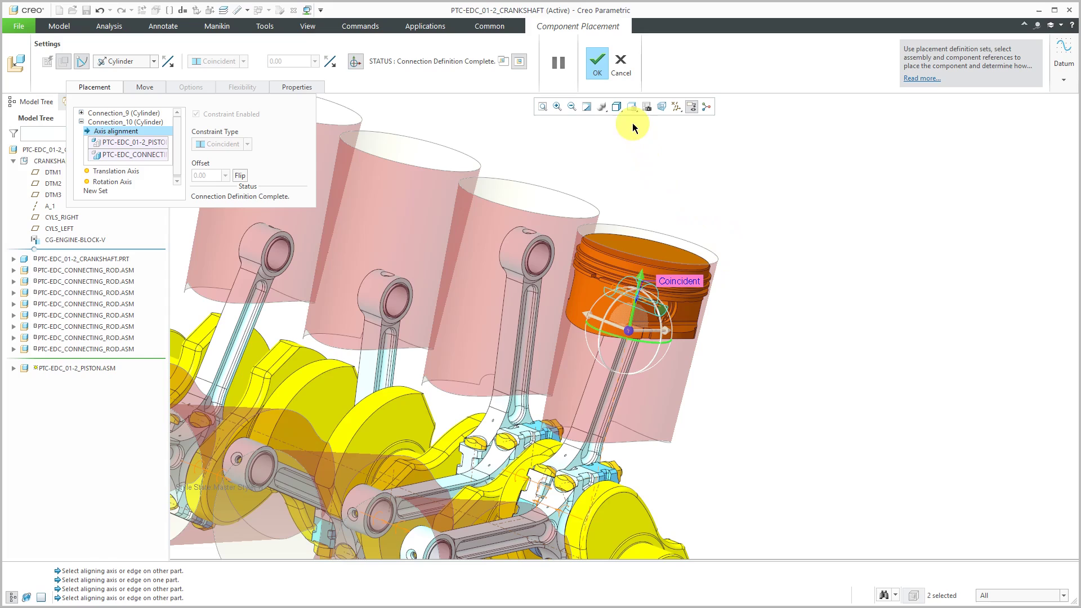
pyautogui.click(596, 67)
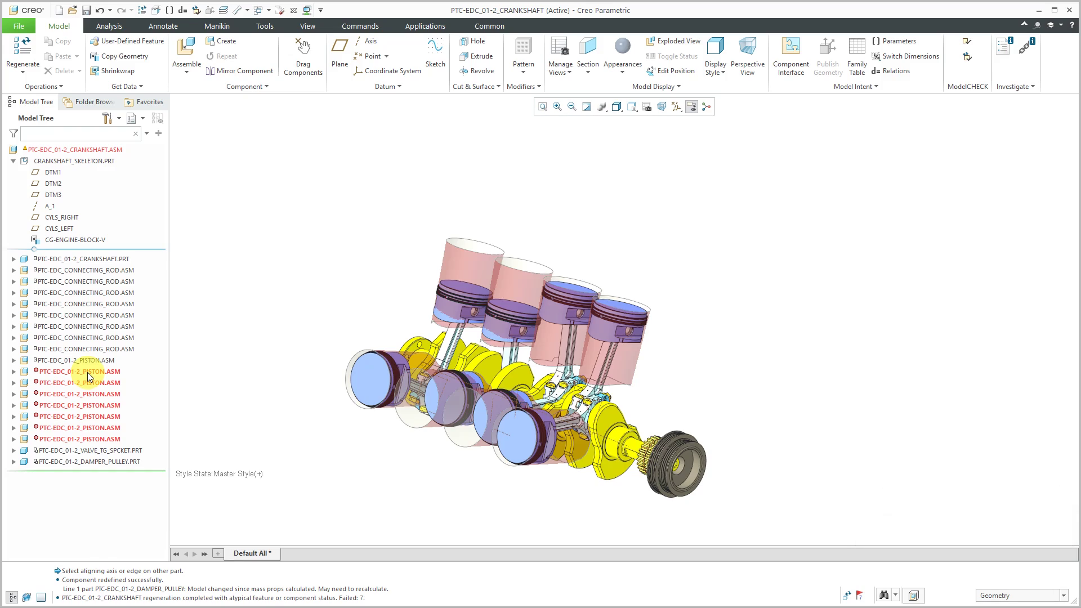
# Select a failed PISTON.ASM and regenerate the assembly with Ctrl+G.
pyautogui.click(89, 374)
pyautogui.hotkey('ctrl', 'g')
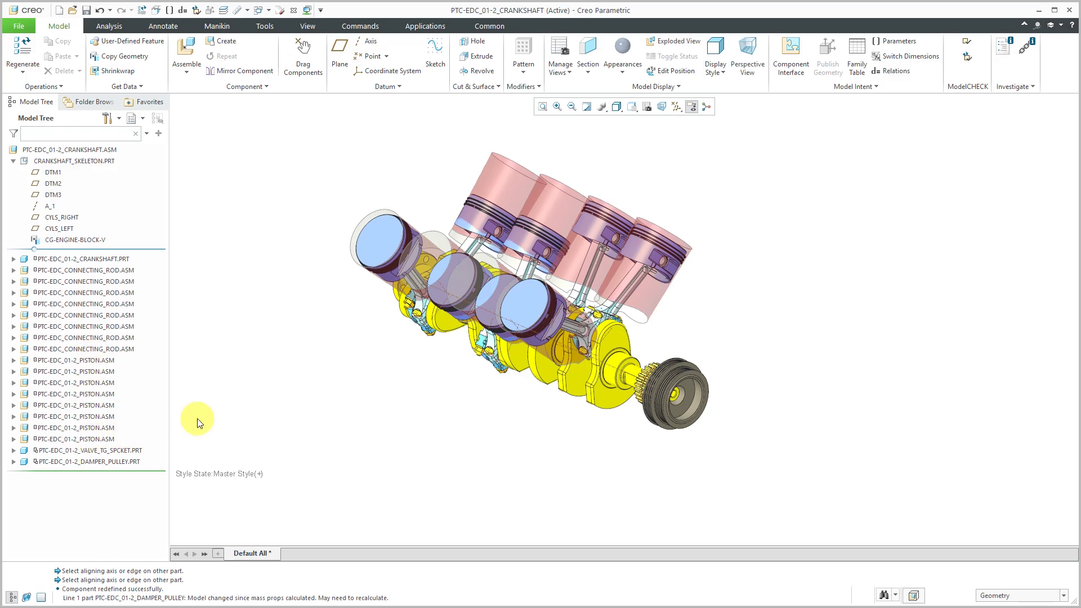
# Turn the crankshaft by hand with Drag Components, confirming pistons and rods follow.
pyautogui.click(313, 59)
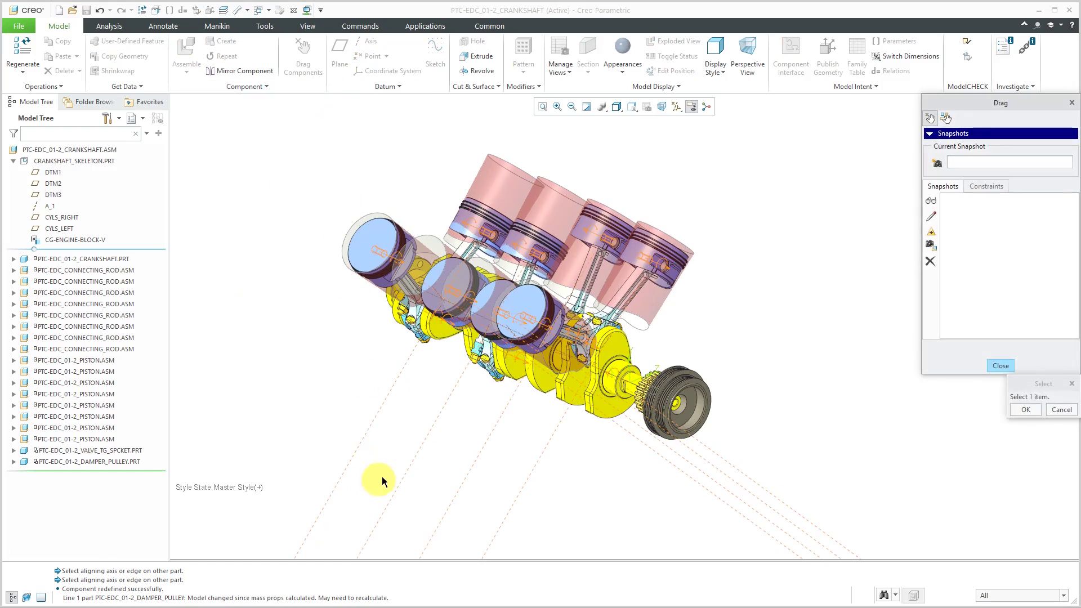
pyautogui.click(588, 405)
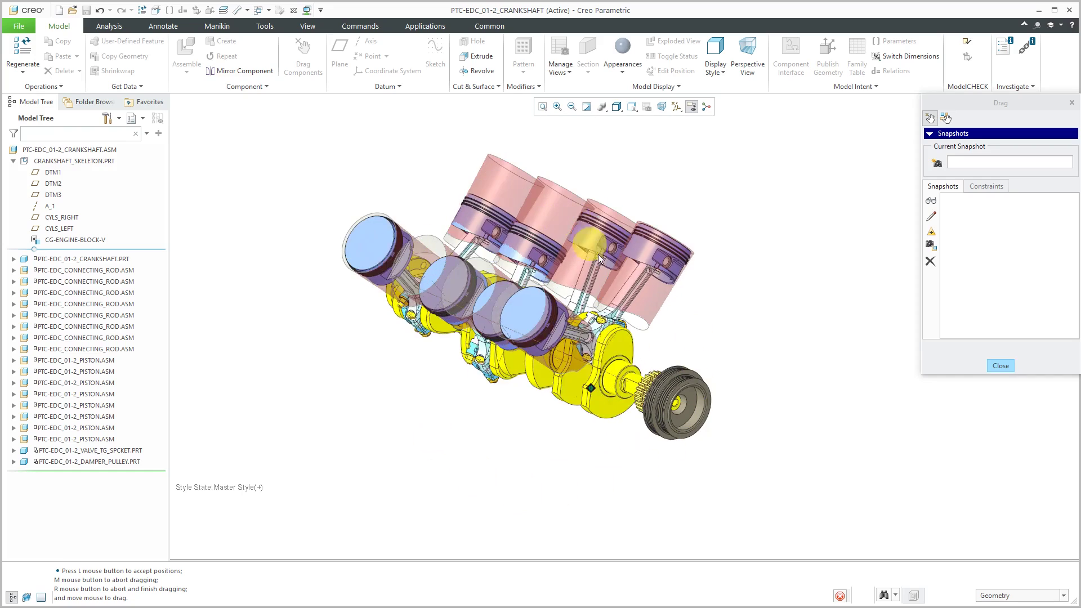
pyautogui.click(505, 419)
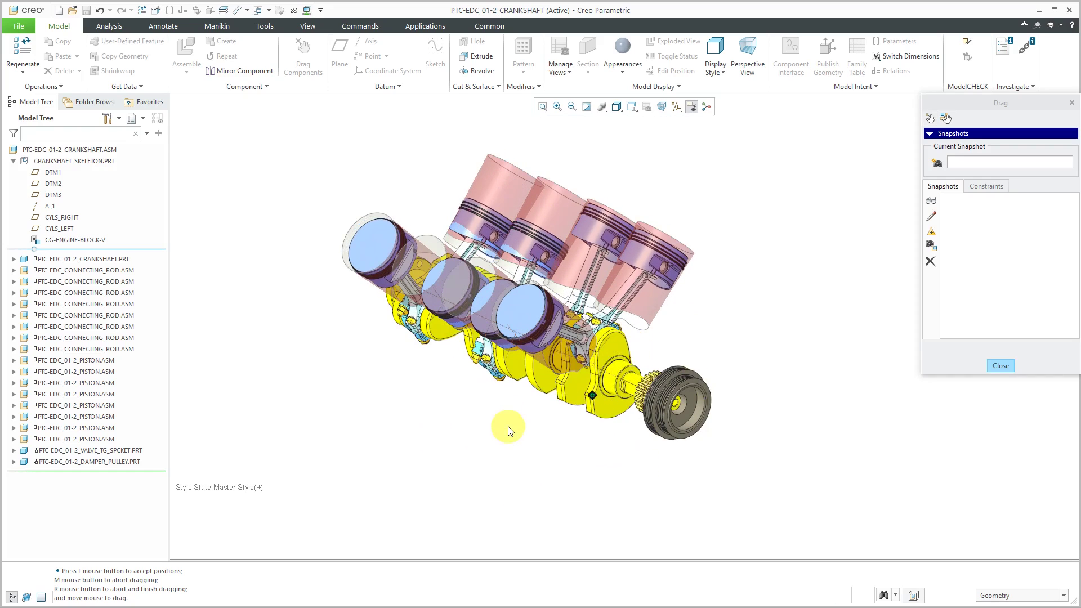
pyautogui.click(996, 366)
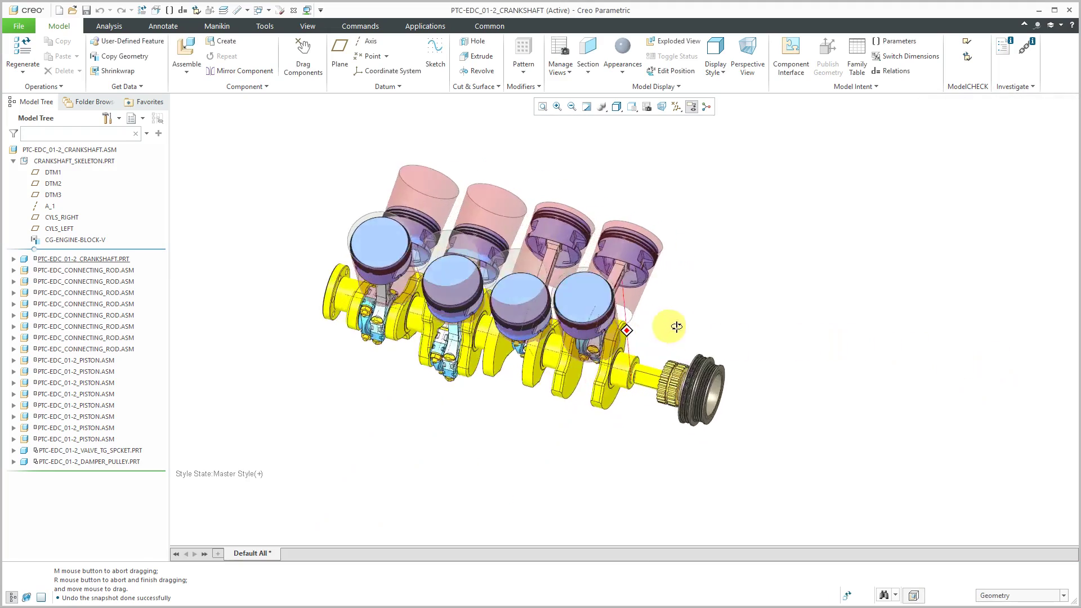
pyautogui.moveTo(677, 327); pyautogui.dragTo(636, 353)
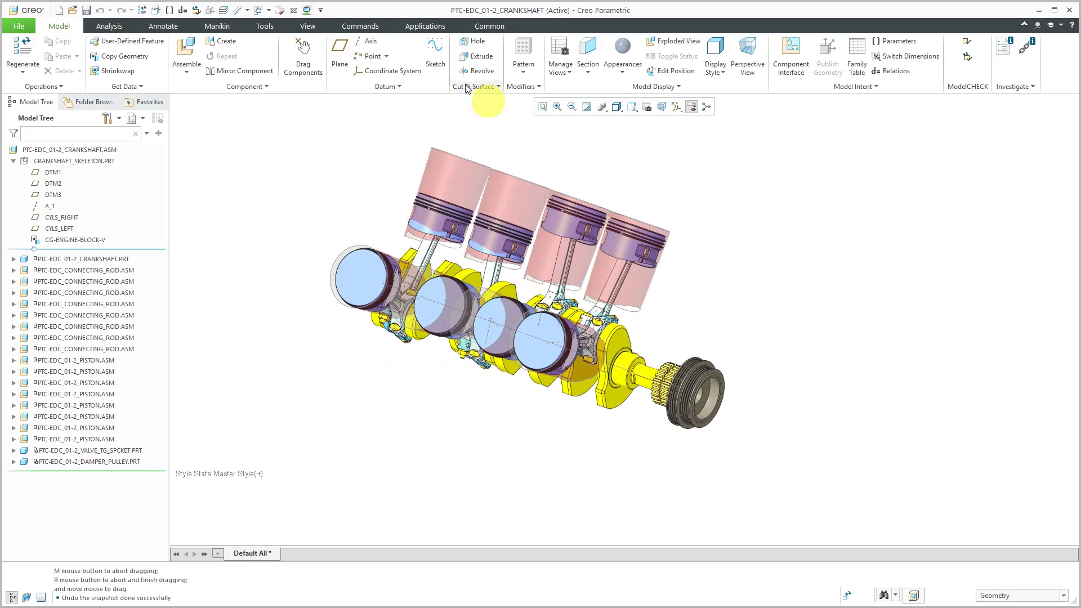
pyautogui.click(423, 26)
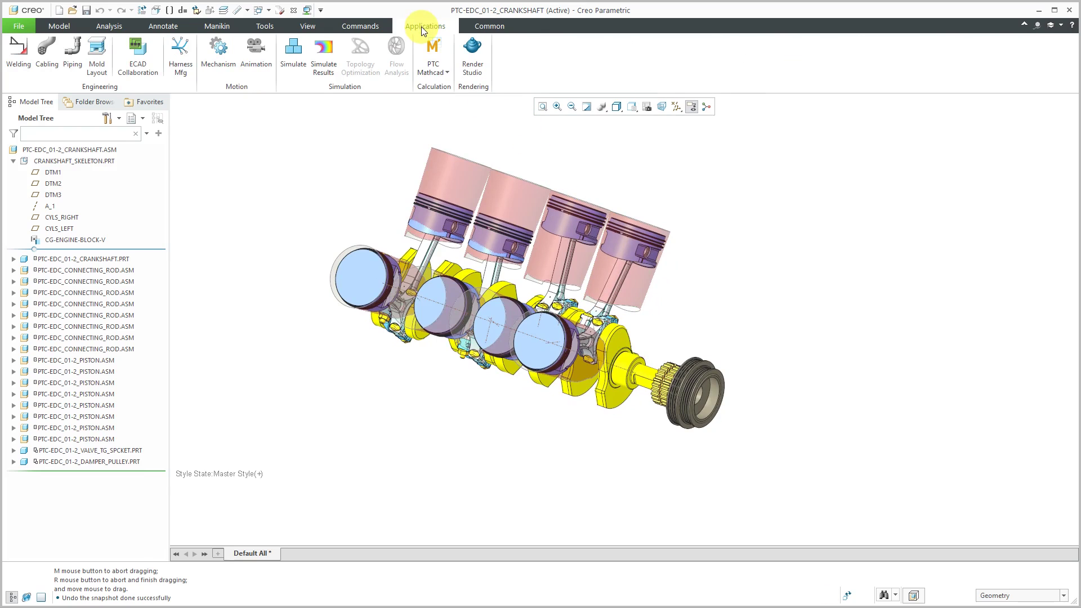
# Drag the crankshaft assembly briefly with Drag Components to test its motion.
pyautogui.click(219, 54)
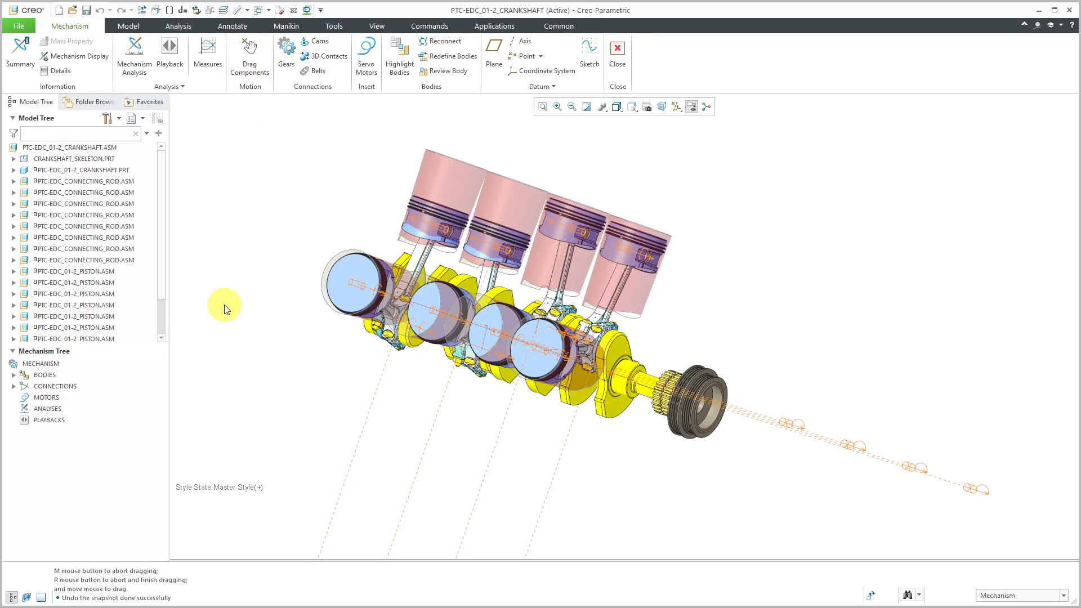
pyautogui.click(524, 424)
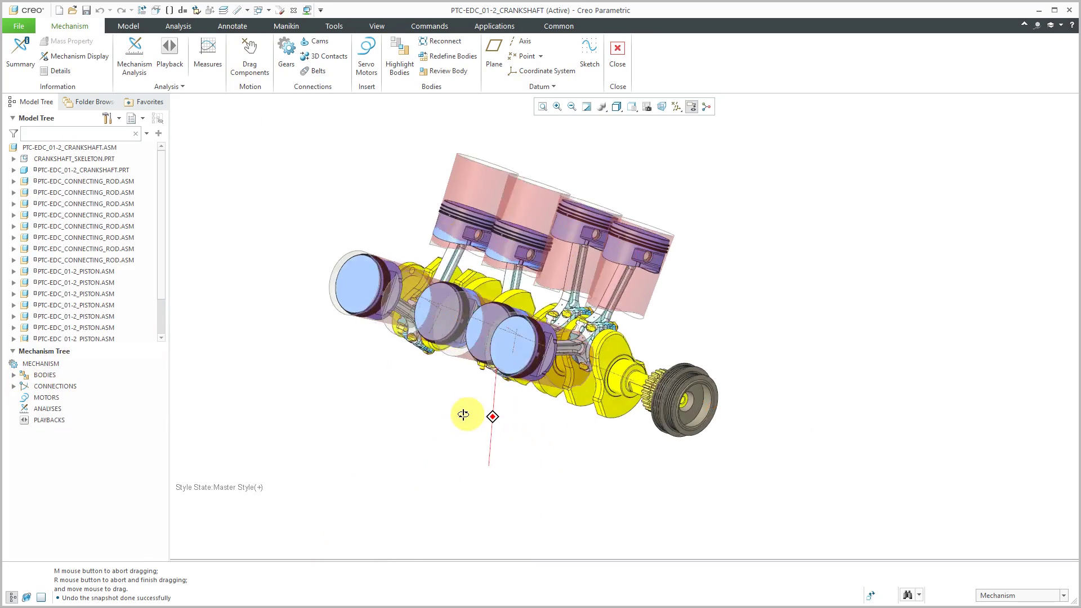
pyautogui.click(480, 437)
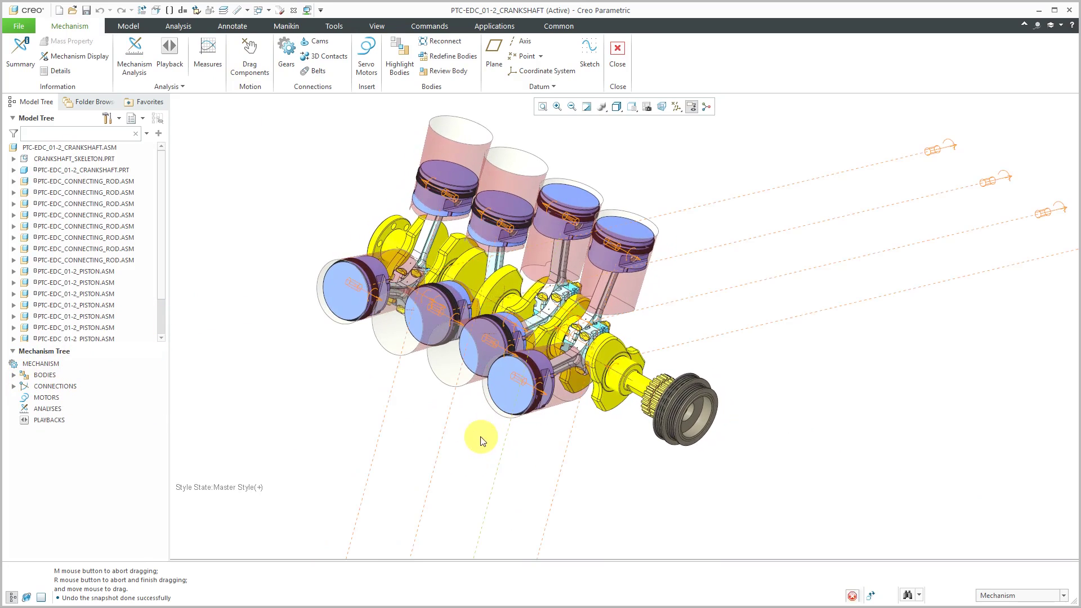
# Expand Connections > Joints and locate Connection_9, the crankshaft's shaft joint at the pulley end.
pyautogui.click(14, 387)
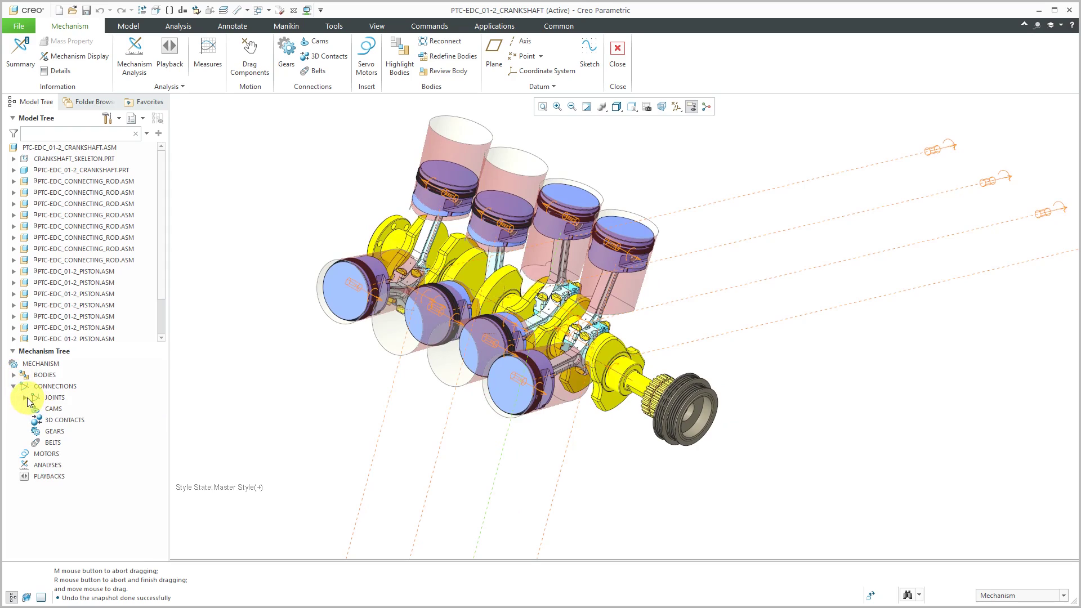
pyautogui.click(25, 398)
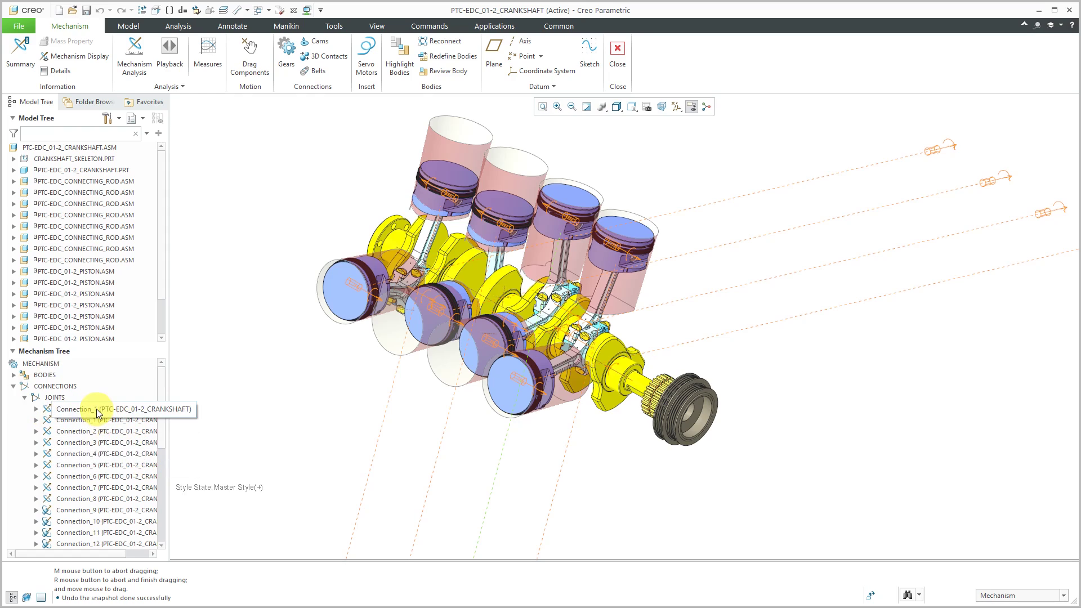
pyautogui.click(99, 410)
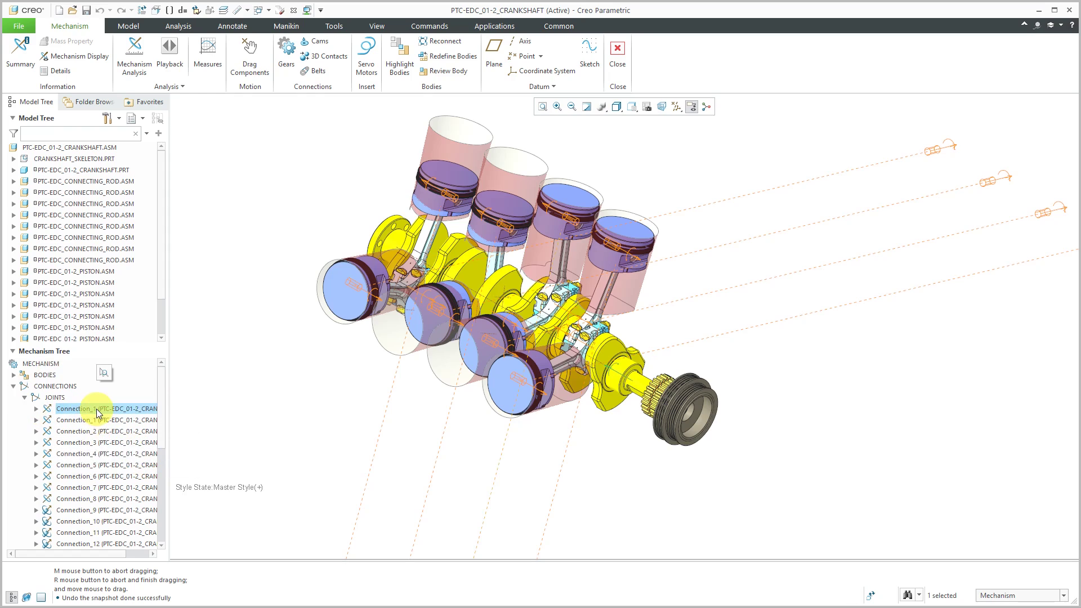
pyautogui.scroll(6, 618, 403)
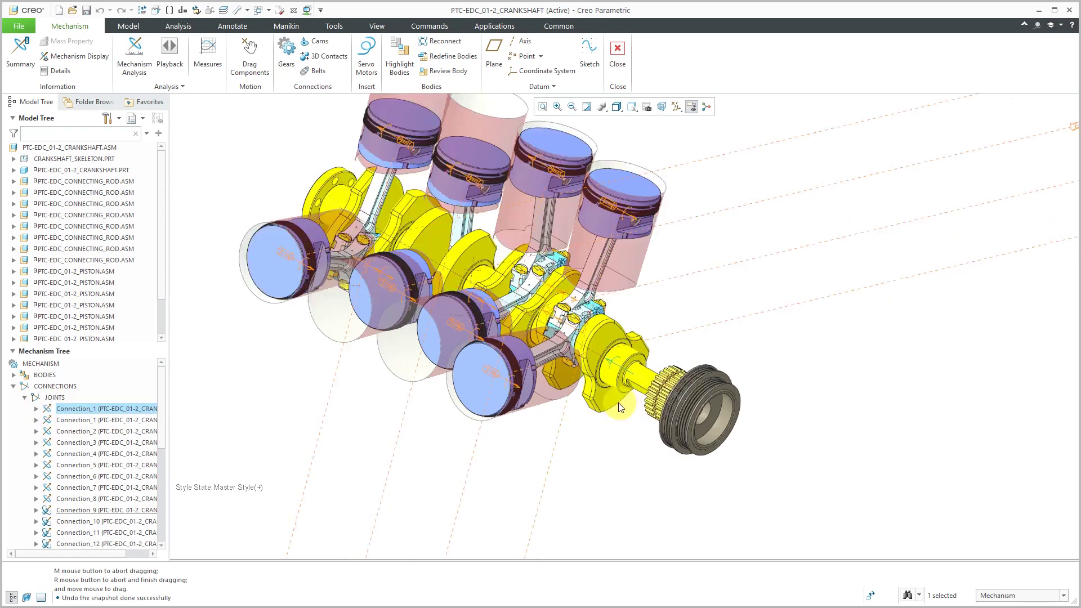
pyautogui.click(665, 450)
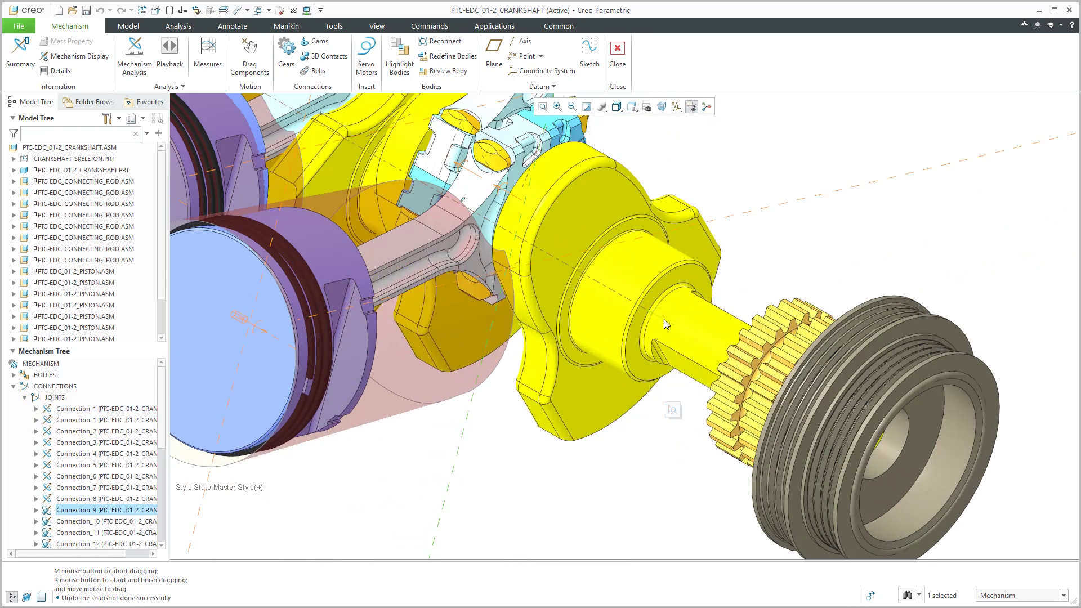
pyautogui.click(664, 319)
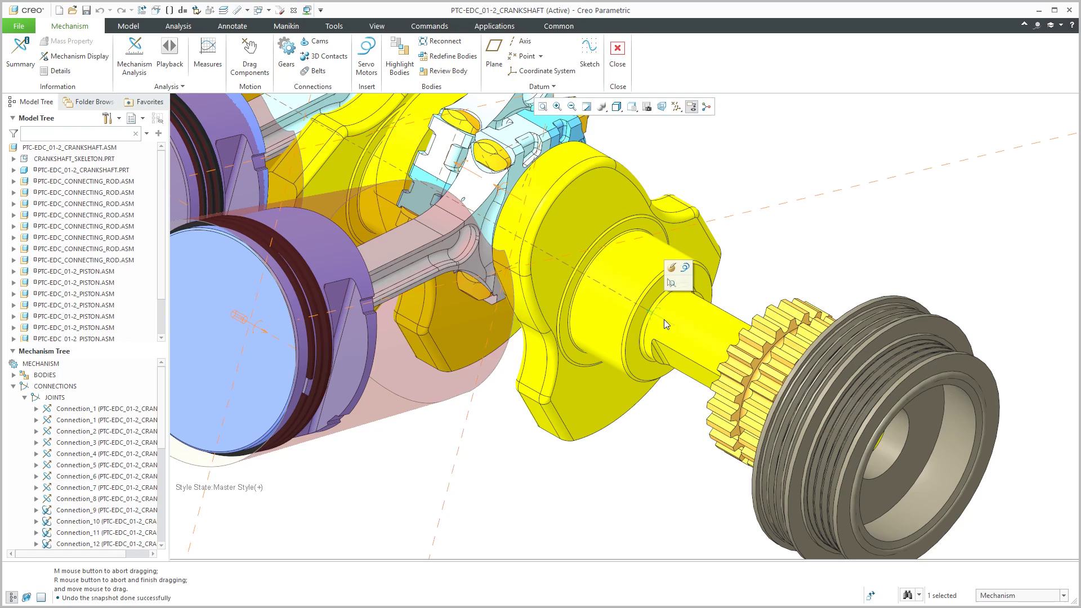
# Add a servo motor on the shaft joint driving Angular Velocity with profile A = 90 deg/sec.
pyautogui.click(687, 270)
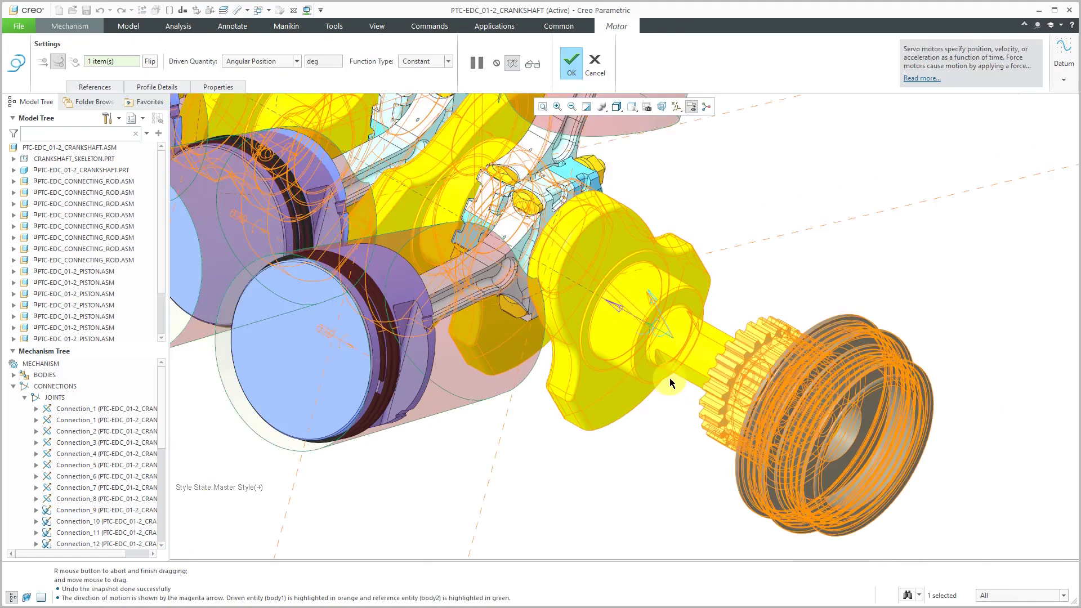
pyautogui.scroll(-3, 670, 377)
pyautogui.click(268, 63)
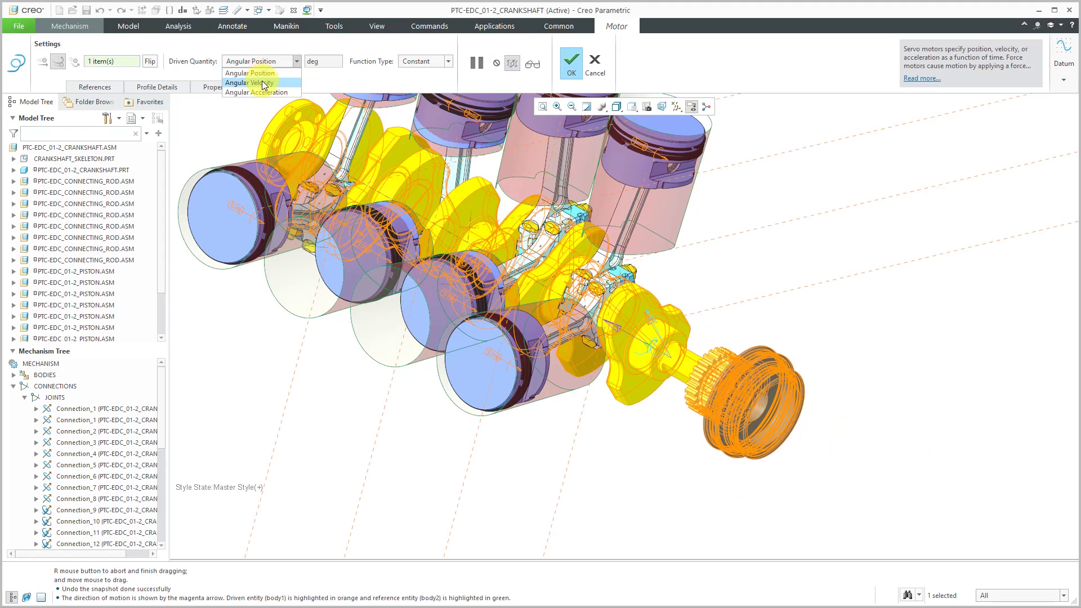
pyautogui.click(263, 83)
pyautogui.click(164, 88)
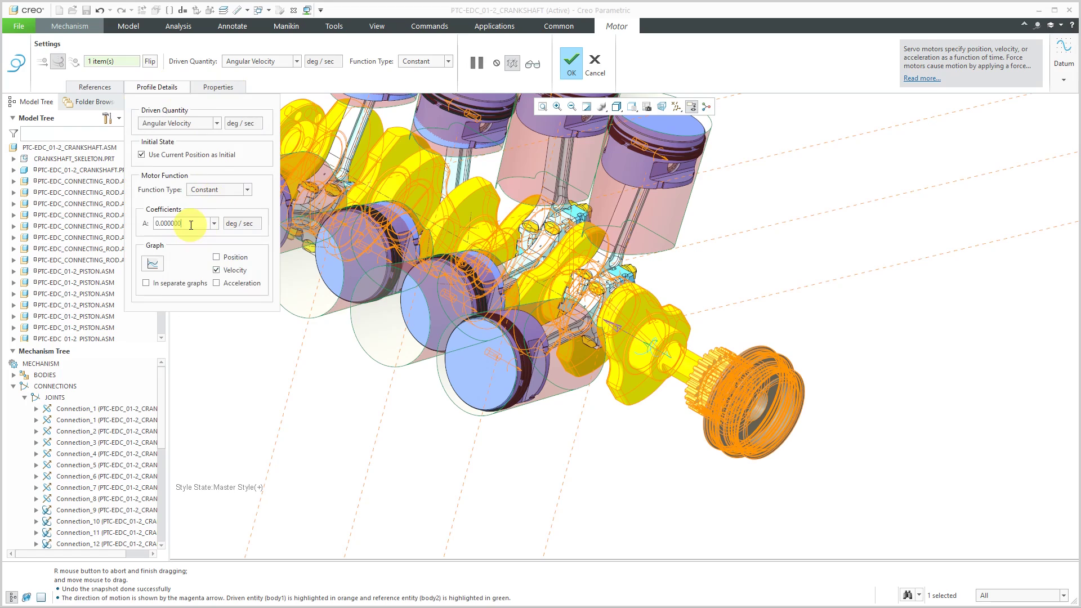
pyautogui.write('90')
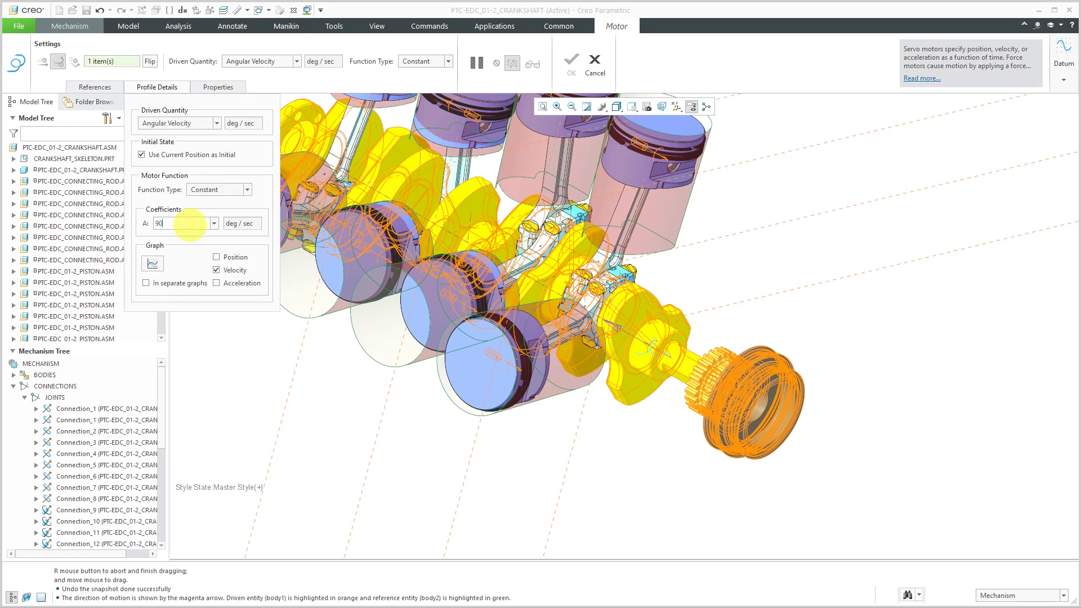
pyautogui.press('Return')
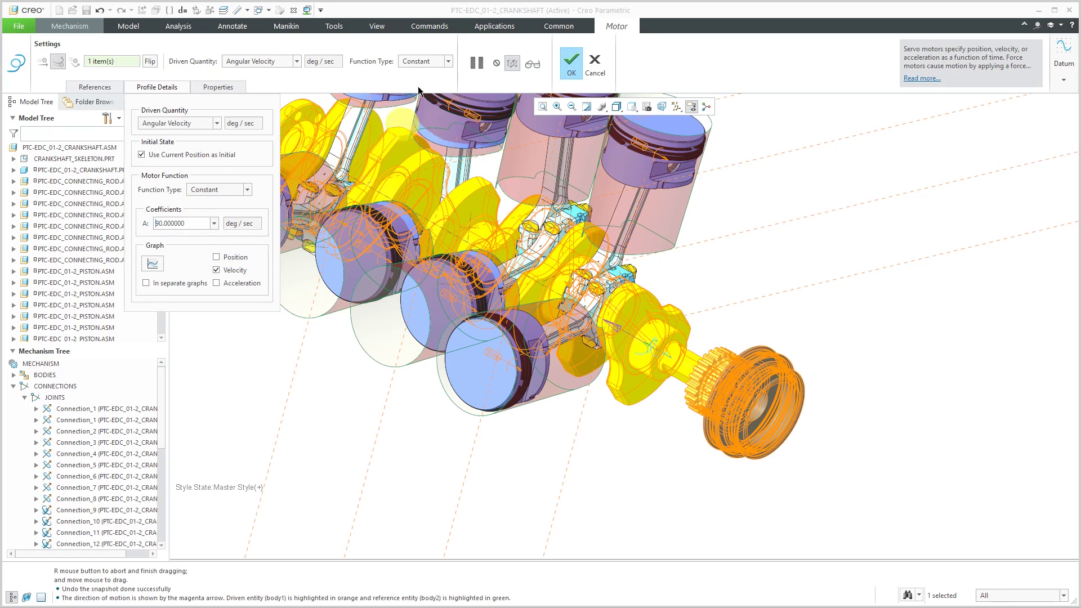
pyautogui.click(573, 66)
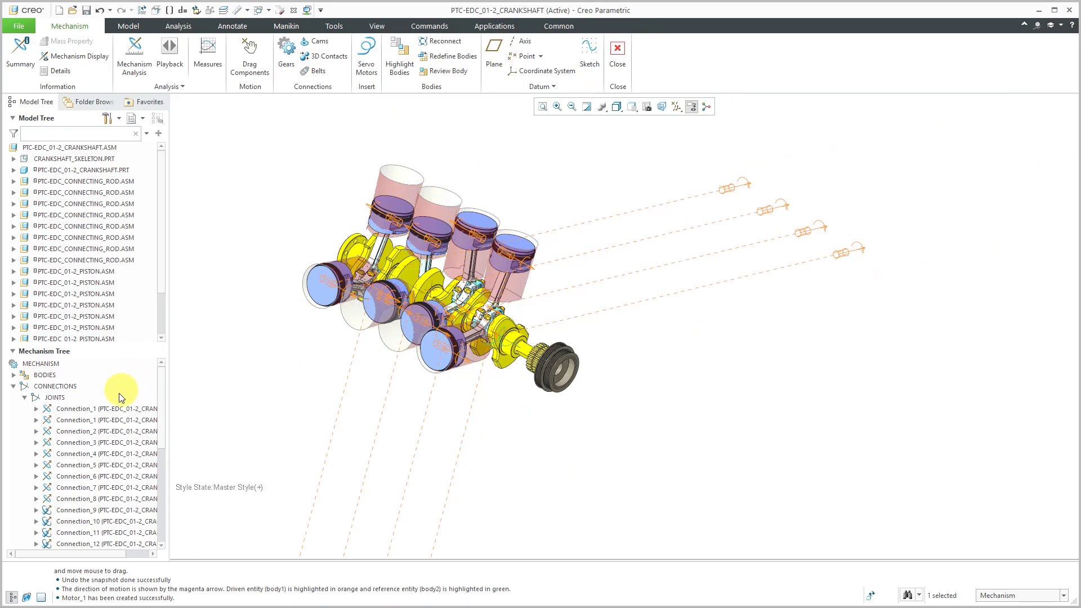
# Collapse the Mechanism Tree and uncheck Joints in Mechanism Display to hide the joint symbols.
pyautogui.click(24, 400)
pyautogui.click(13, 387)
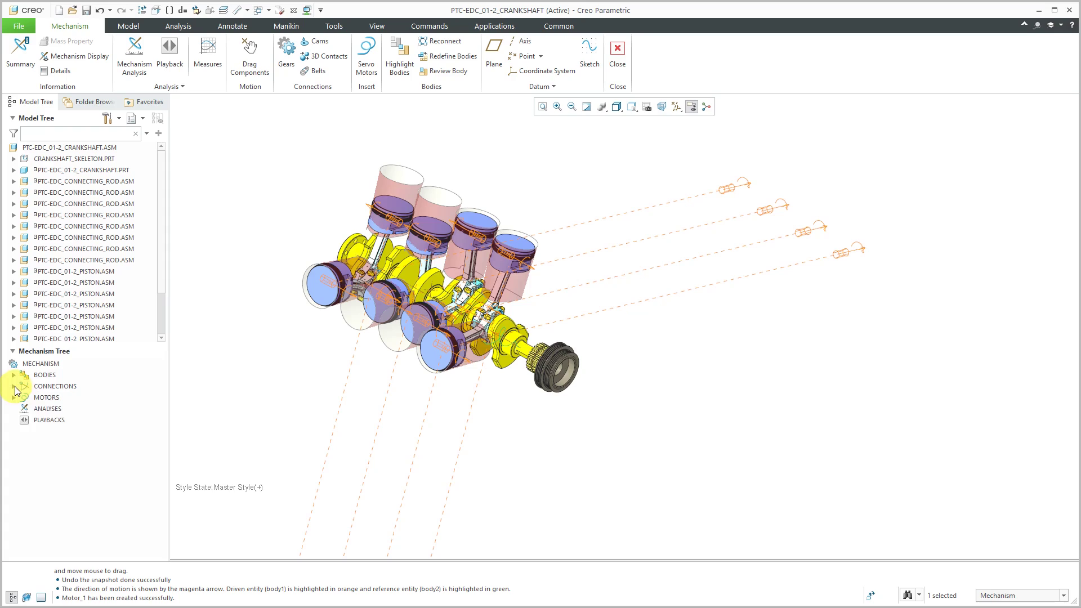
pyautogui.click(49, 411)
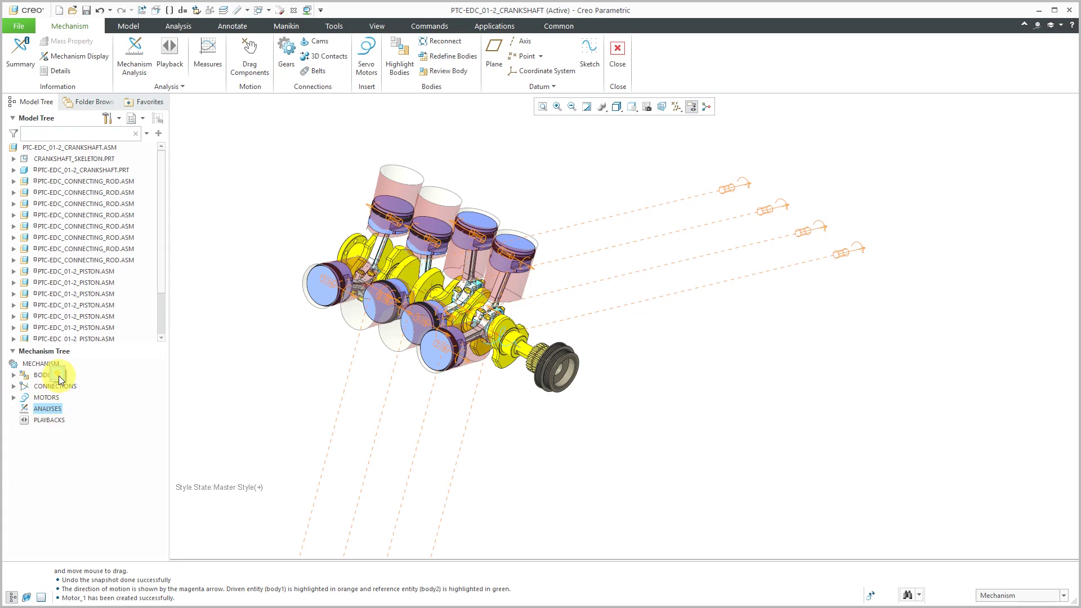
pyautogui.click(245, 371)
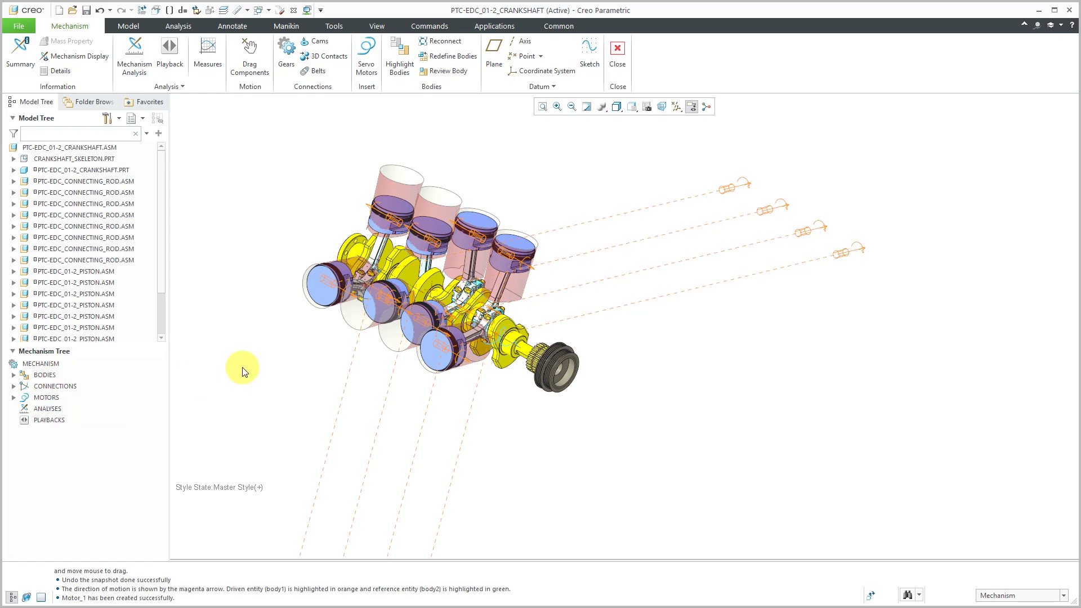
pyautogui.scroll(-3, 729, 332)
pyautogui.scroll(3, 698, 328)
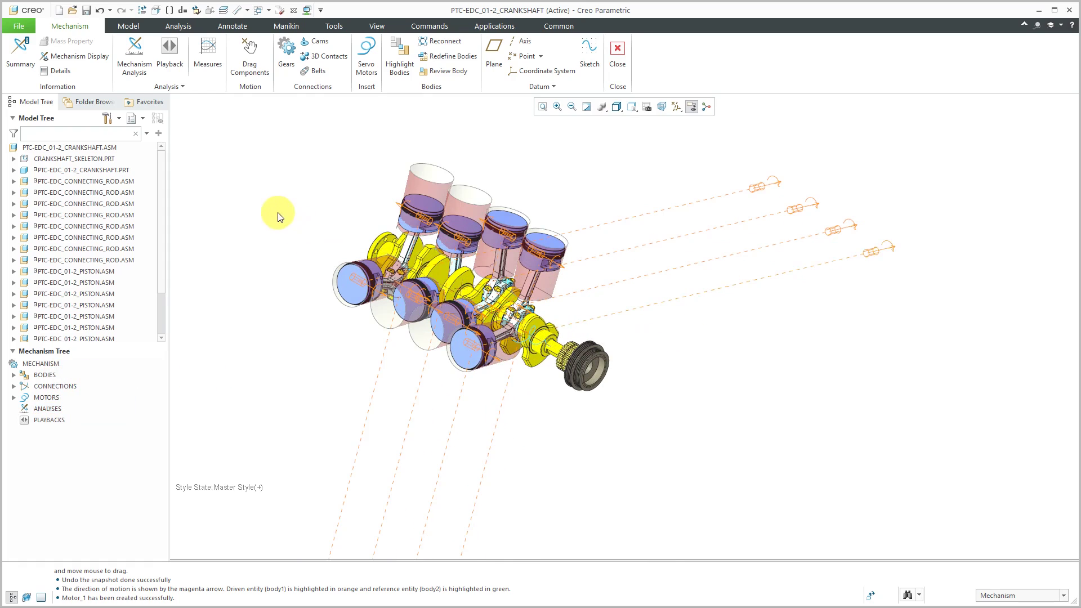
pyautogui.click(99, 59)
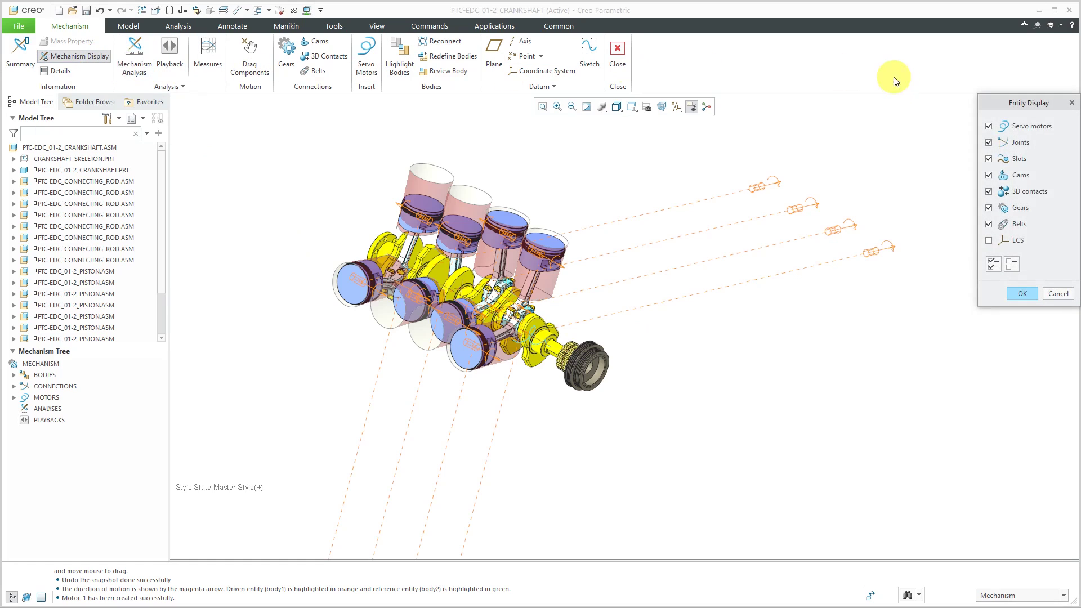
pyautogui.click(990, 143)
pyautogui.click(1023, 295)
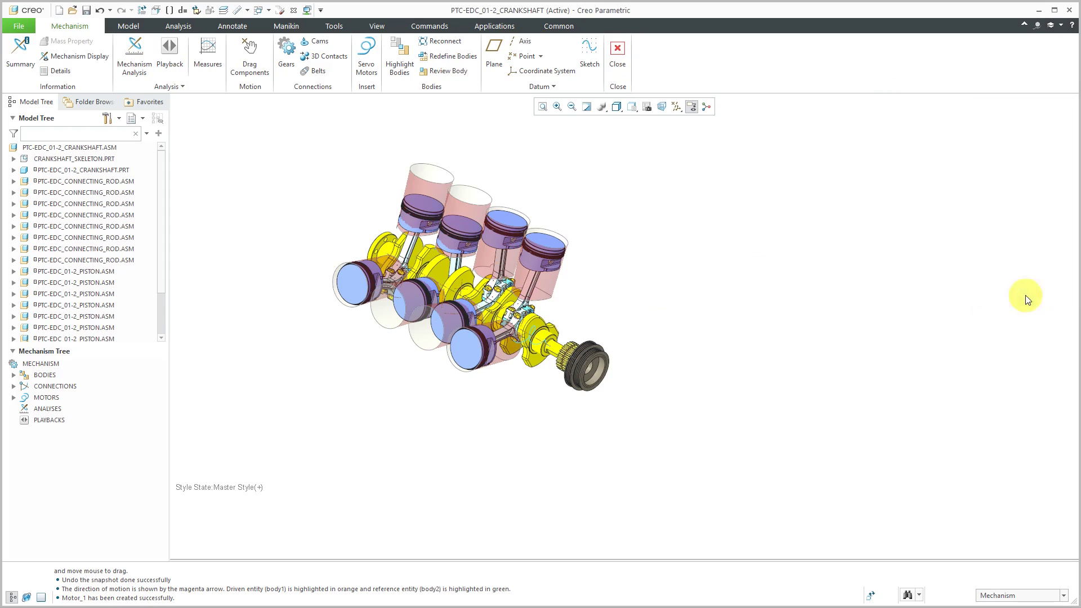
# Turn off datum axis display from the view toolbar's datum options.
pyautogui.click(692, 108)
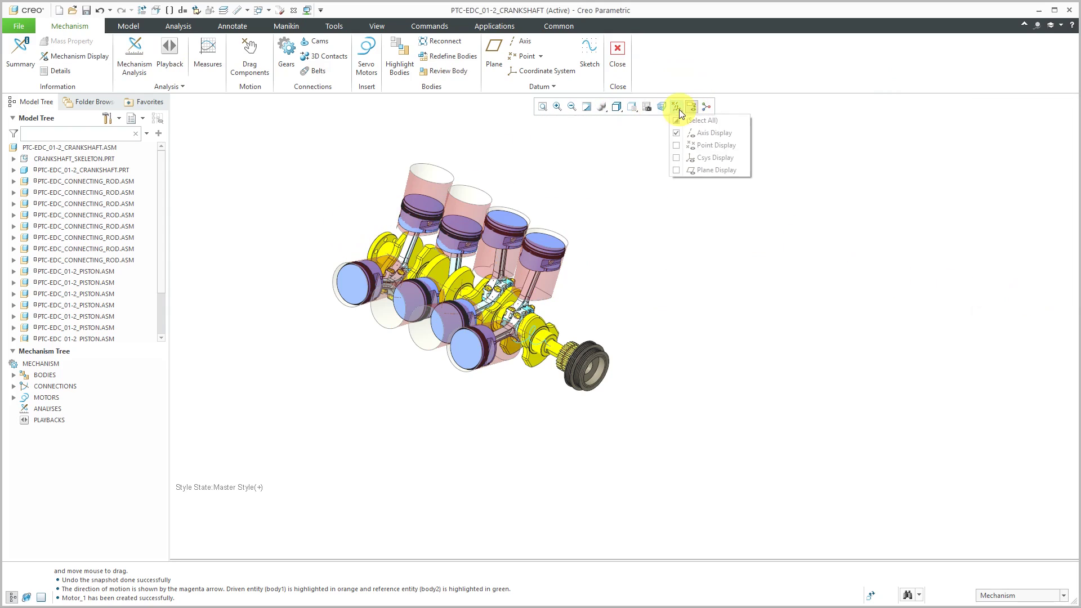
pyautogui.click(683, 133)
pyautogui.scroll(2, 282, 197)
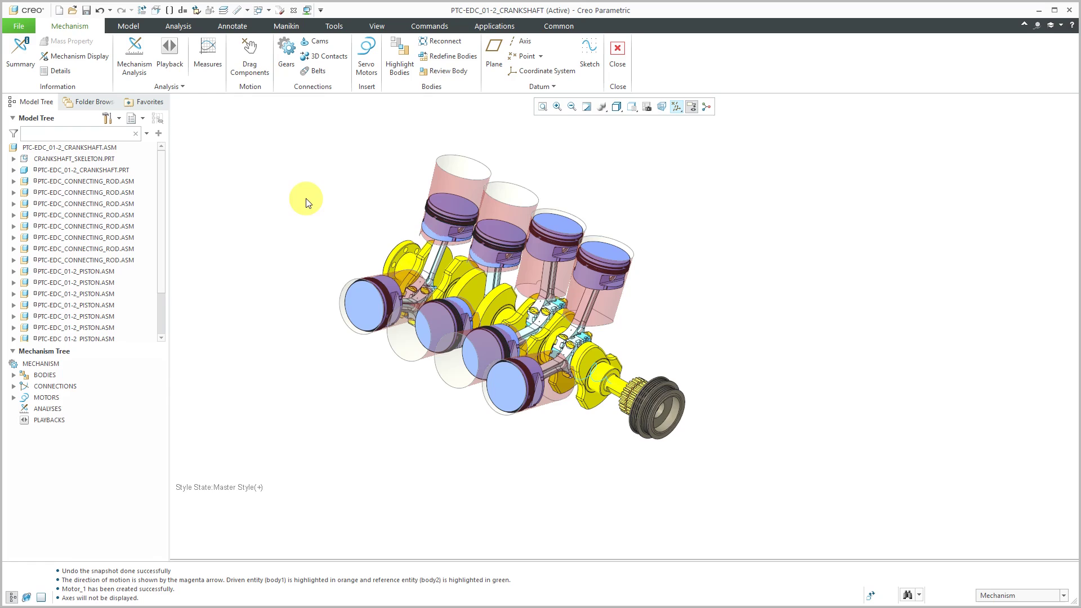
pyautogui.click(56, 413)
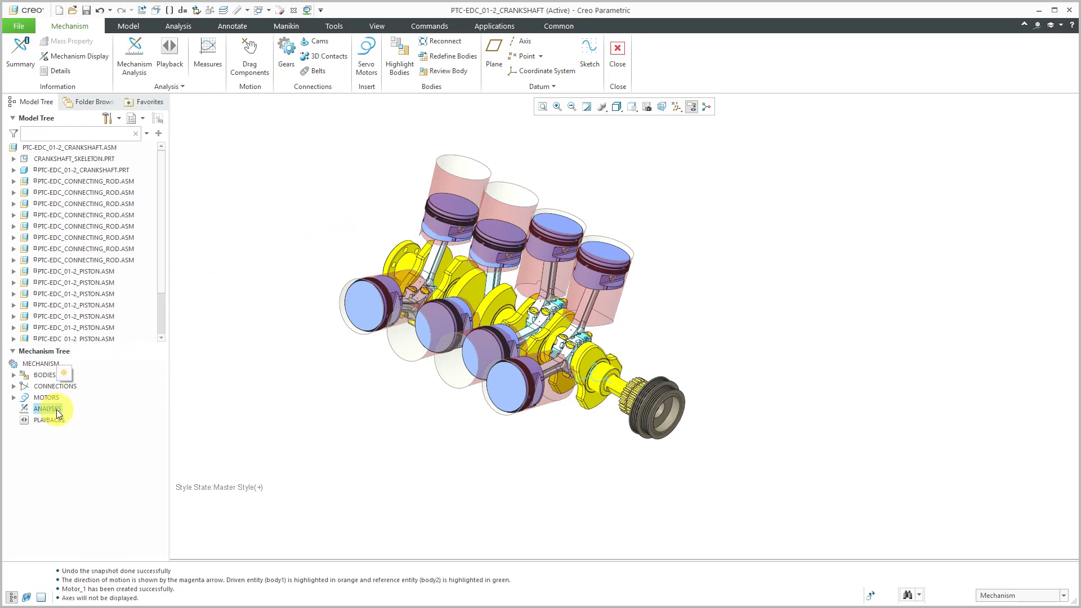
# Create a Kinematic analysis with End Time 16, frame rate 100, interval 0.01, driven by Motor 1, then run and save it.
pyautogui.click(64, 373)
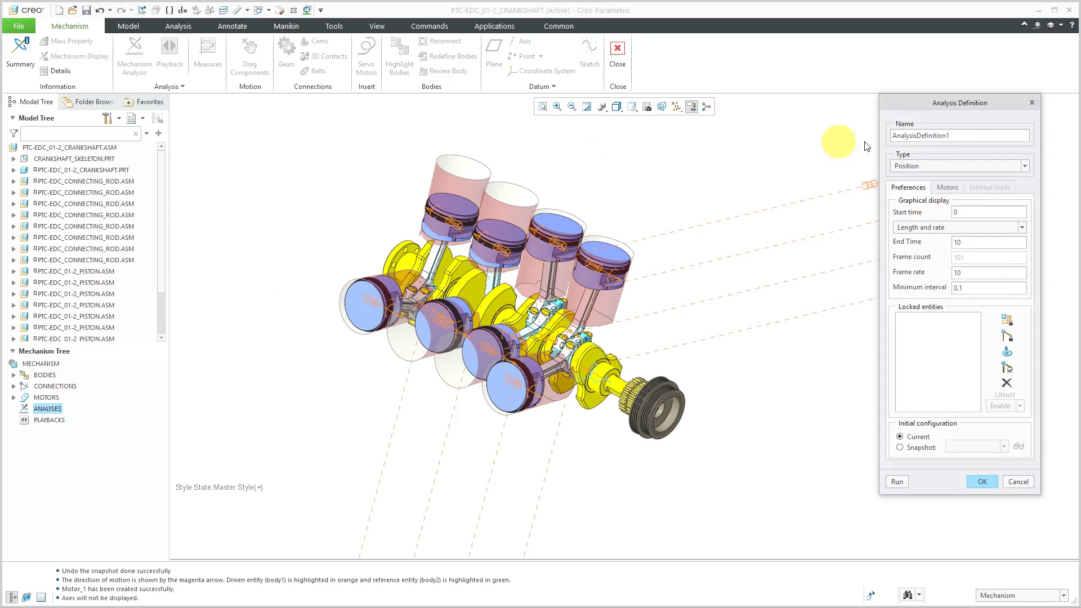
pyautogui.click(963, 166)
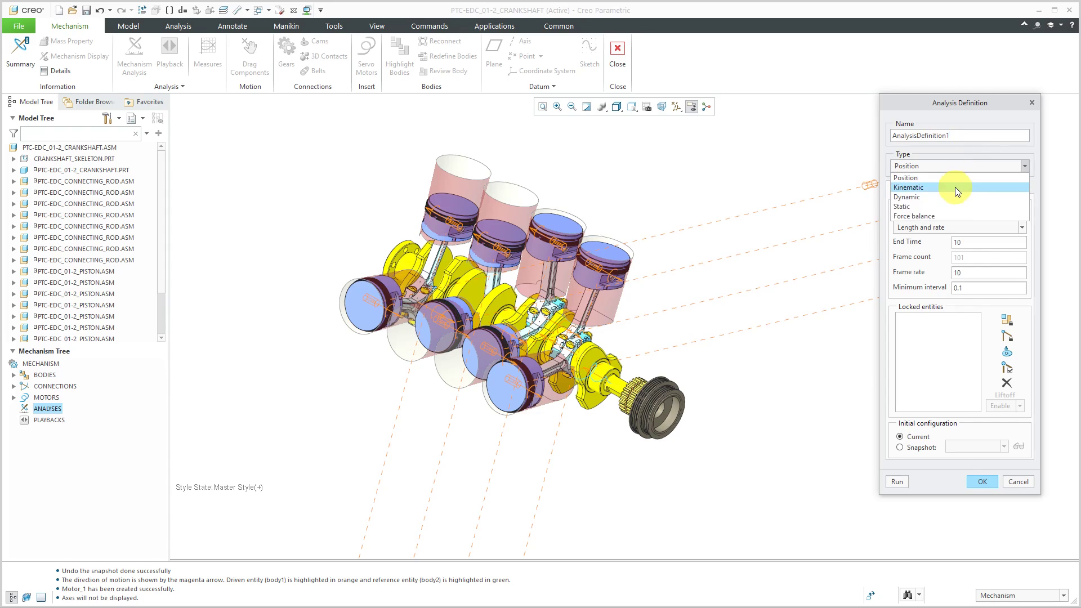
pyautogui.click(955, 187)
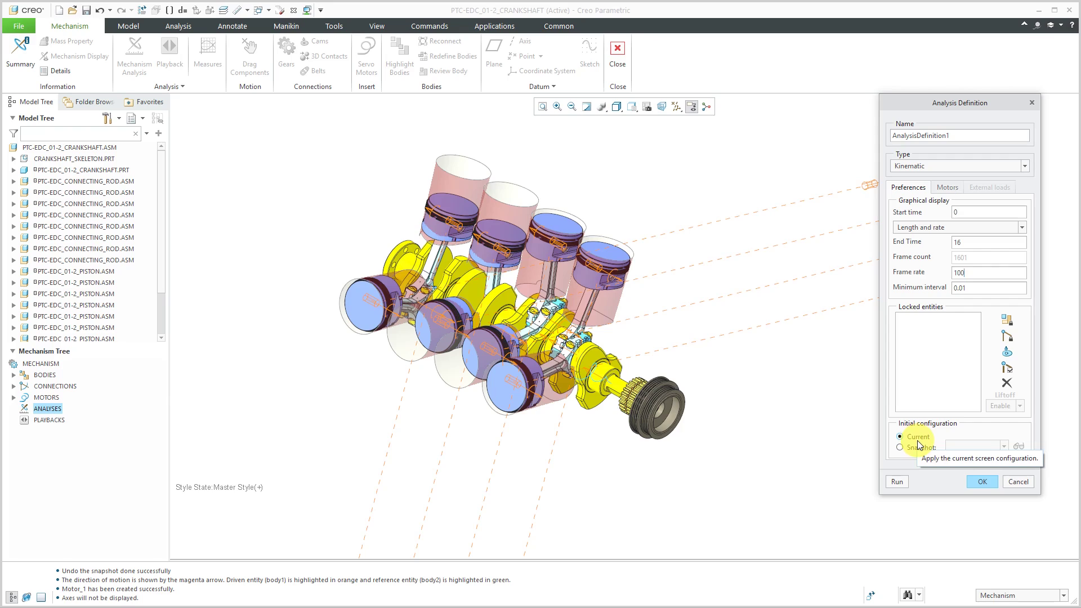
pyautogui.click(949, 188)
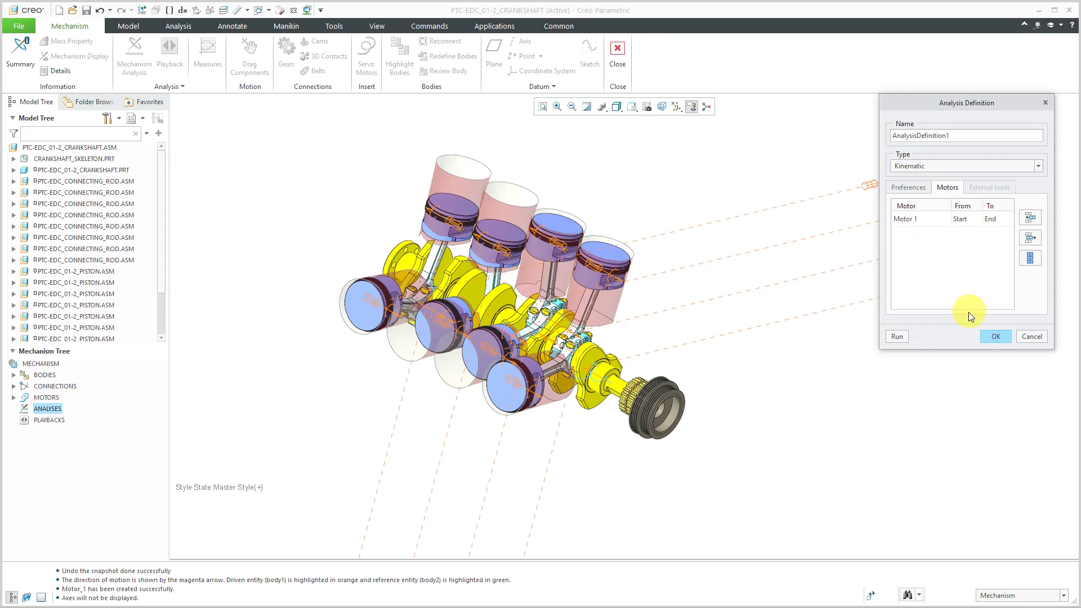
pyautogui.click(901, 338)
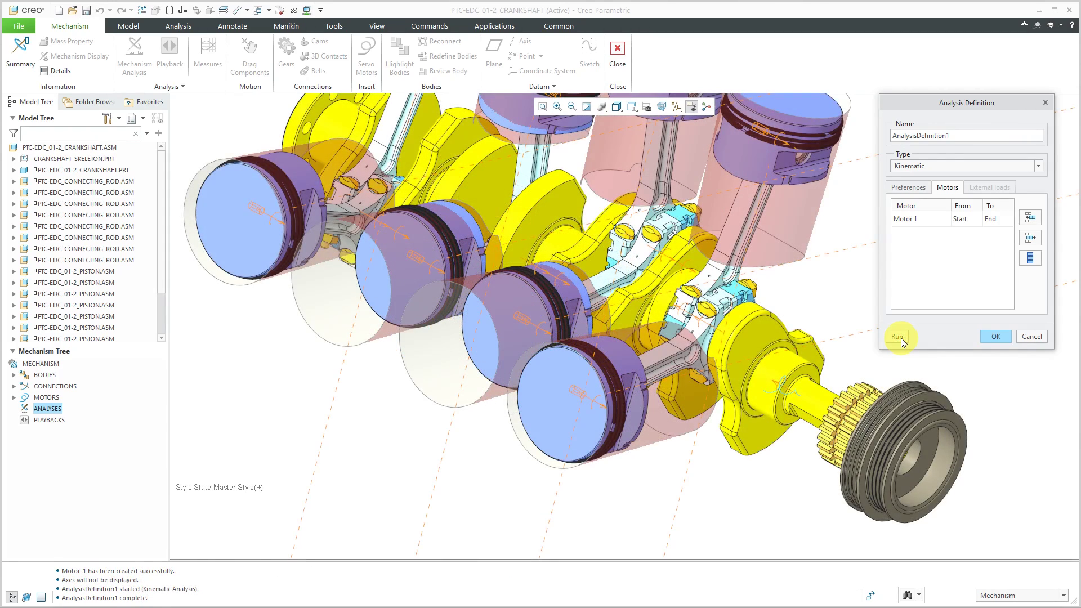
pyautogui.click(996, 337)
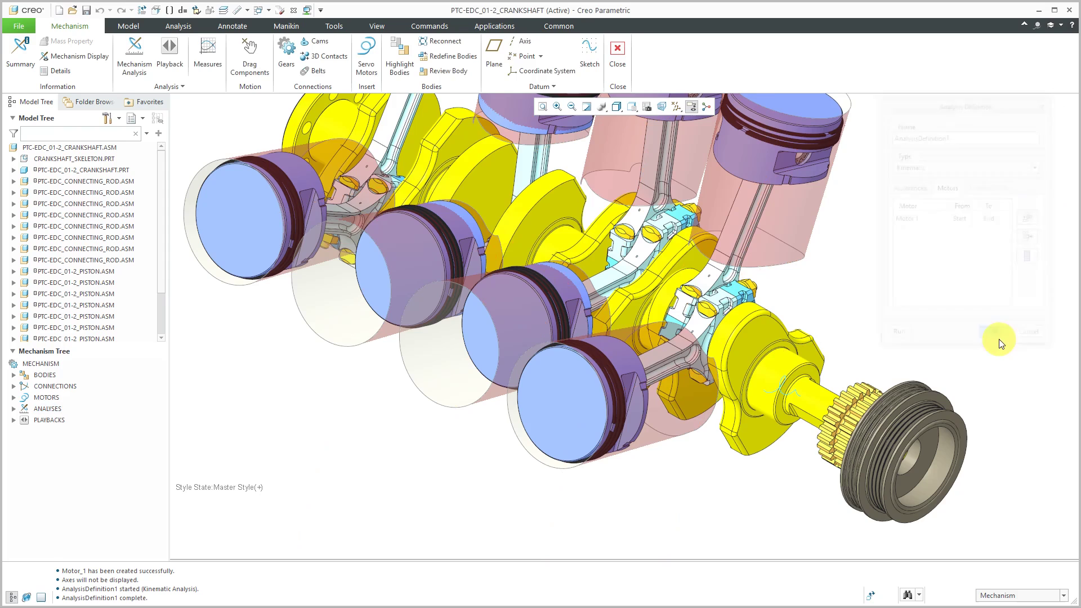
# Hide CRANKSHAFT_SKELETON.PRT and play the AnalysisDefinition1 playback.
pyautogui.scroll(2, 580, 434)
pyautogui.scroll(2, 580, 434)
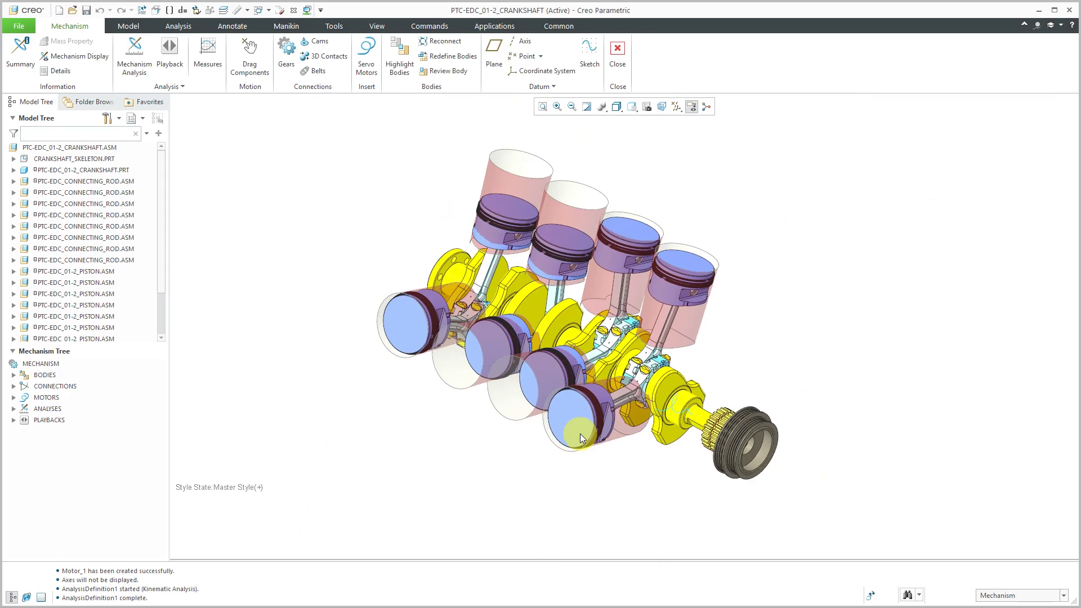
pyautogui.moveTo(580, 433); pyautogui.dragTo(586, 403, button='middle')
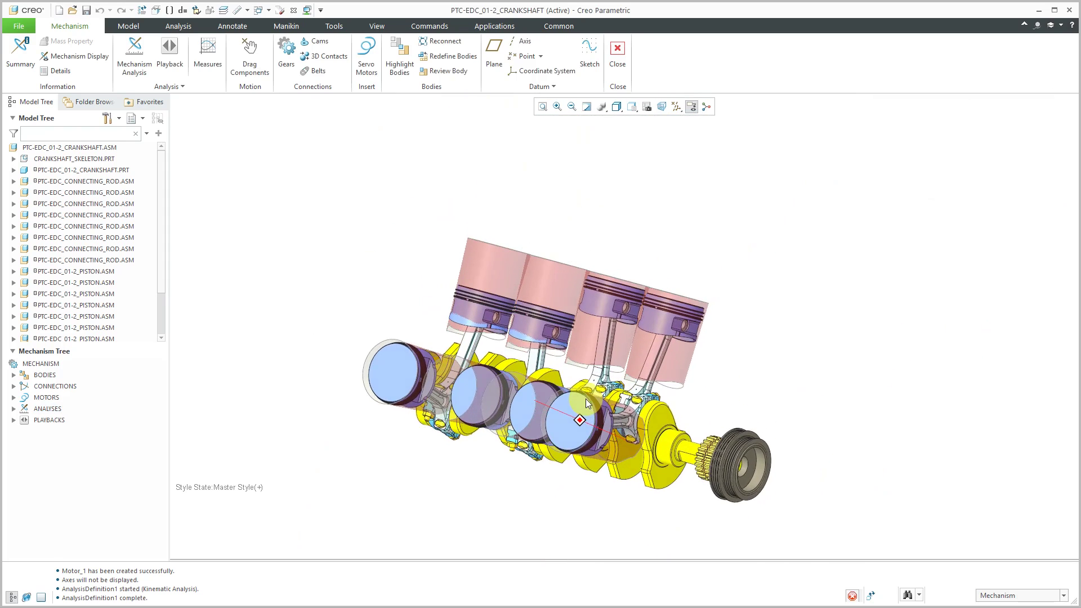
pyautogui.click(81, 158)
pyautogui.click(103, 123)
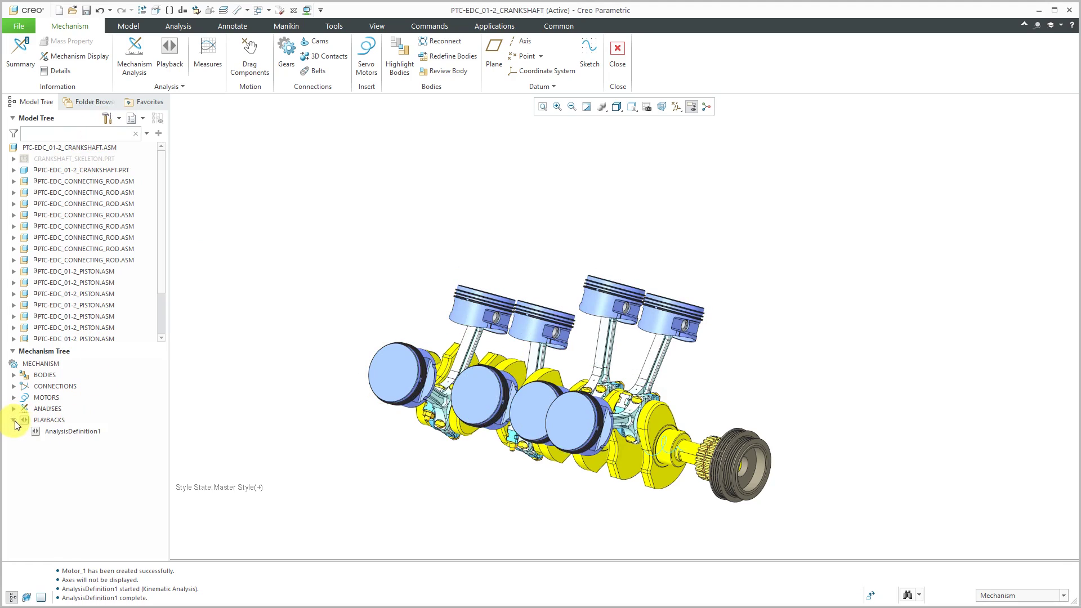
pyautogui.click(57, 430)
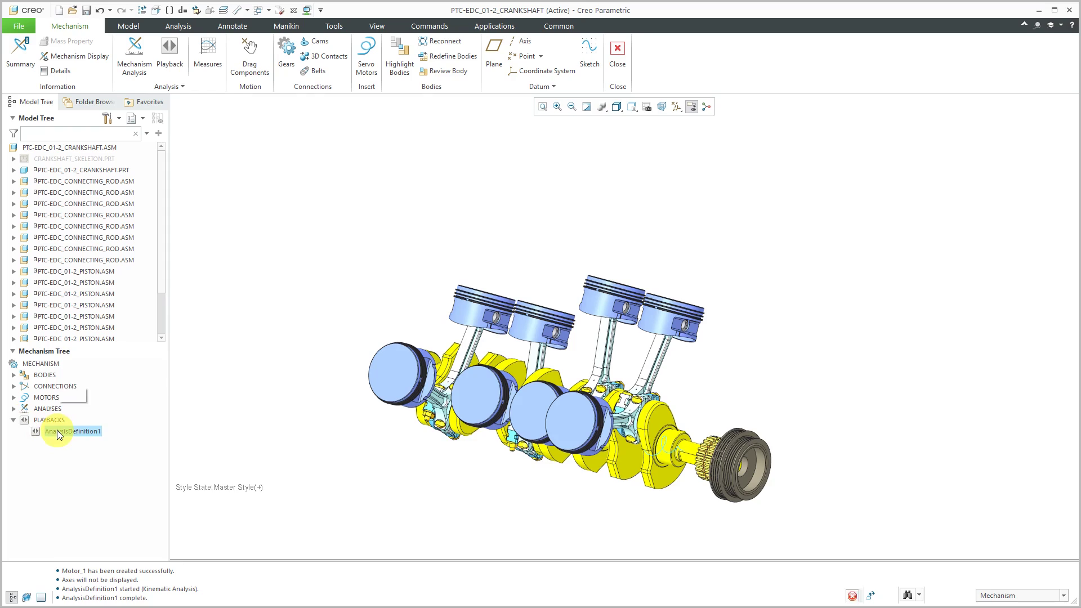
pyautogui.click(64, 395)
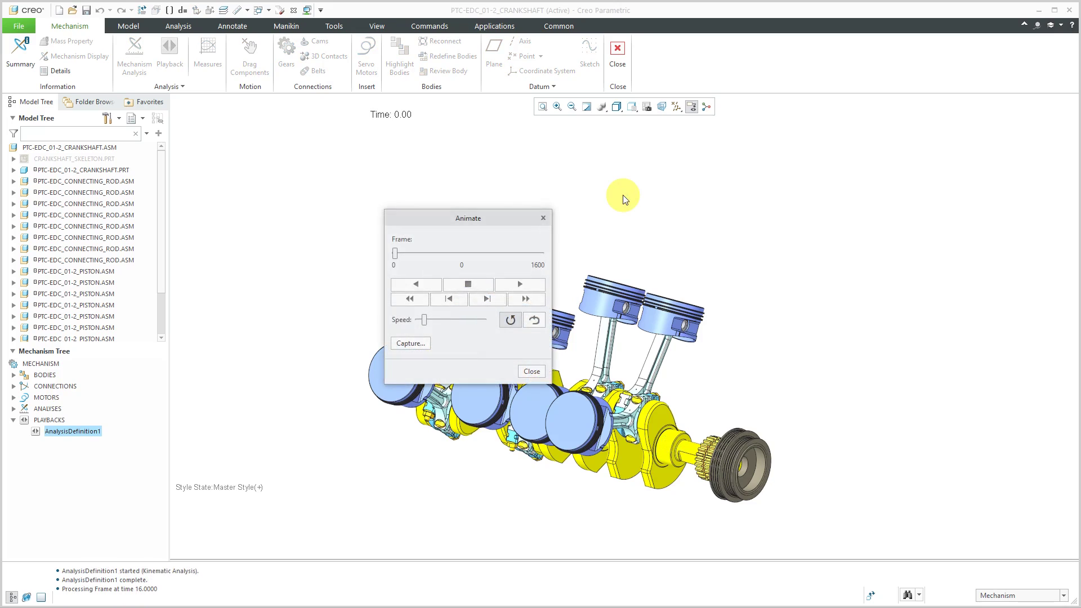
# Play the animation forward with the Speed slider moved higher.
pyautogui.moveTo(488, 220); pyautogui.dragTo(292, 134)
pyautogui.moveTo(583, 293); pyautogui.dragTo(565, 330, button='middle')
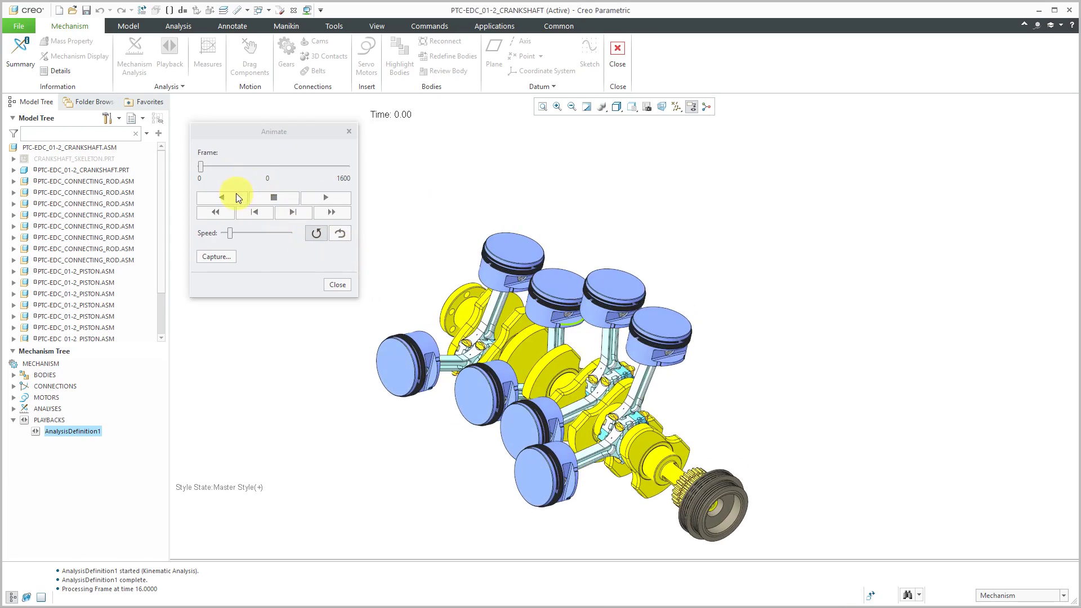
pyautogui.click(318, 197)
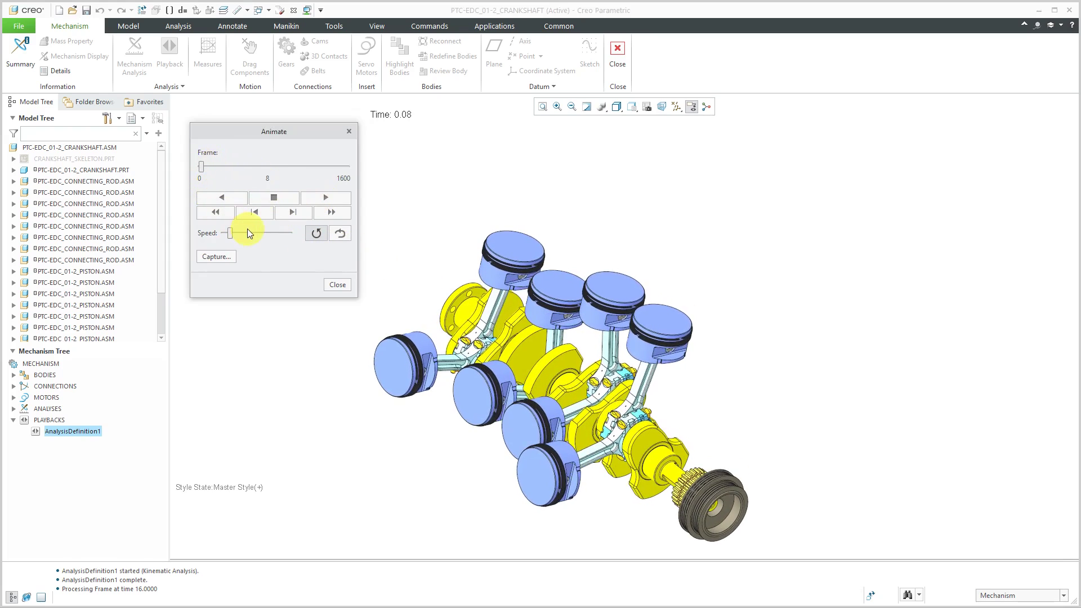
pyautogui.moveTo(256, 237); pyautogui.dragTo(283, 234)
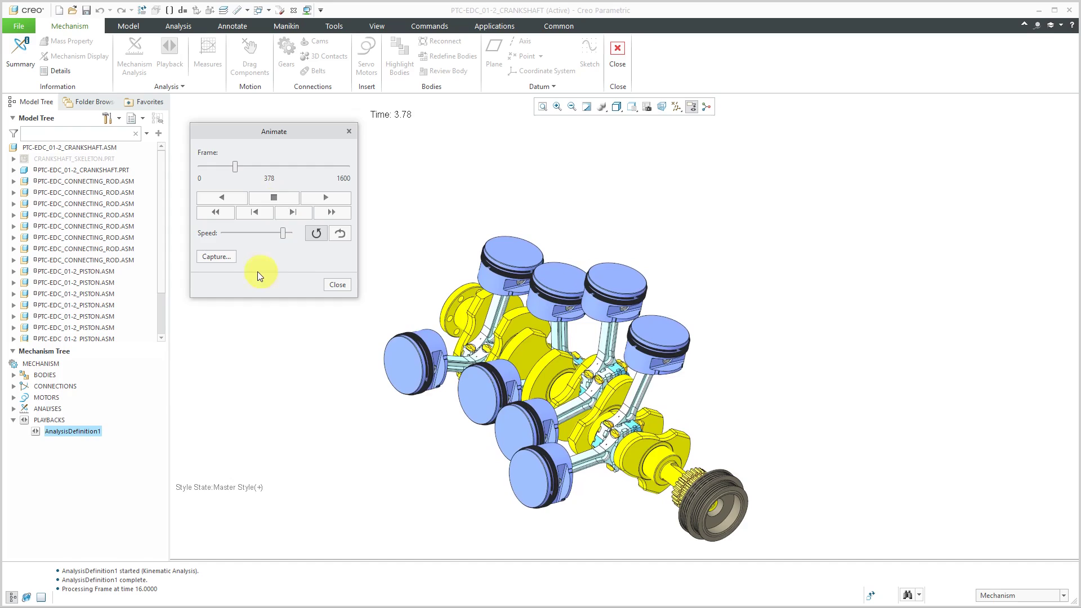
# Cancel the Capture settings without recording and close the Animate player.
pyautogui.click(225, 260)
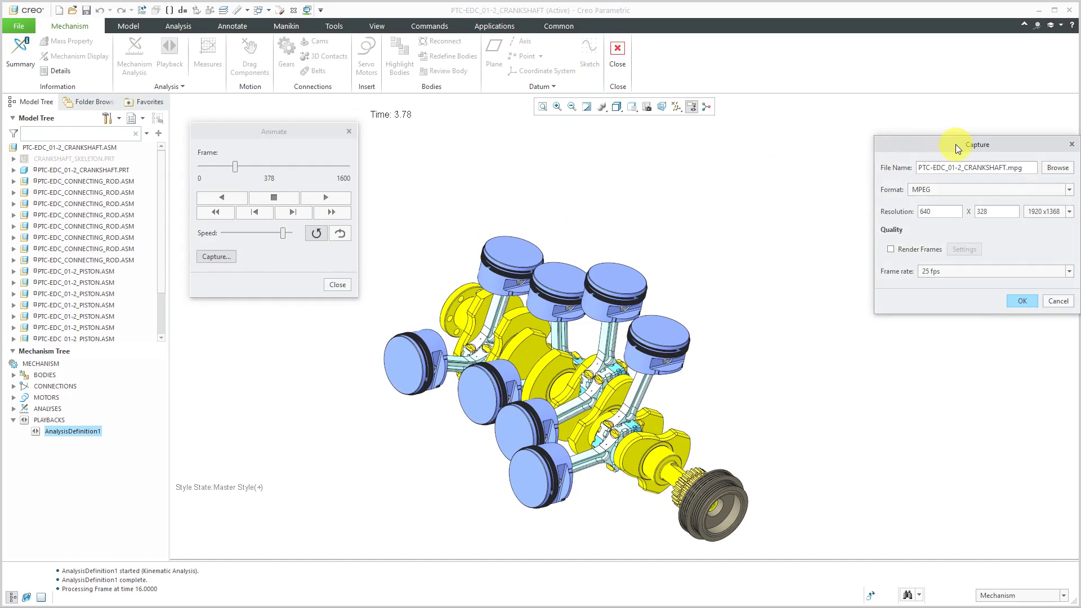
pyautogui.moveTo(944, 140); pyautogui.dragTo(735, 137)
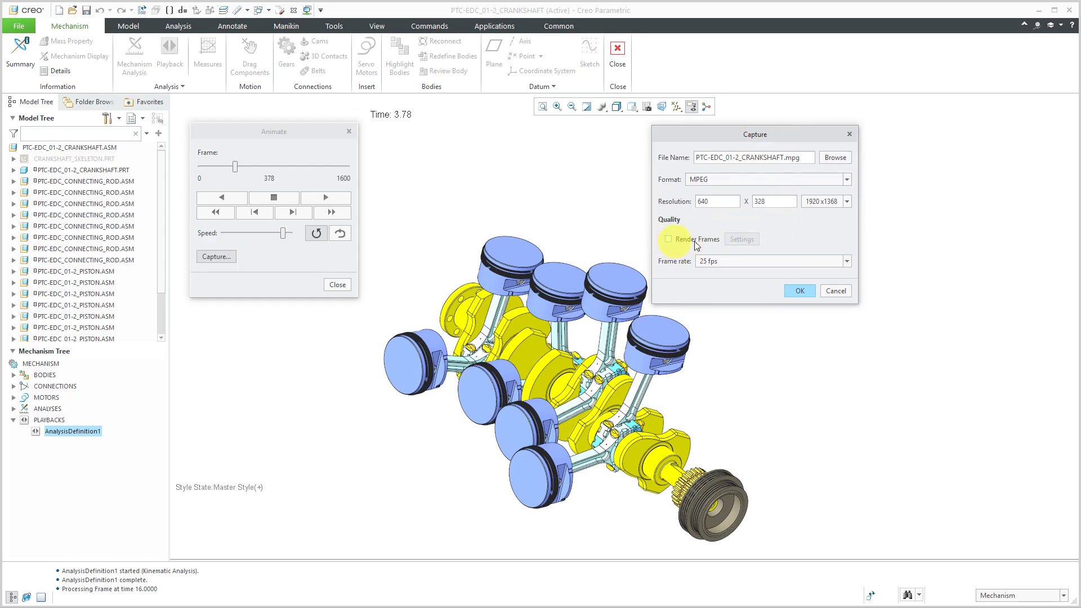
pyautogui.click(840, 289)
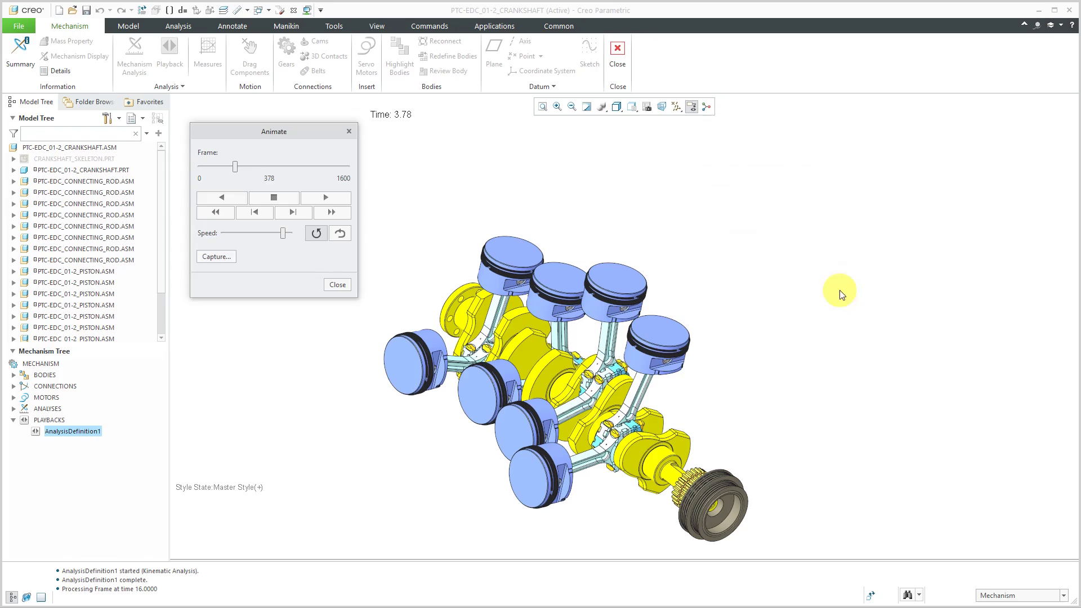
pyautogui.click(339, 285)
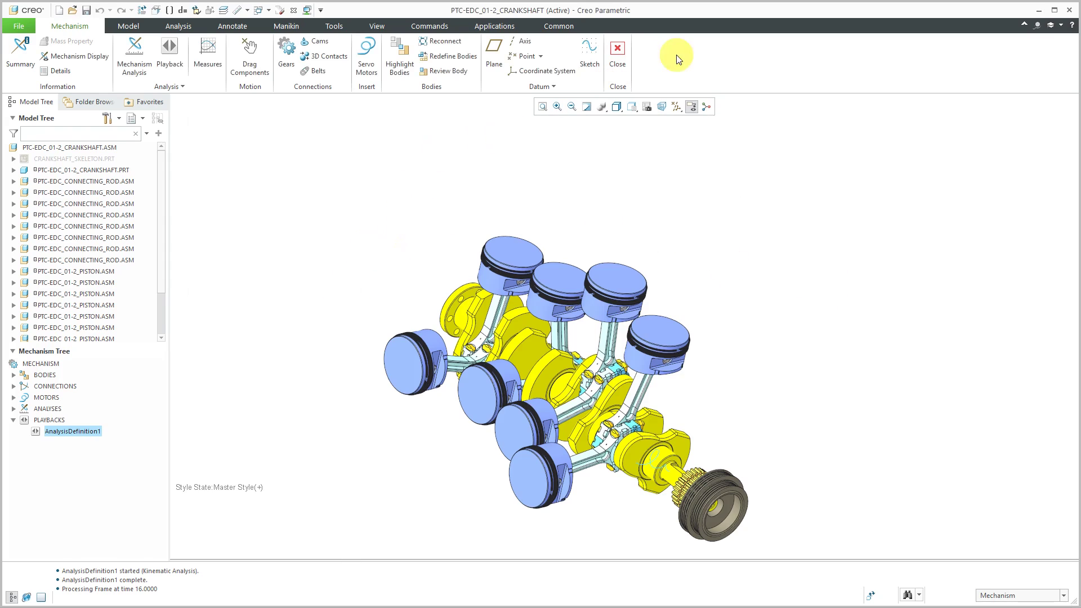
# Close the Mechanism tab and choose Don't Save for the playback results.
pyautogui.click(619, 59)
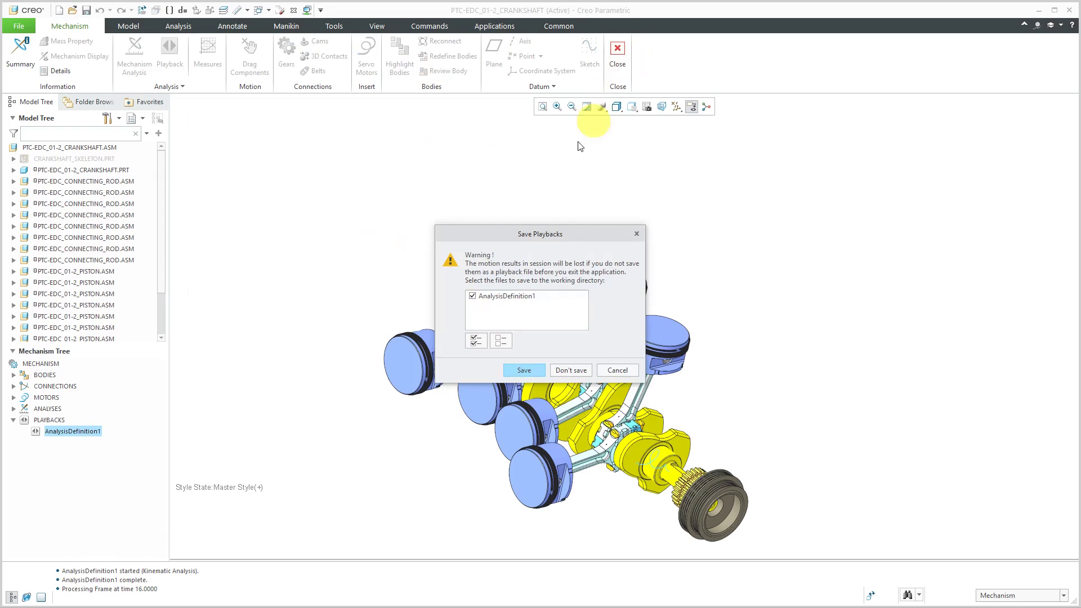
pyautogui.click(566, 370)
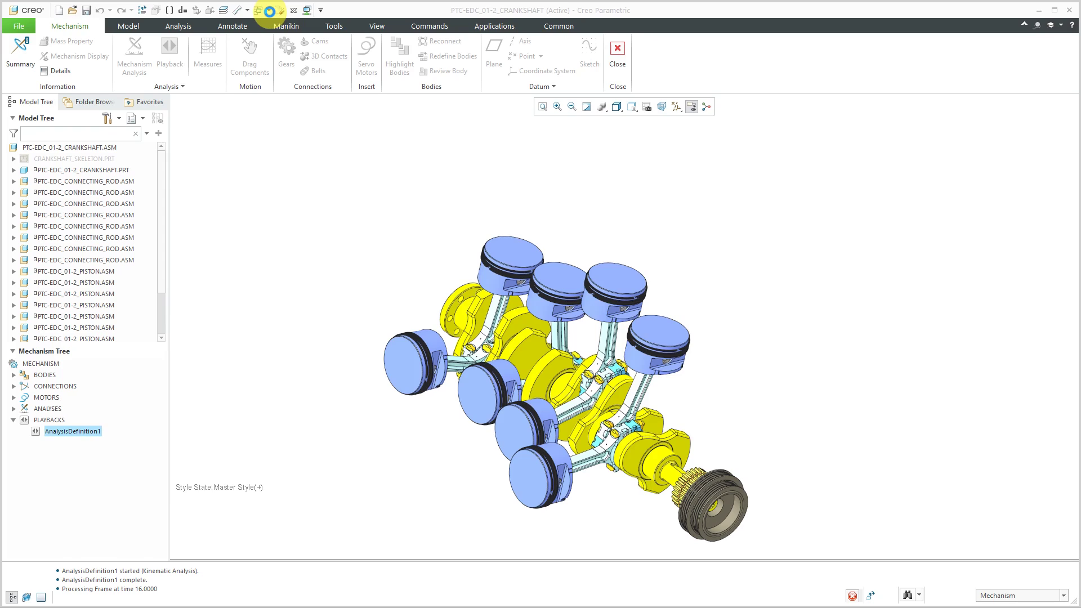
# Switch to the PTC-EDC_01-2_ENGINE.ASM window and orbit the engine block.
pyautogui.click(271, 12)
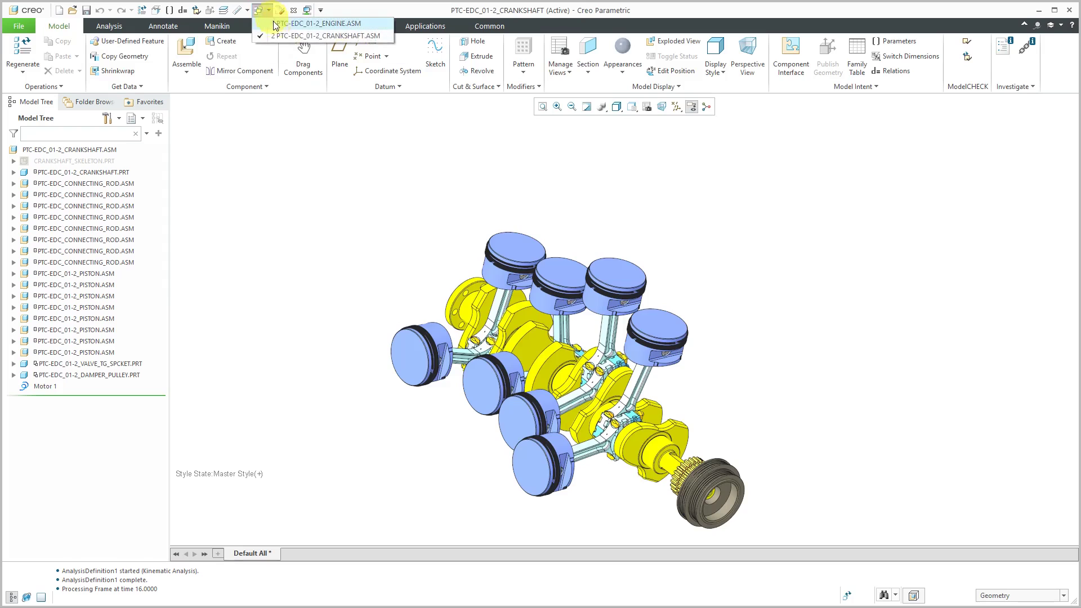
pyautogui.click(279, 29)
pyautogui.scroll(4, 417, 341)
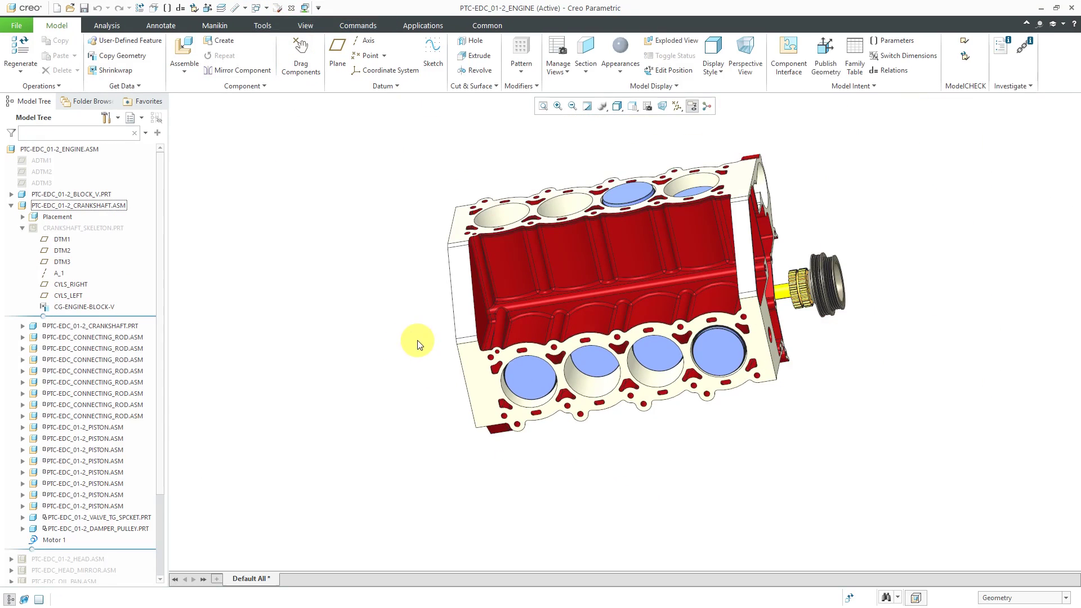
pyautogui.moveTo(474, 242)
pyautogui.mouseDown(button='middle')
pyautogui.moveTo(420, 235)
pyautogui.moveTo(449, 280)
pyautogui.moveTo(457, 243)
pyautogui.mouseUp(button='middle')
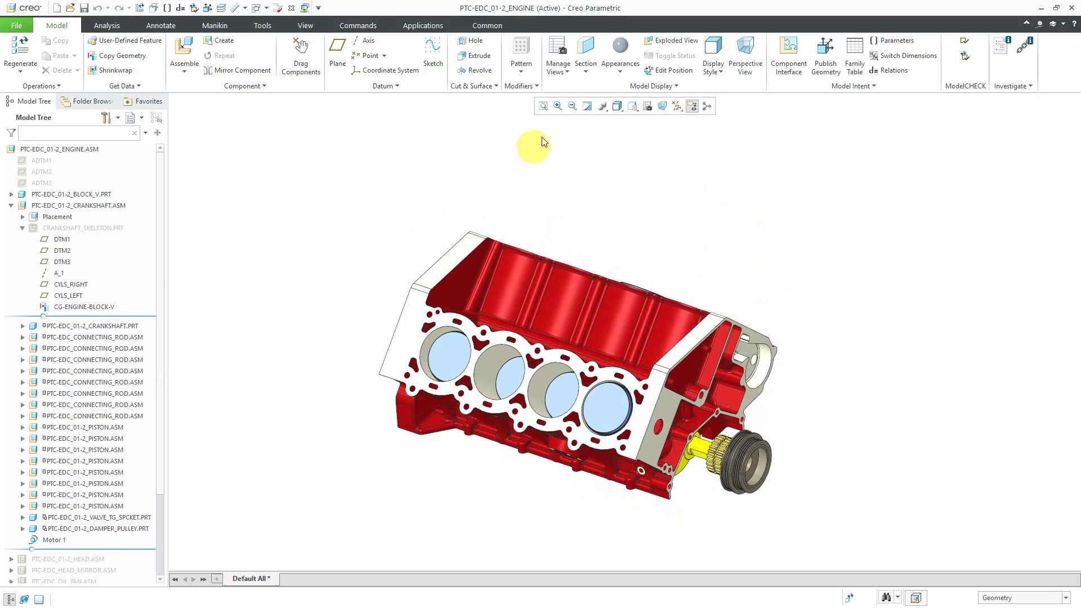
# Apply display style Style0001 from the View Manager's Style list.
pyautogui.click(648, 107)
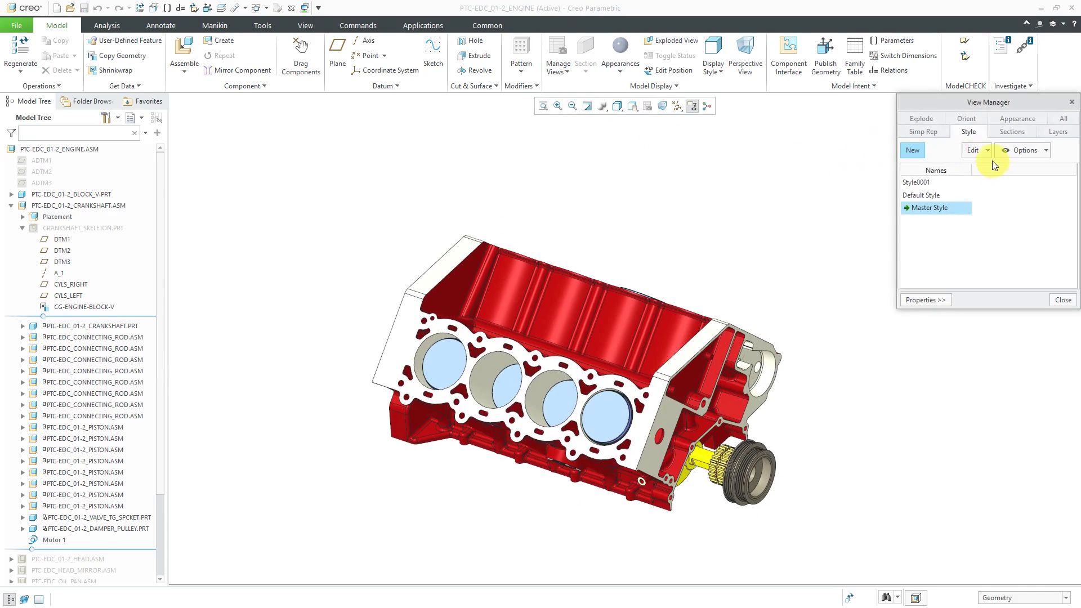
pyautogui.doubleClick(918, 182)
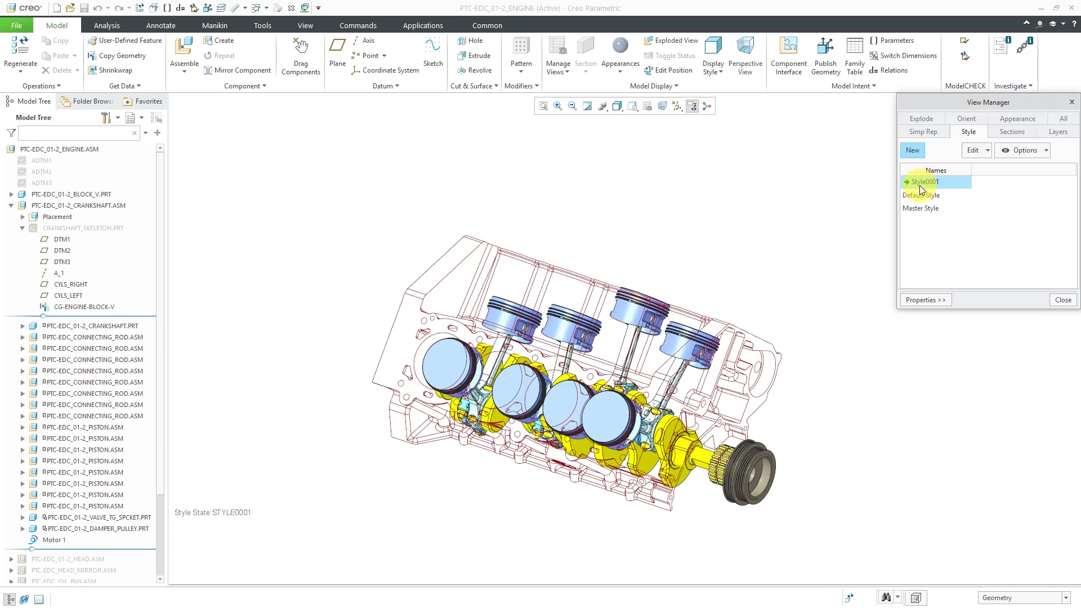
pyautogui.click(1062, 300)
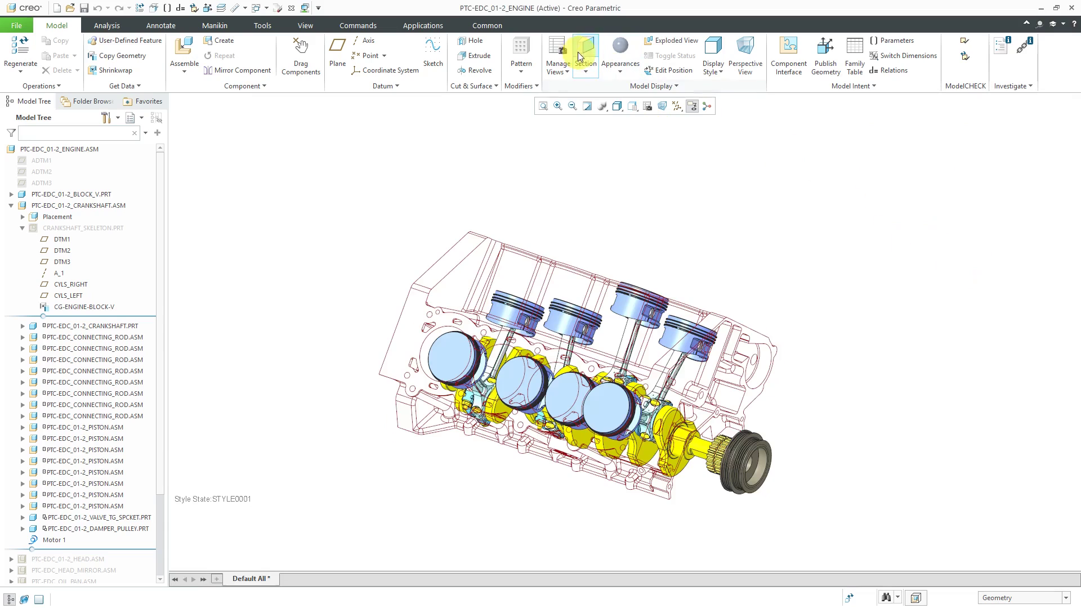
pyautogui.click(441, 29)
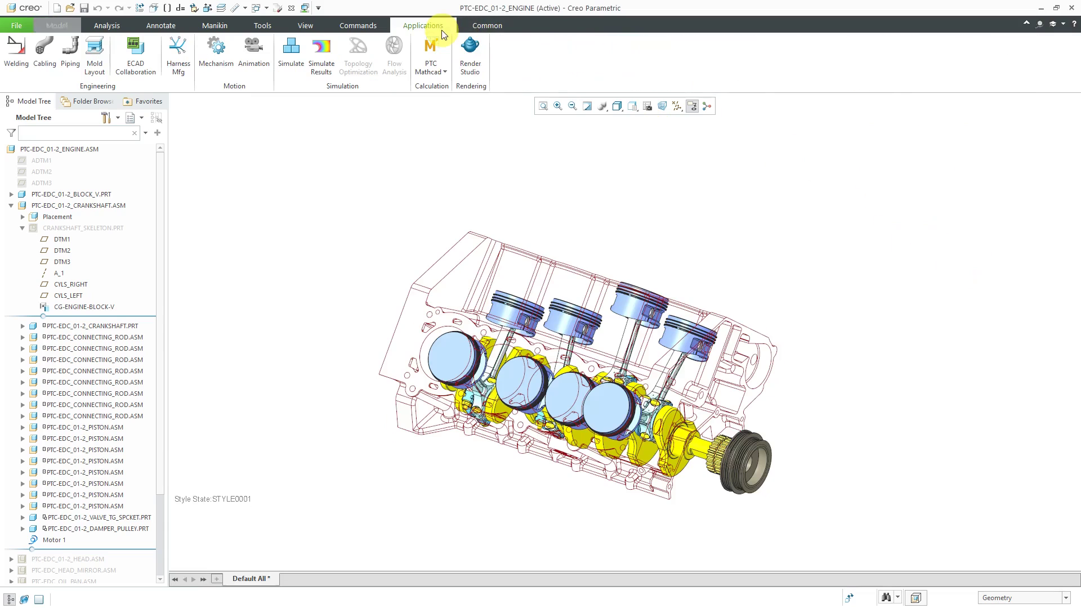
# Start Mechanism on the engine assembly, accept suppressing undefined connections, and expand MOTORS to show Motor 1.
pyautogui.click(228, 63)
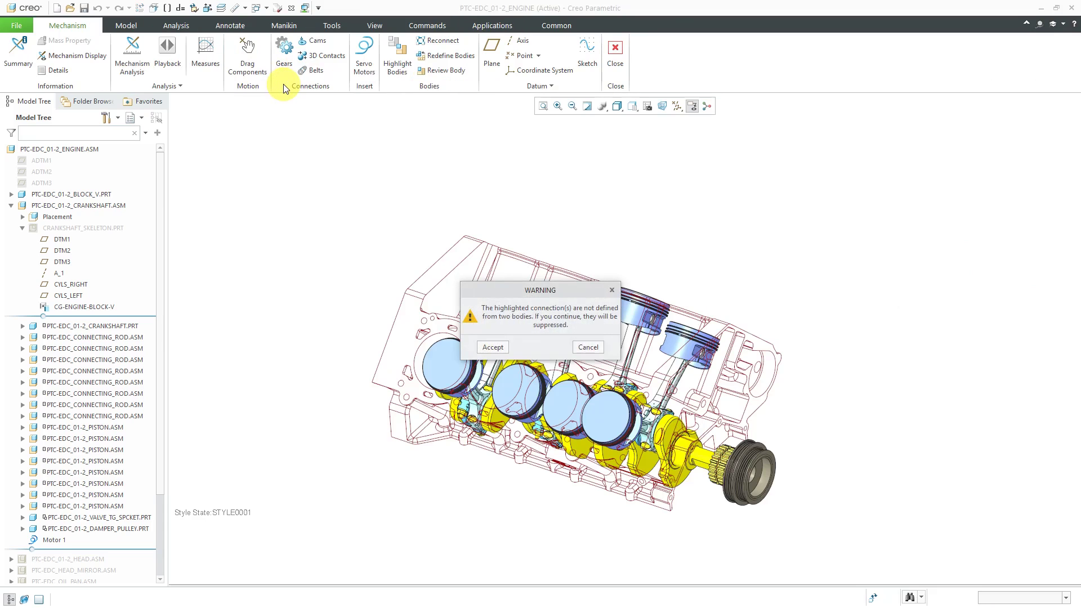
pyautogui.click(496, 347)
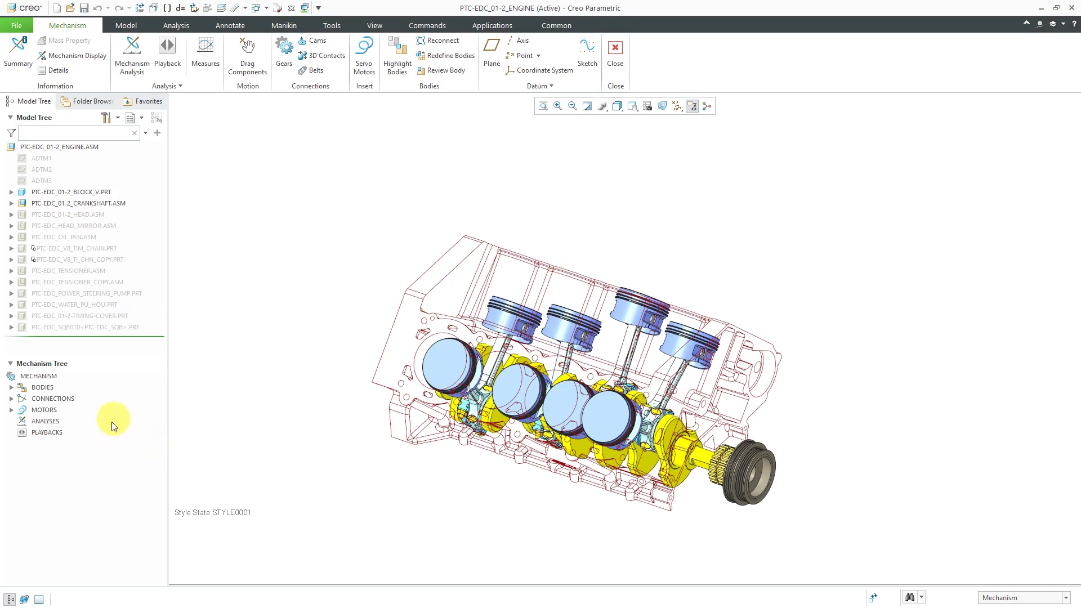
pyautogui.click(11, 410)
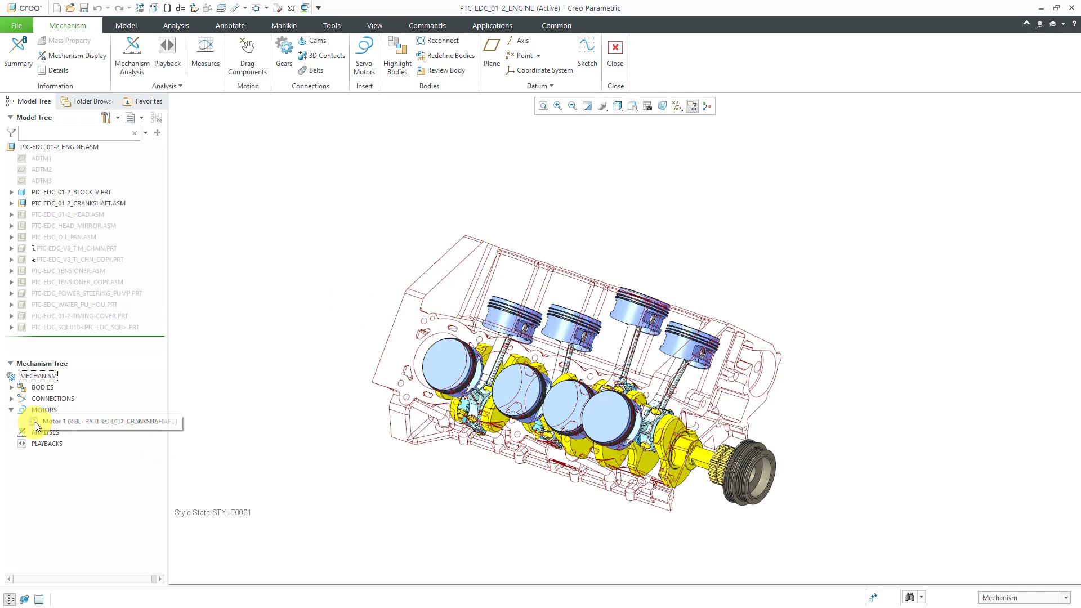